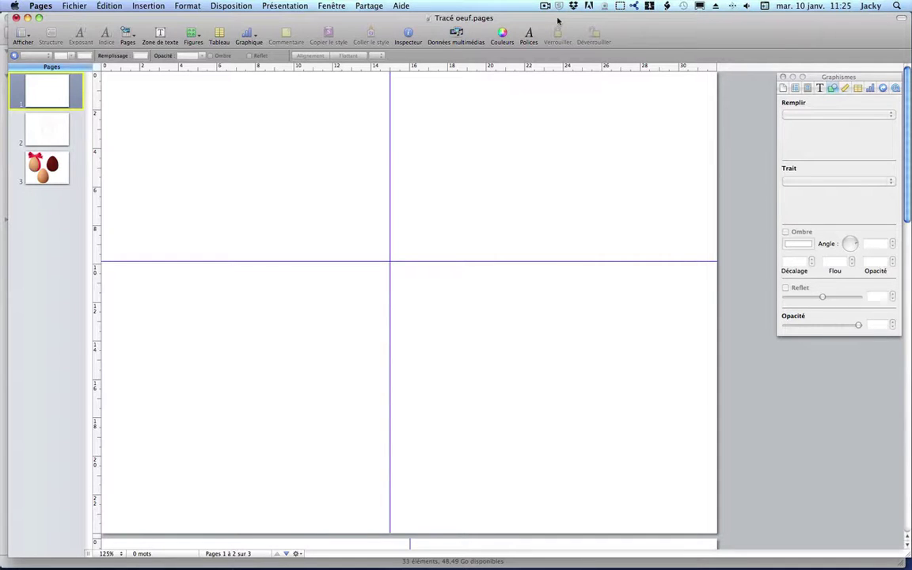
# Examine the finished egg construction on page 2, checking its central circle and the two large circles individually
pyautogui.click(45, 130)
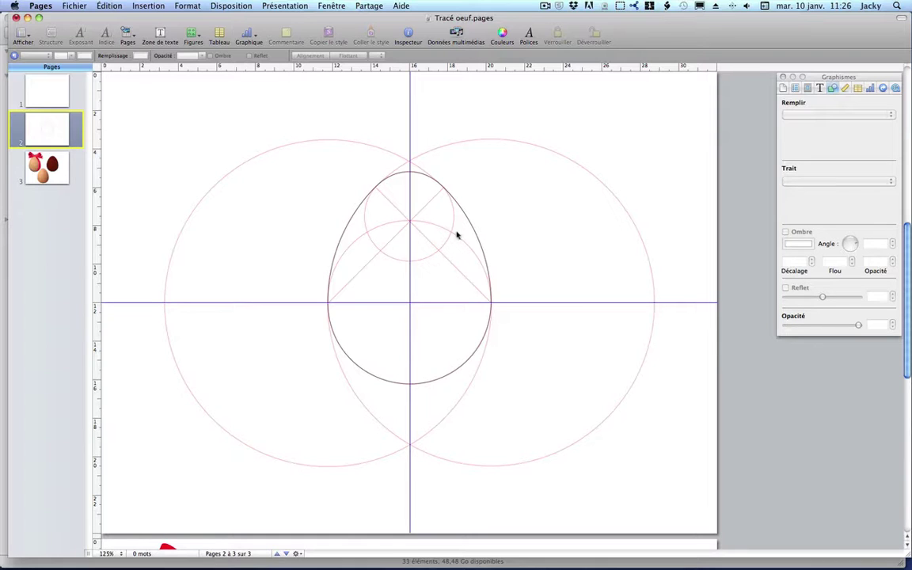
pyautogui.click(389, 297)
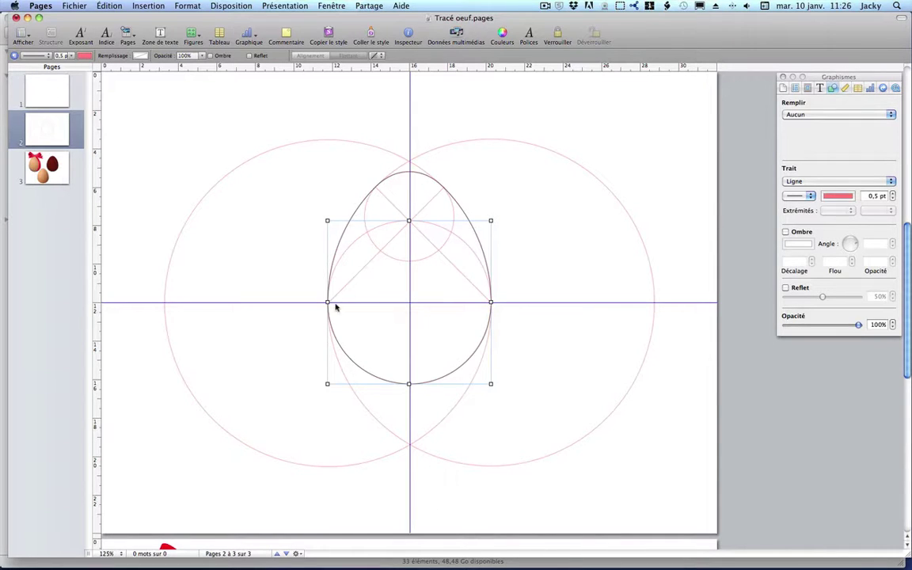
pyautogui.click(297, 285)
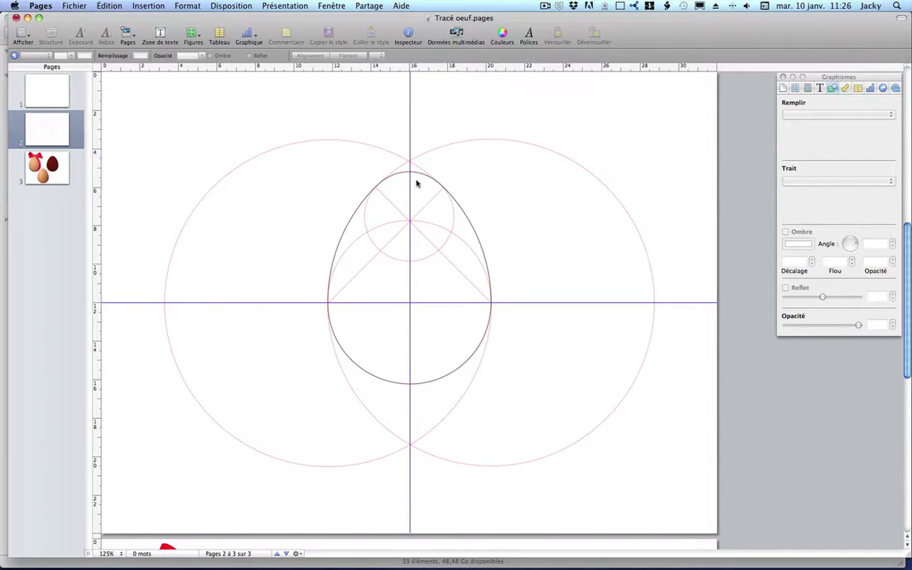
pyautogui.click(360, 144)
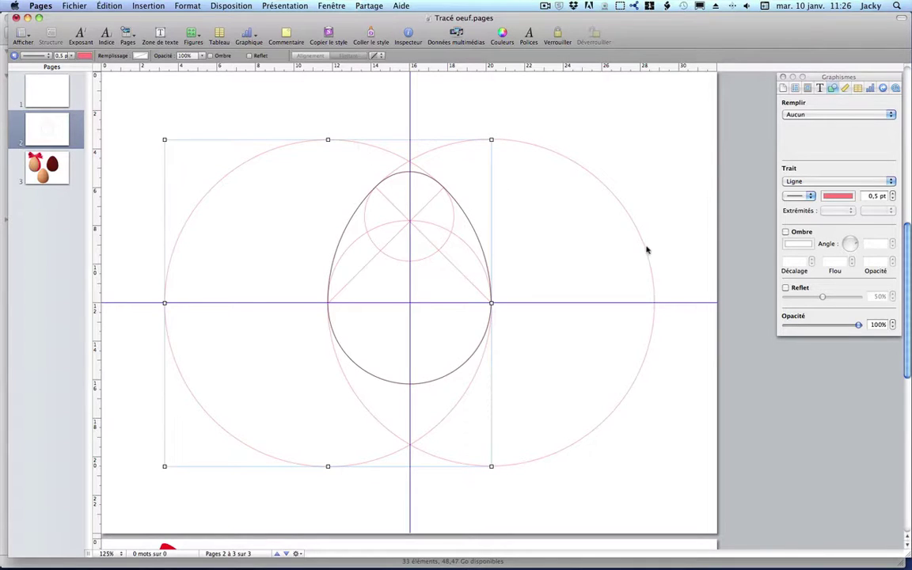
pyautogui.click(677, 231)
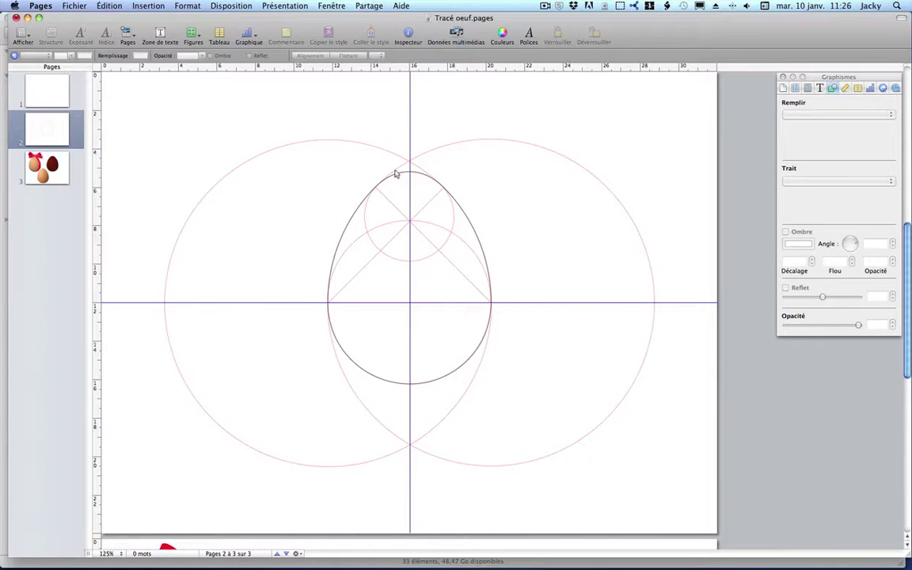
pyautogui.click(430, 153)
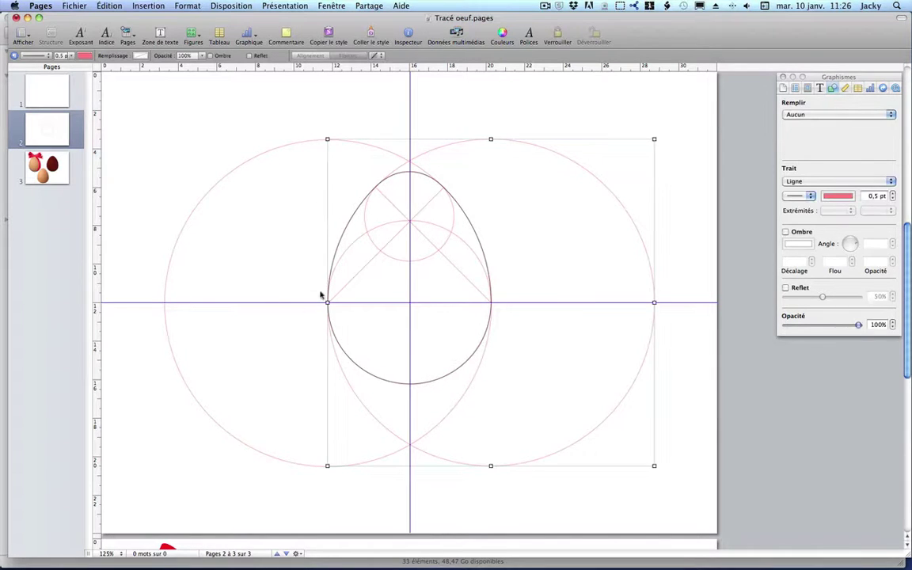
pyautogui.click(696, 186)
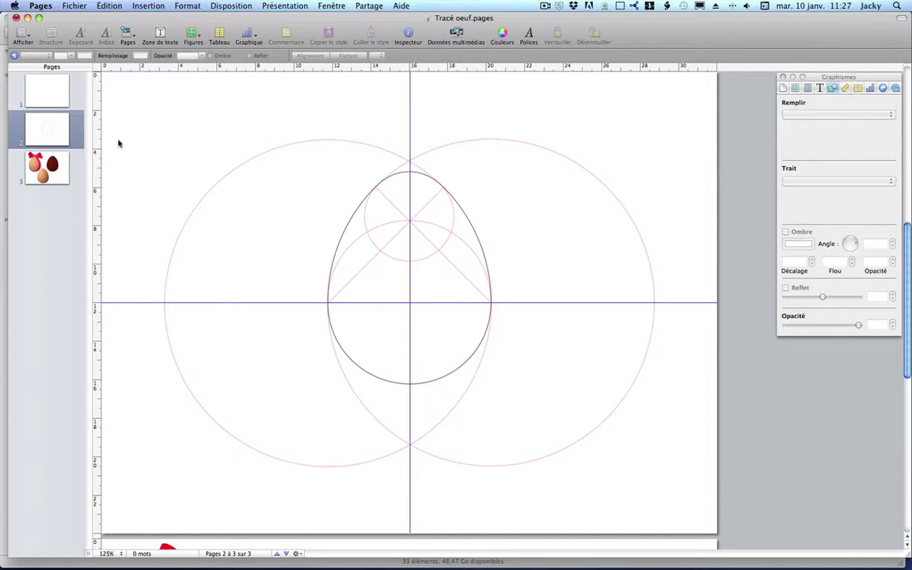
# Insert a circle on page 1 and set its width to 9 cm with proportions constrained
pyautogui.click(50, 99)
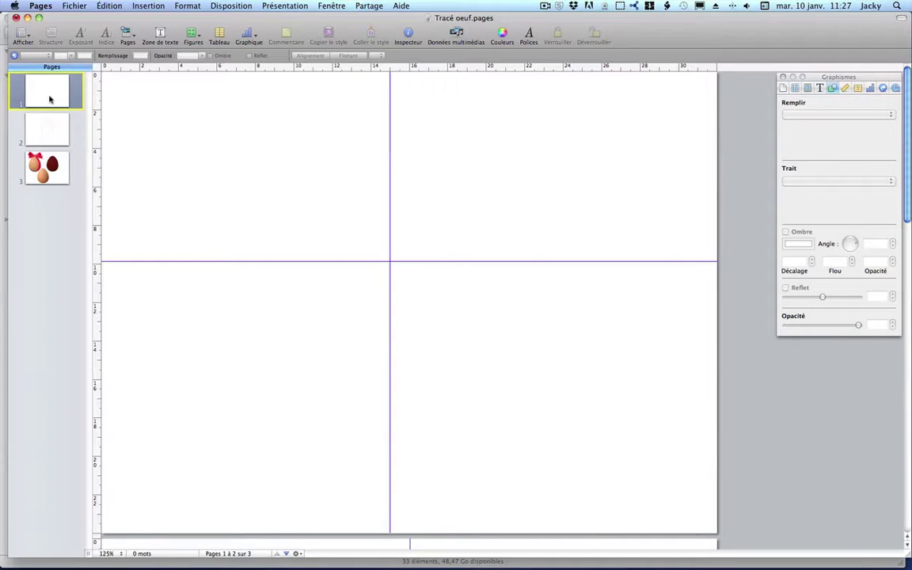
pyautogui.click(193, 38)
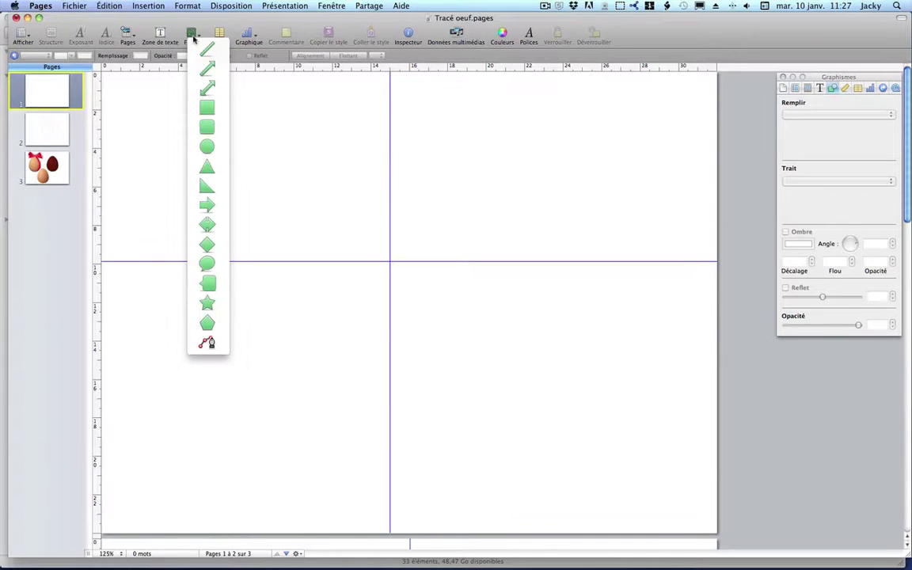
pyautogui.click(210, 152)
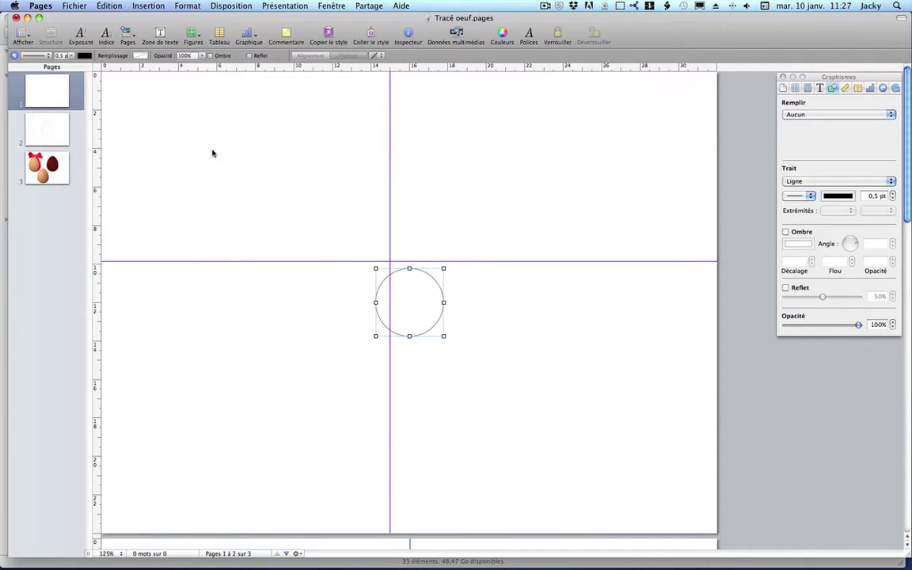
pyautogui.click(845, 88)
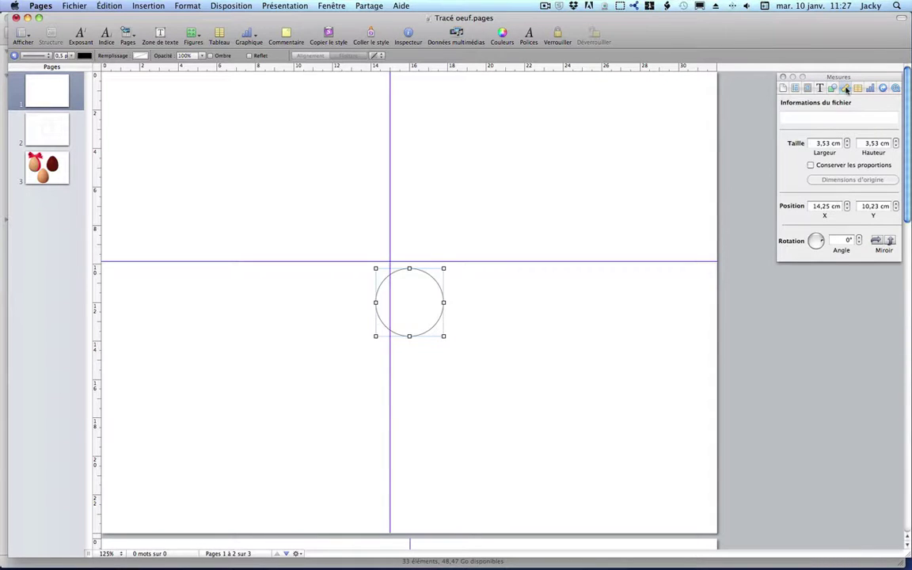
pyautogui.click(818, 145)
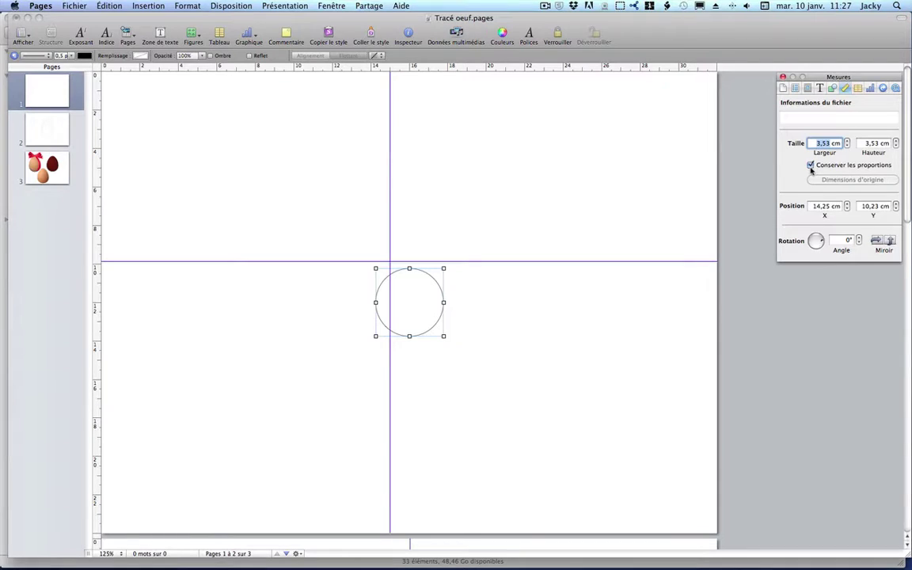
pyautogui.write('9')
pyautogui.press('Return')
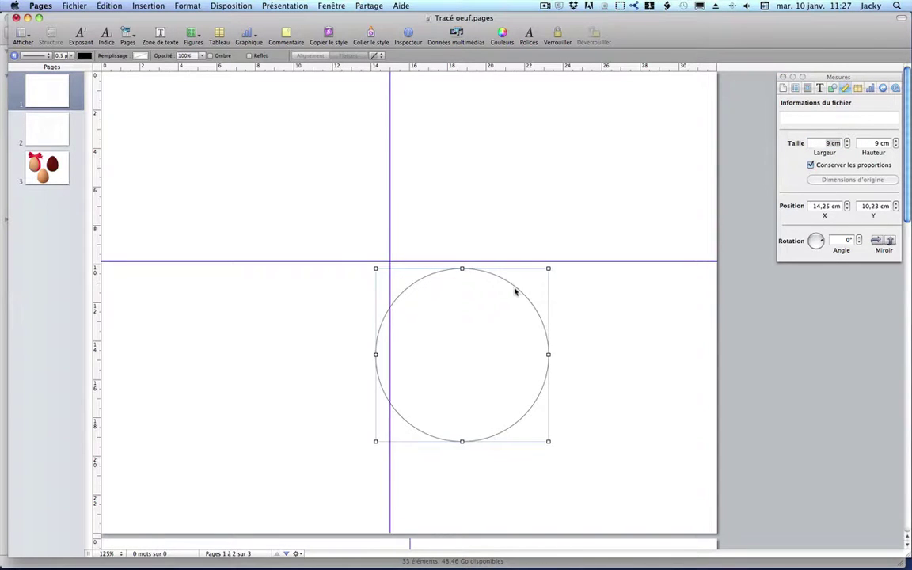
# Move the 9 cm circle so its centre sits on the intersection of the two guides
pyautogui.moveTo(514, 292); pyautogui.dragTo(445, 188)
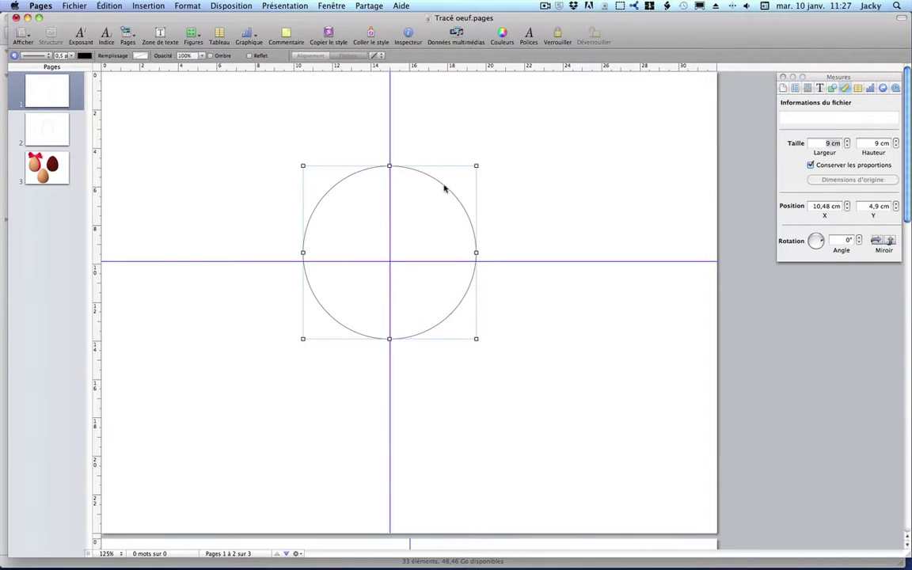
pyautogui.press('Down')
pyautogui.press('Down')
pyautogui.press('Down')
pyautogui.press('Down')
pyautogui.press('Down')
pyautogui.press('Down')
pyautogui.press('Down')
pyautogui.press('Down')
pyautogui.press('Down')
pyautogui.press('Down')
pyautogui.press('Down')
pyautogui.press('Down')
pyautogui.press('Down')
pyautogui.press('Down')
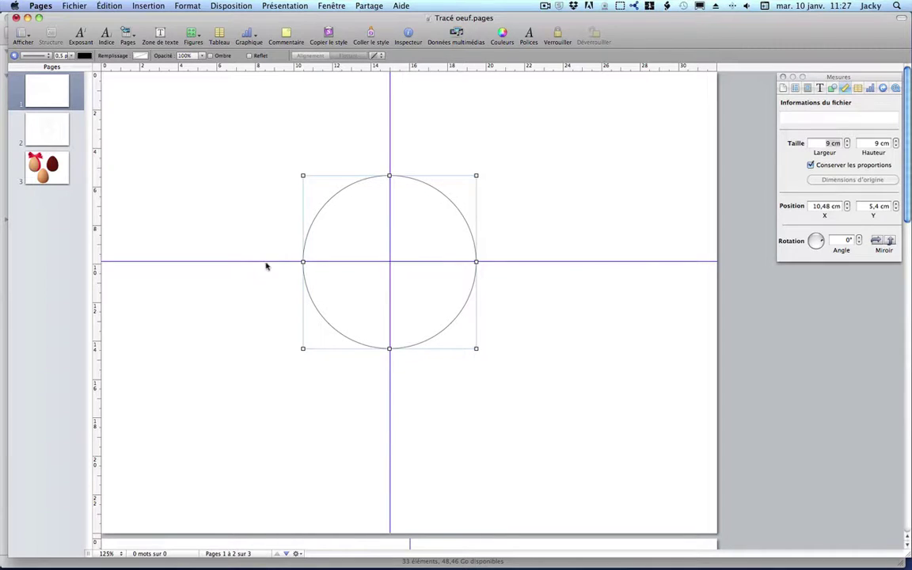
# Lower the horizontal guide to about 16 cm and recentre the circle on the guide intersection, at X 10,51 cm and Y 11,57 cm
pyautogui.moveTo(266, 259); pyautogui.dragTo(270, 380)
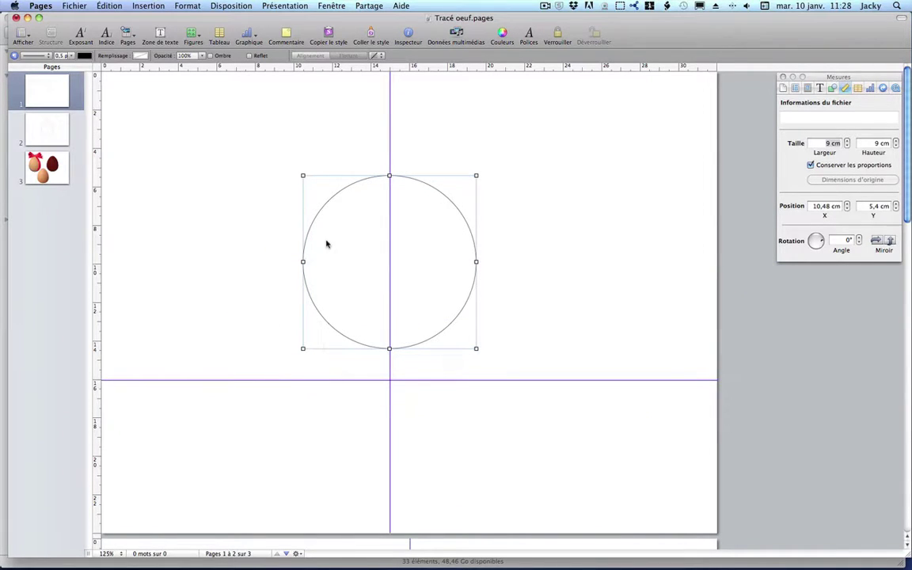
pyautogui.moveTo(364, 181); pyautogui.dragTo(356, 273)
pyautogui.moveTo(376, 274); pyautogui.dragTo(379, 306)
pyautogui.press('Up')
pyautogui.press('Up')
pyautogui.press('Up')
pyautogui.press('Up')
pyautogui.press('Up')
pyautogui.press('Up')
pyautogui.press('Up')
pyautogui.press('Up')
pyautogui.press('Up')
pyautogui.press('Up')
pyautogui.press('Up')
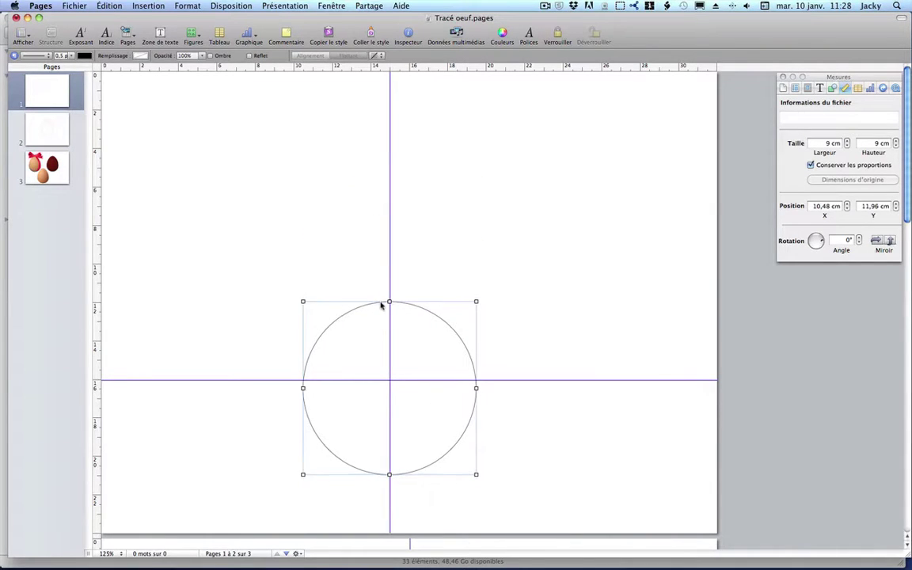
pyautogui.press('Up')
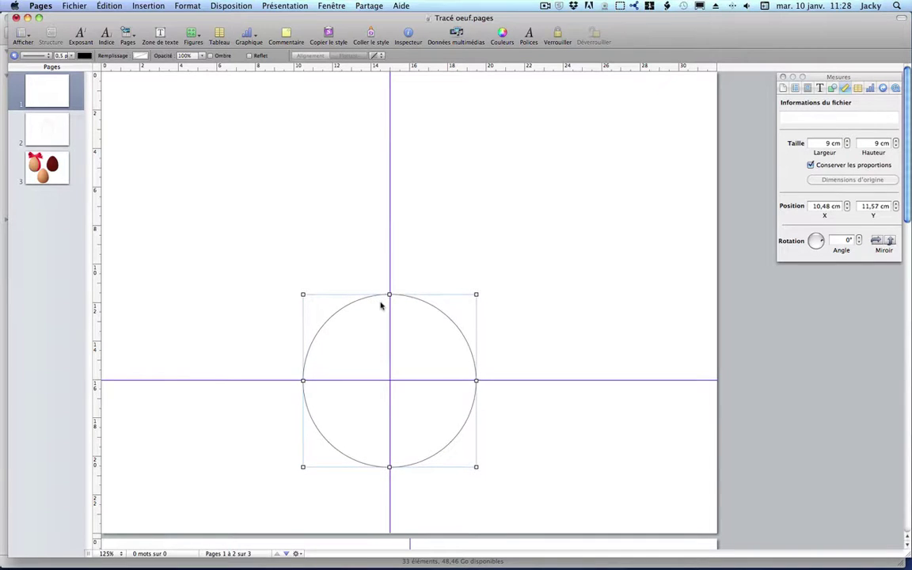
pyautogui.press('Right')
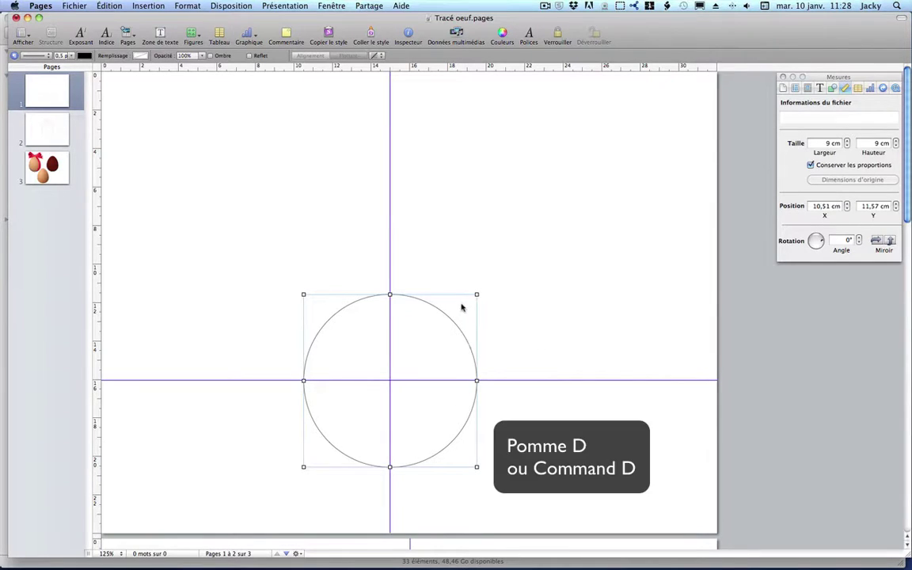
# Duplicate the 9 cm circle and set the copy's width to 18 cm
pyautogui.press('cmd+d')
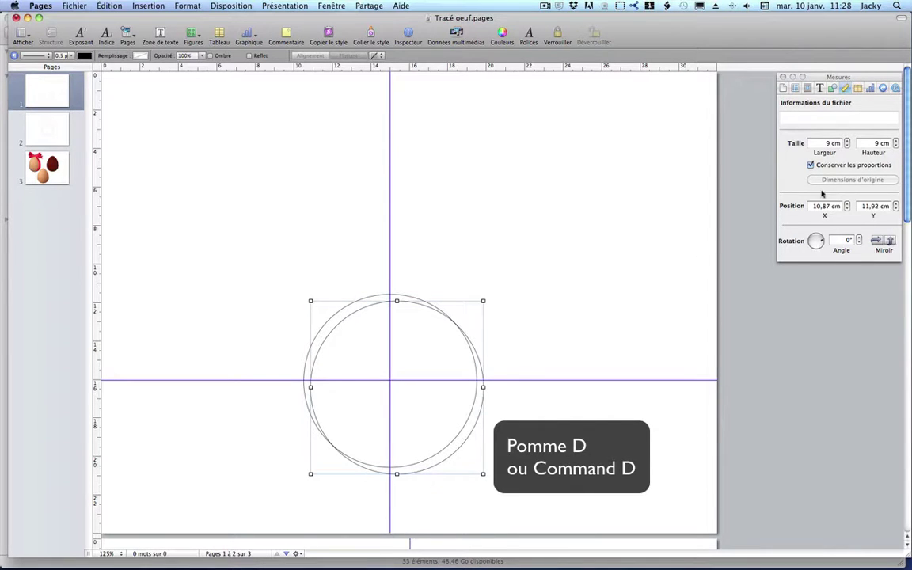
pyautogui.click(828, 145)
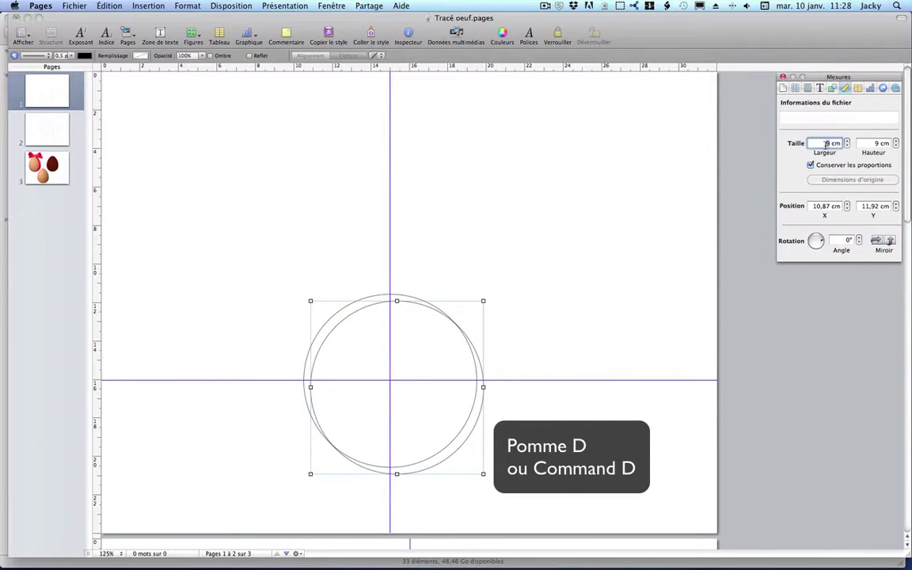
pyautogui.write('18')
pyautogui.press('Return')
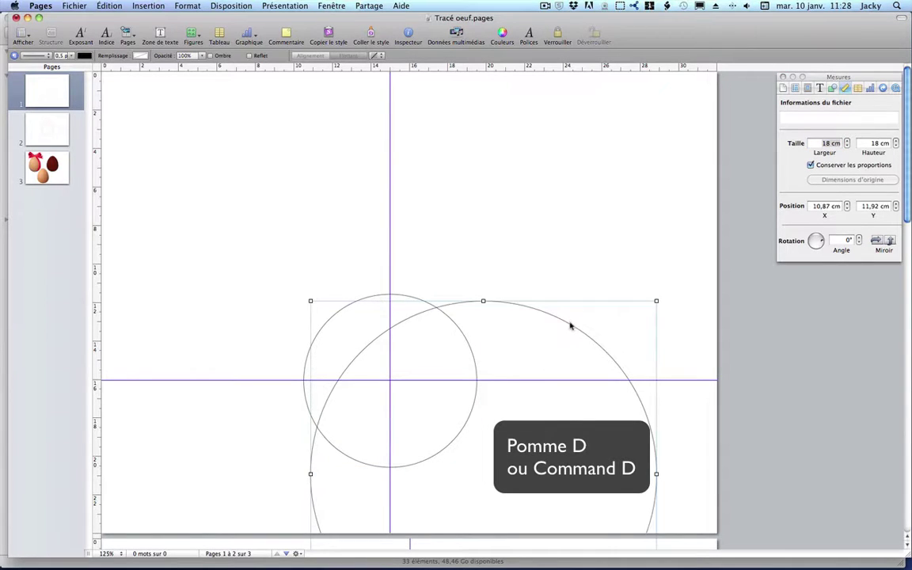
# Place the 18 cm circle at X 1,52 cm and Y 7,06 cm, touching the small circle's right edge and centred on the horizontal guide
pyautogui.moveTo(570, 326); pyautogui.dragTo(390, 225)
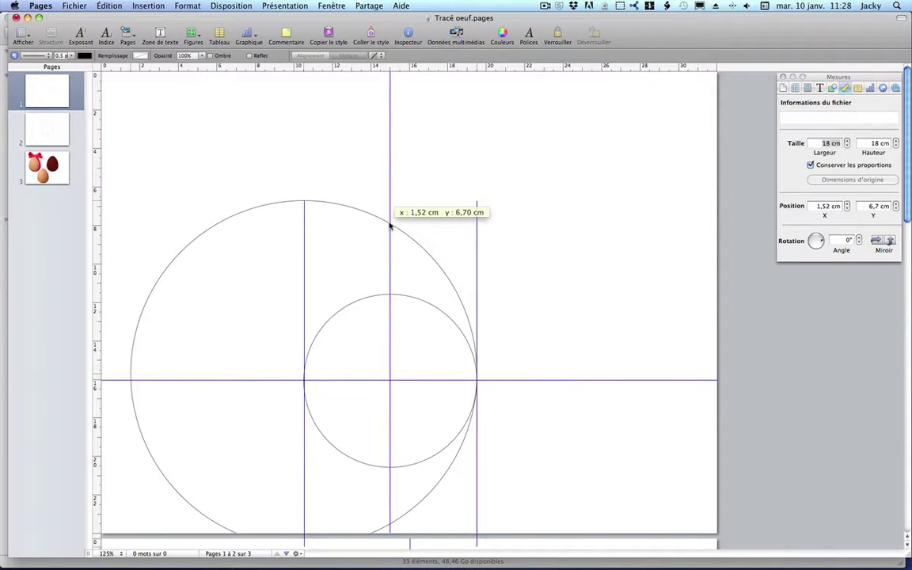
pyautogui.moveTo(389, 225); pyautogui.dragTo(390, 226)
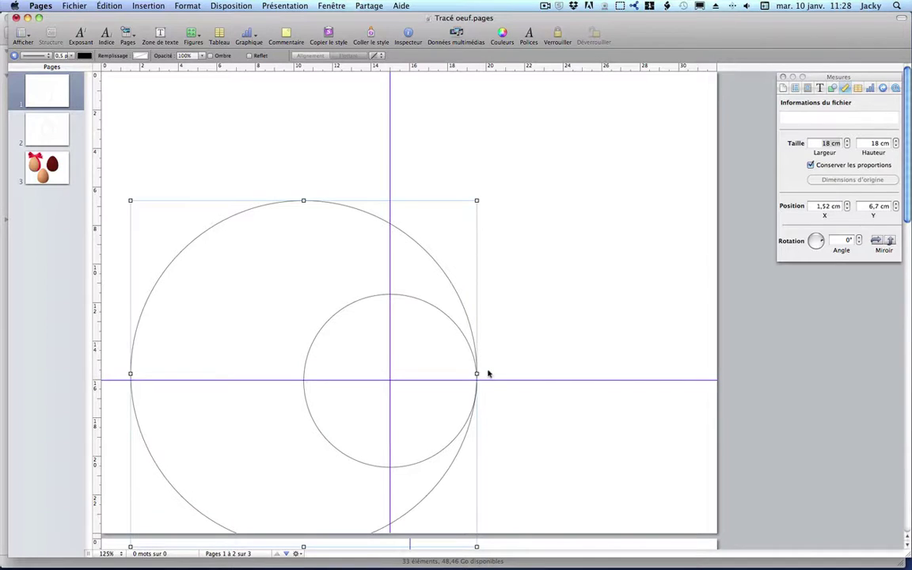
pyautogui.press('Down')
pyautogui.press('Down')
pyautogui.press('Down')
pyautogui.press('Down')
pyautogui.press('Down')
pyautogui.press('Down')
pyautogui.press('Down')
pyautogui.press('Down')
pyautogui.press('Down')
pyautogui.press('Down')
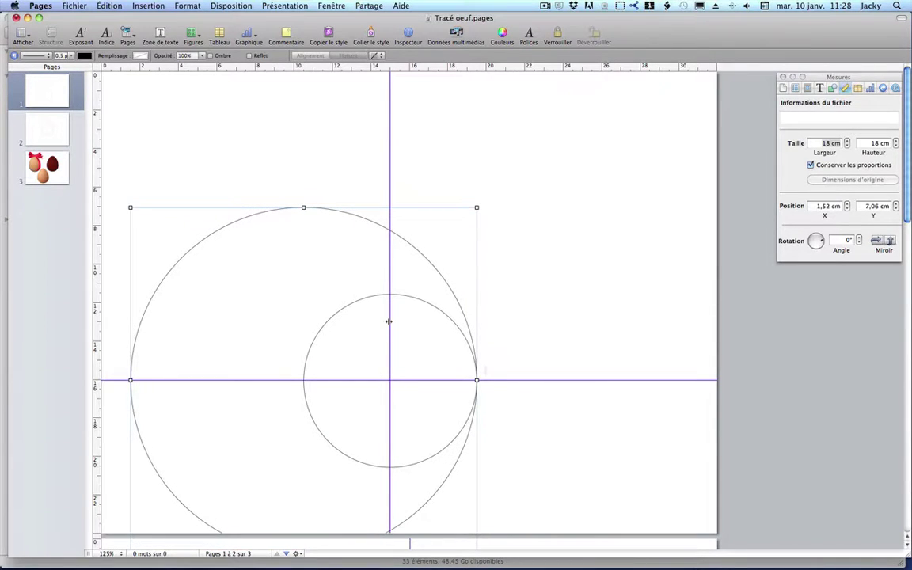
# Duplicate the 18 cm circle and place the copy at X 10,51 cm and Y 7,06 cm, touching the small circle's left edge
pyautogui.press('super+d')
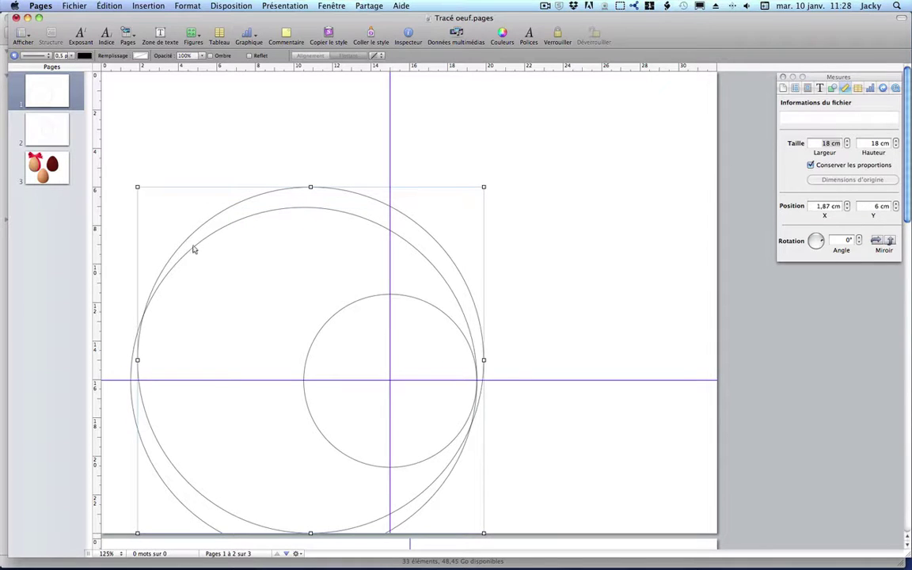
pyautogui.moveTo(224, 211); pyautogui.dragTo(391, 208)
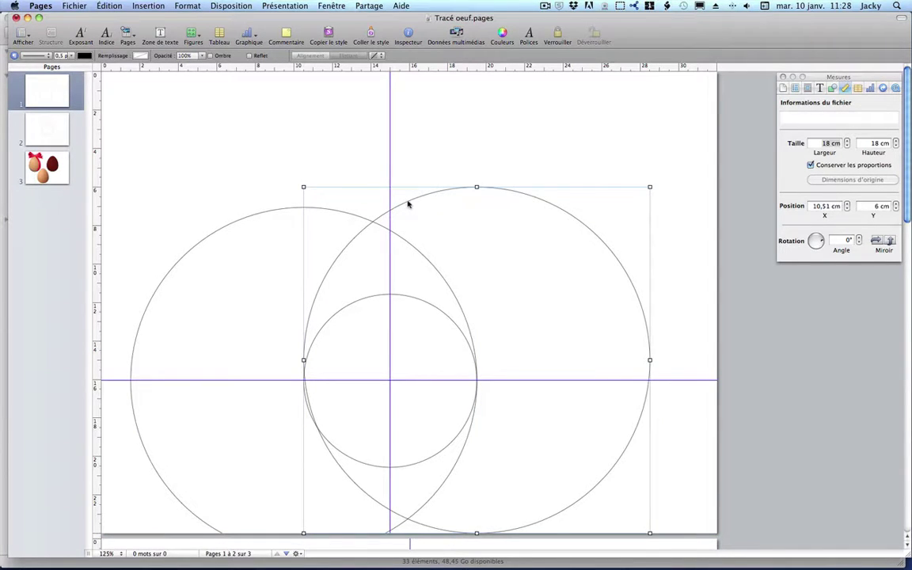
pyautogui.press('Down')
pyautogui.press('Down')
pyautogui.press('Down')
pyautogui.press('Down')
pyautogui.press('Down')
pyautogui.press('Down')
pyautogui.press('Down')
pyautogui.press('Down')
pyautogui.press('Down')
pyautogui.press('Down')
pyautogui.press('Down')
pyautogui.press('Down')
pyautogui.press('Down')
pyautogui.press('Down')
pyautogui.press('Down')
pyautogui.press('Down')
pyautogui.press('Down')
pyautogui.press('Down')
pyautogui.press('Down')
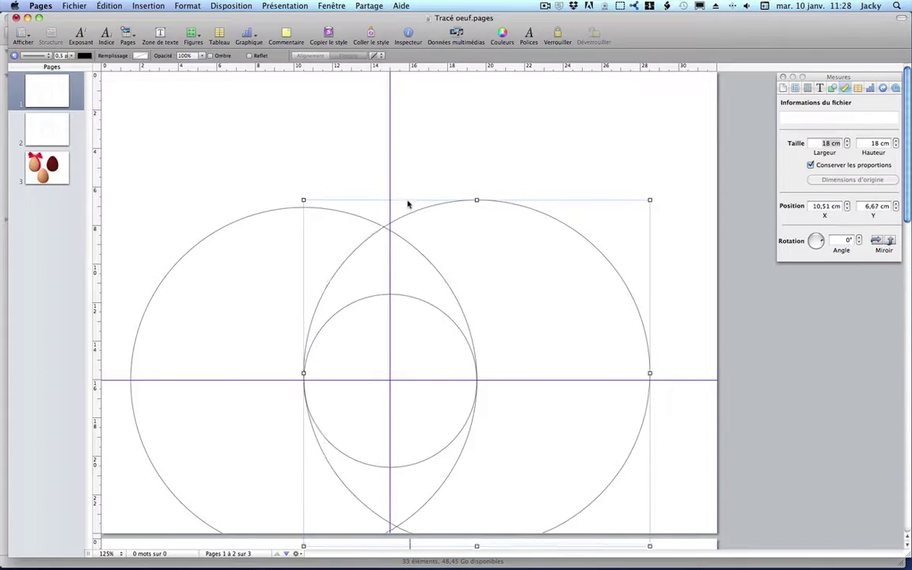
pyautogui.press('Down')
pyautogui.press('Down')
pyautogui.press('Down')
pyautogui.press('Down')
pyautogui.press('Down')
pyautogui.press('Down')
pyautogui.press('Down')
pyautogui.press('Down')
pyautogui.press('Down')
pyautogui.press('Down')
pyautogui.press('Down')
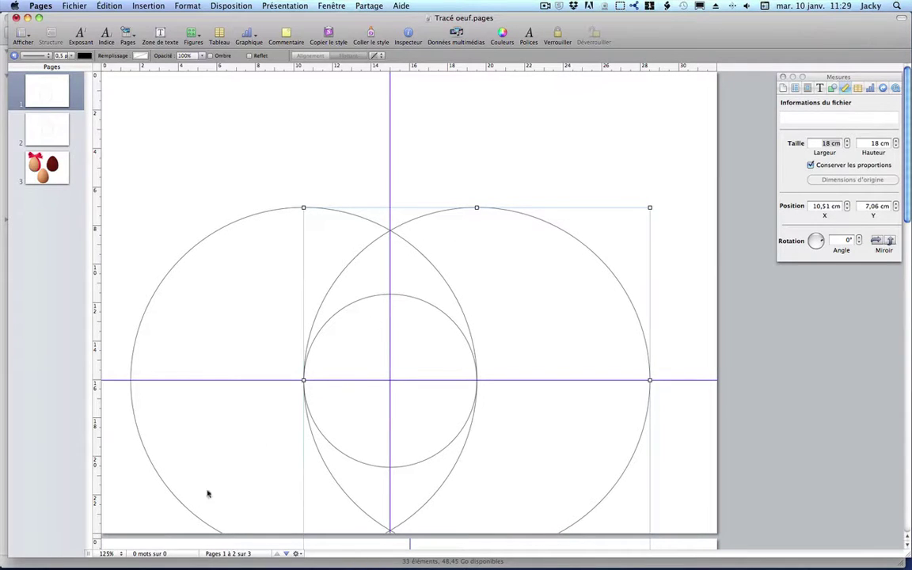
# Inspect the circles' alignment at 300% and nudge the second large circle up to Y 7,02 cm, exactly on the horizontal guide
pyautogui.click(123, 554)
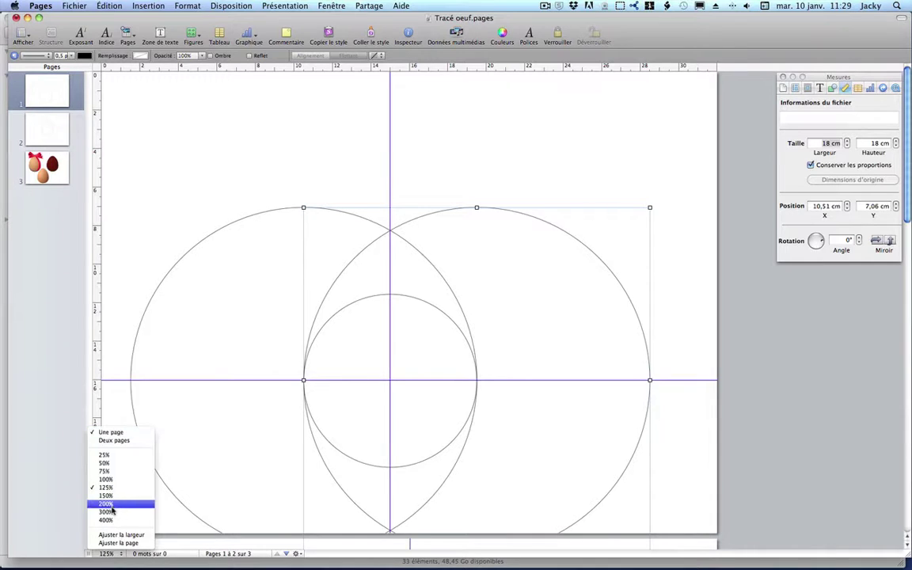
pyautogui.click(117, 515)
pyautogui.scroll(-10, 487, 381)
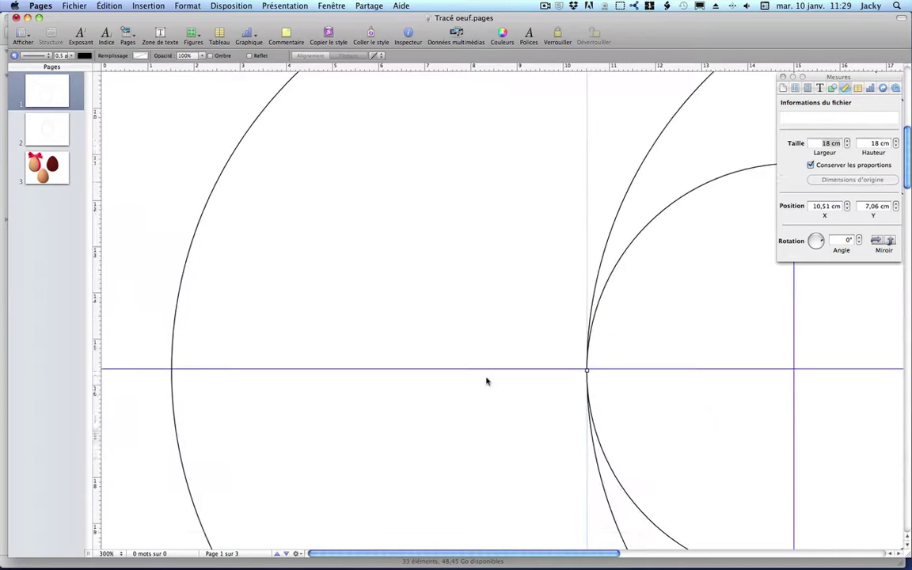
pyautogui.hscroll(5, 487, 381)
pyautogui.scroll(3, 487, 381)
pyautogui.hscroll(4, 487, 381)
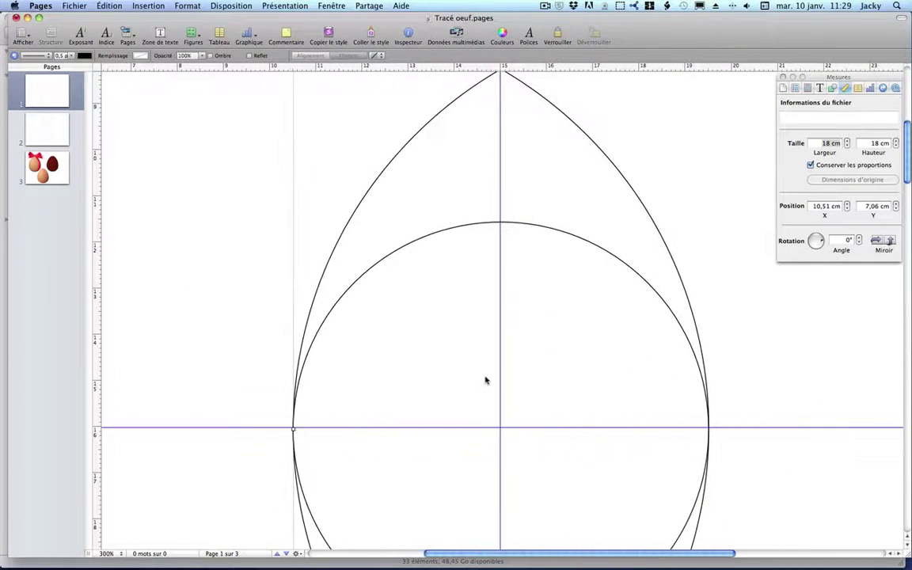
pyautogui.hscroll(3, 487, 380)
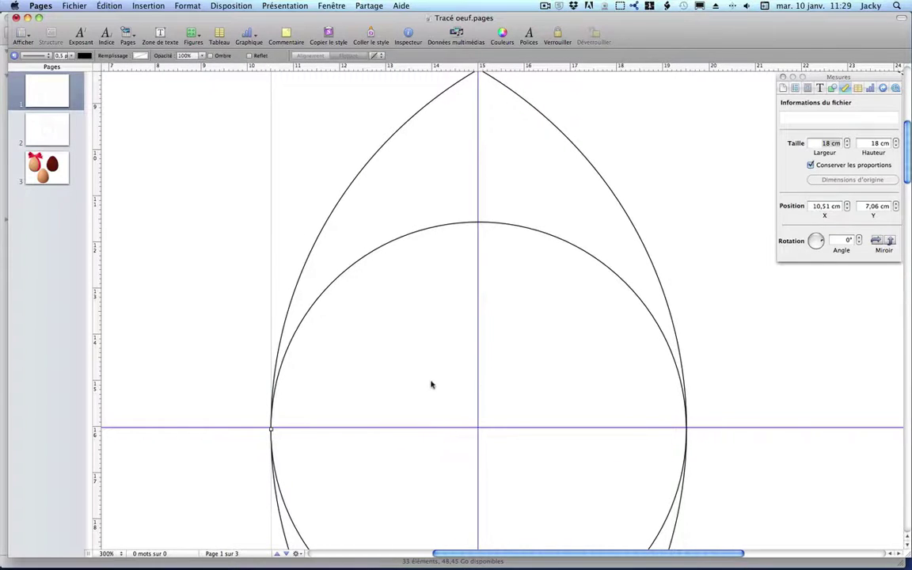
pyautogui.press('Up')
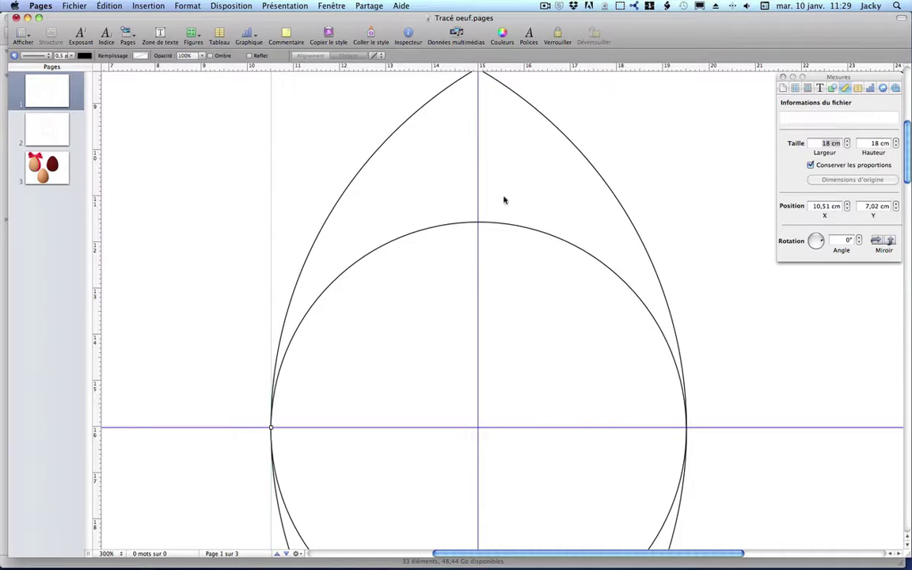
# Insert a straight line with a 0,5 pt stroke, running from the small circle's left edge to its highest point
pyautogui.click(191, 33)
pyautogui.click(204, 45)
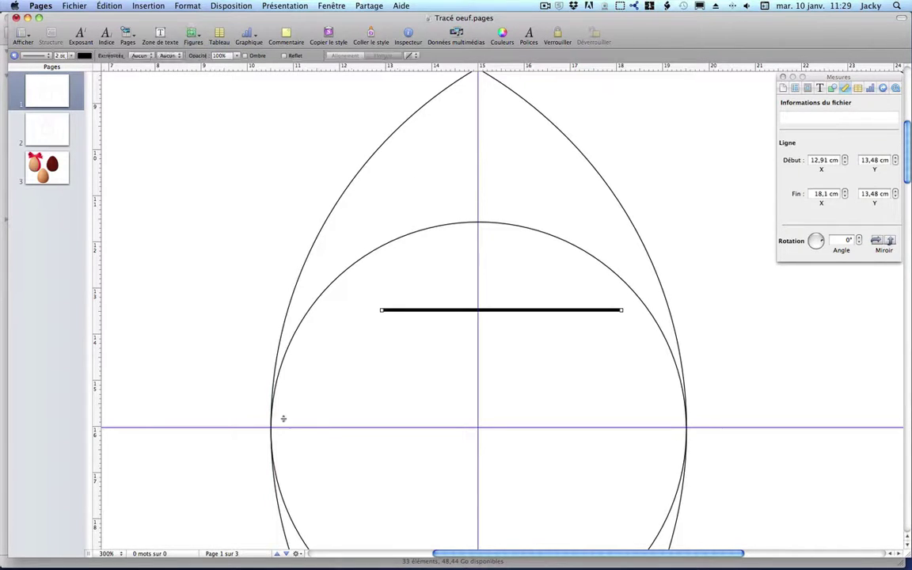
pyautogui.click(833, 87)
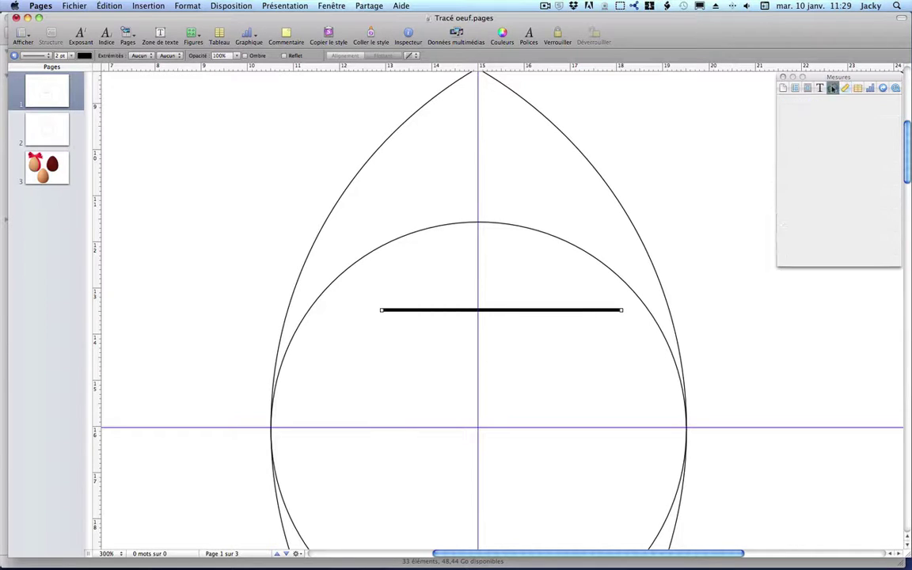
pyautogui.click(893, 198)
pyautogui.click(893, 198)
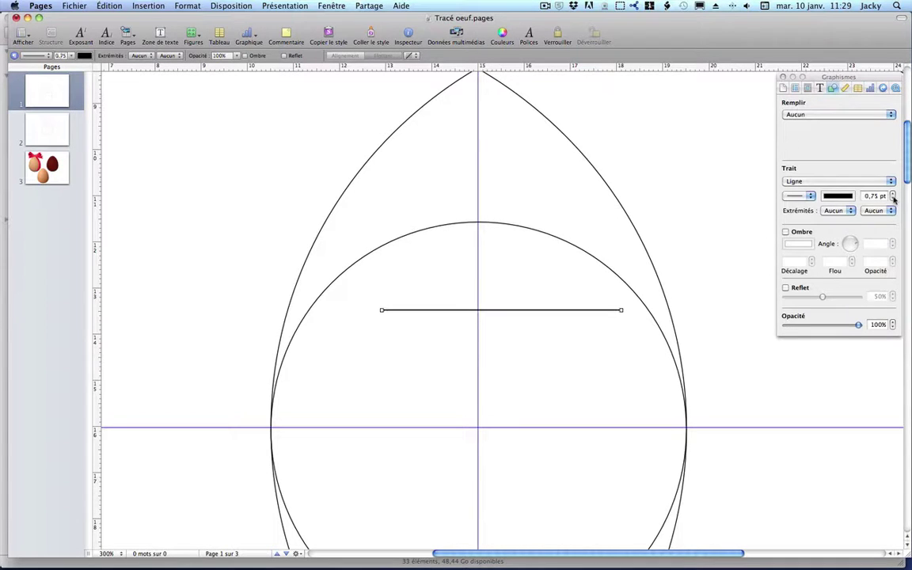
pyautogui.click(893, 199)
pyautogui.moveTo(382, 309); pyautogui.dragTo(270, 427)
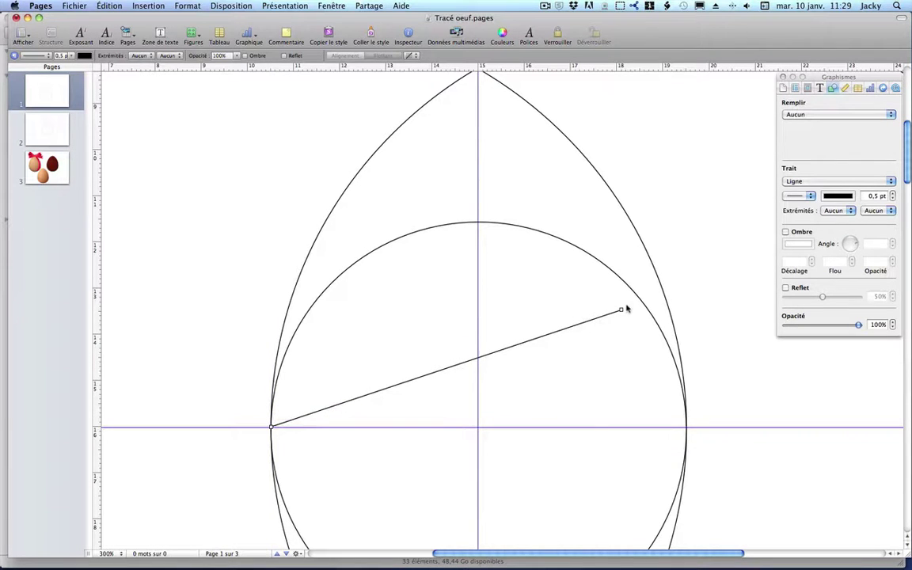
pyautogui.moveTo(621, 310); pyautogui.dragTo(478, 225)
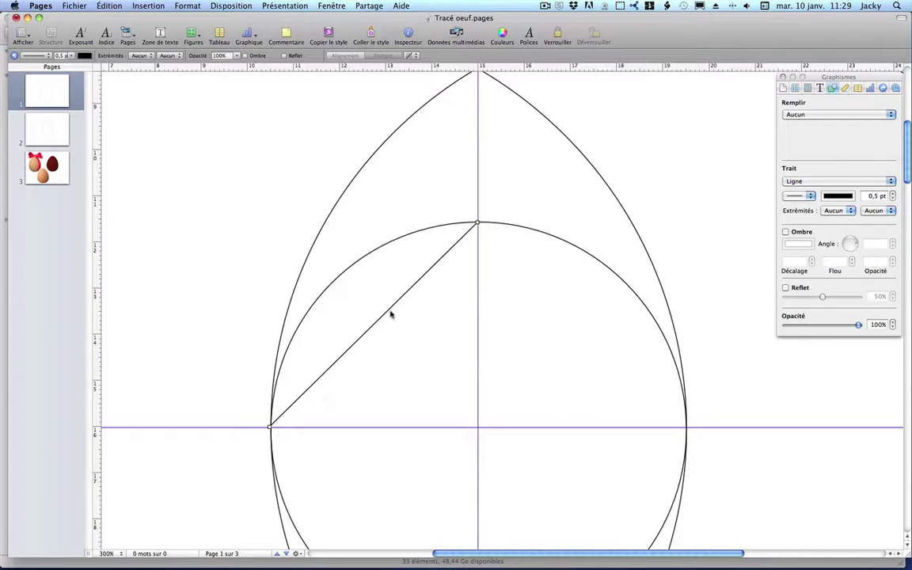
# Set the line's angle to 45°, nudge it right onto the vertical guide, and extend its upper end to X 16,87 cm, Y 9,69 cm on the large arc
pyautogui.click(846, 89)
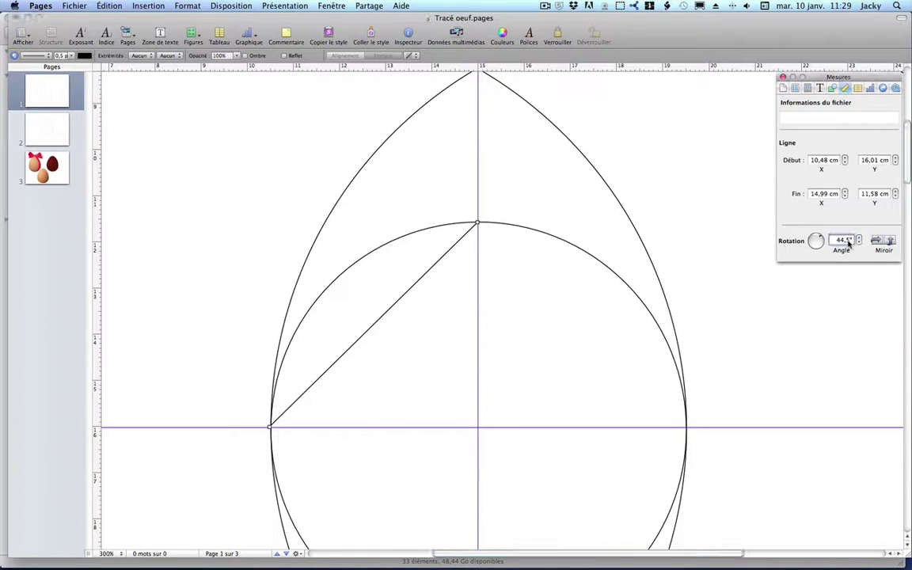
pyautogui.doubleClick(844, 241)
pyautogui.write('45')
pyautogui.press('Return')
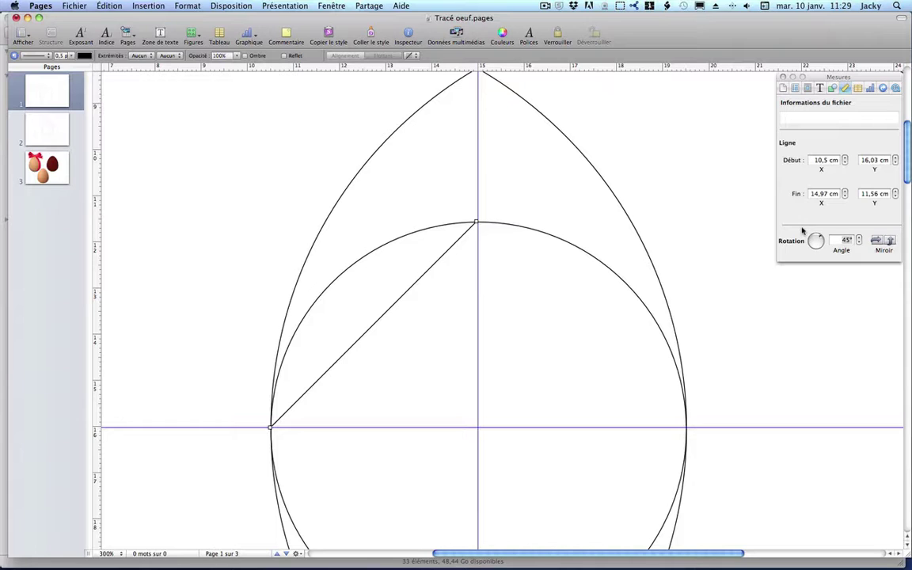
pyautogui.press('Right')
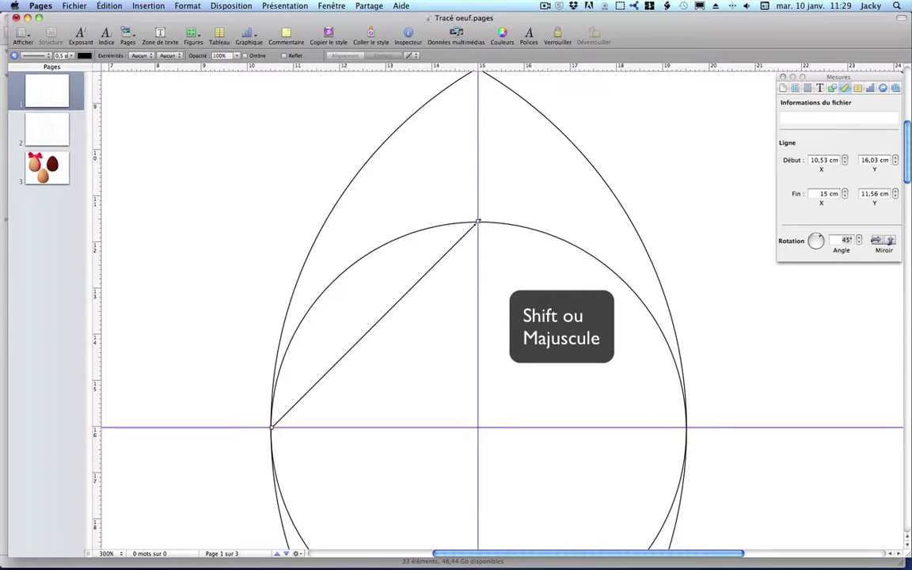
pyautogui.moveTo(478, 221); pyautogui.dragTo(566, 137)
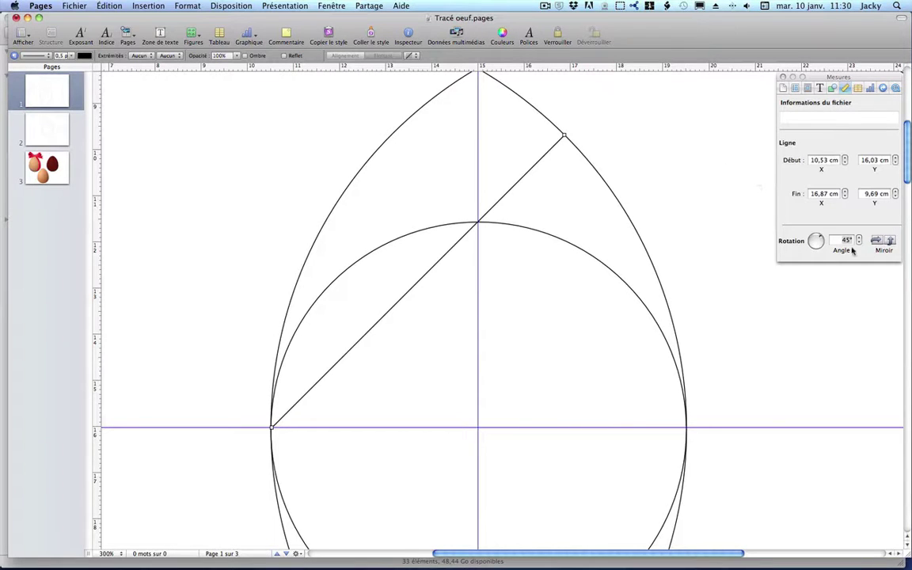
# Duplicate the 45° line, mirror the copy horizontally and place its lower end at X 19,53 cm, Y 16,02 cm on the small circle's right edge
pyautogui.press('super+d')
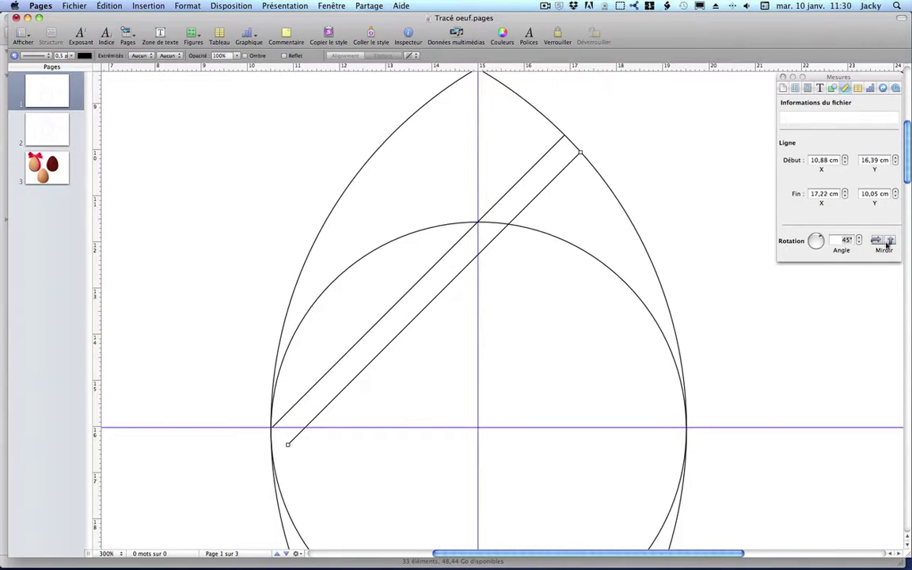
pyautogui.click(879, 241)
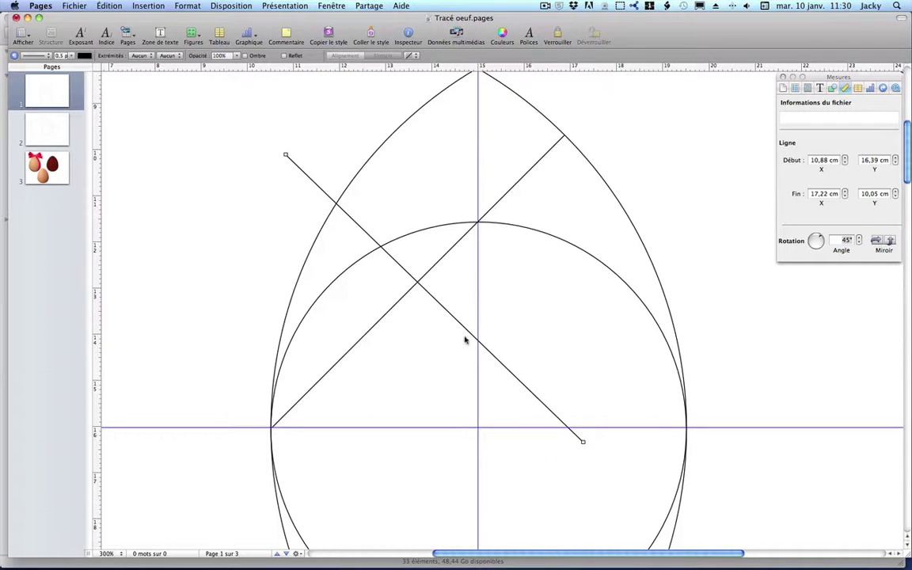
pyautogui.moveTo(514, 379); pyautogui.dragTo(618, 369)
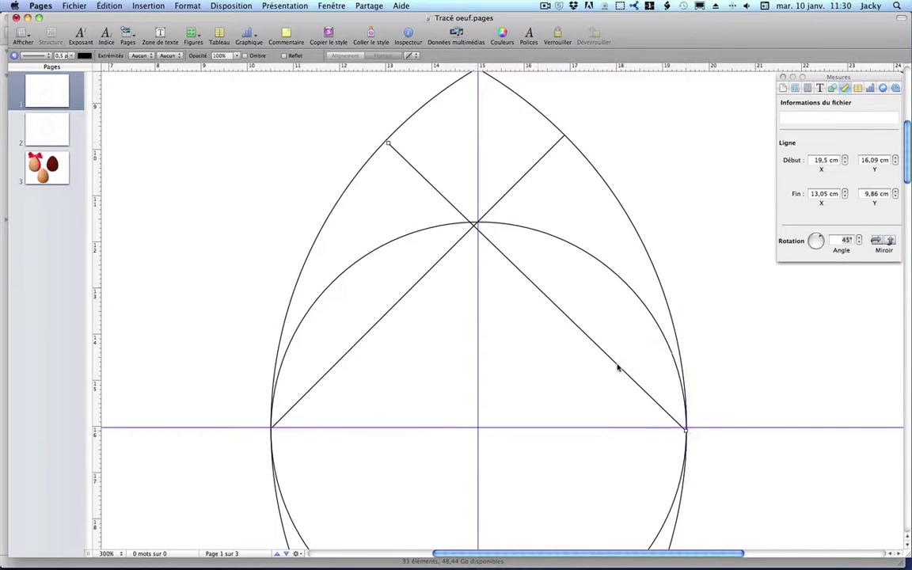
pyautogui.press('Up')
pyautogui.press('Up')
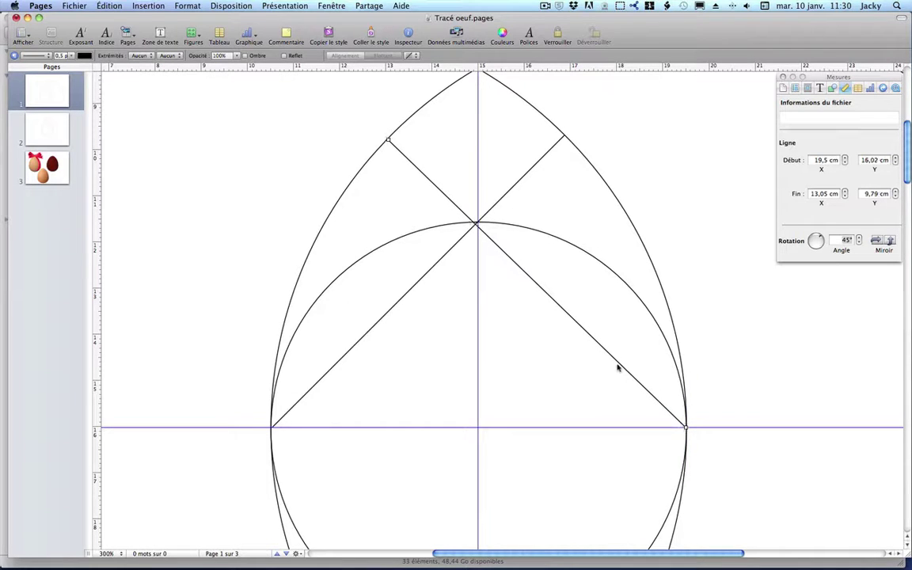
pyautogui.press('Right')
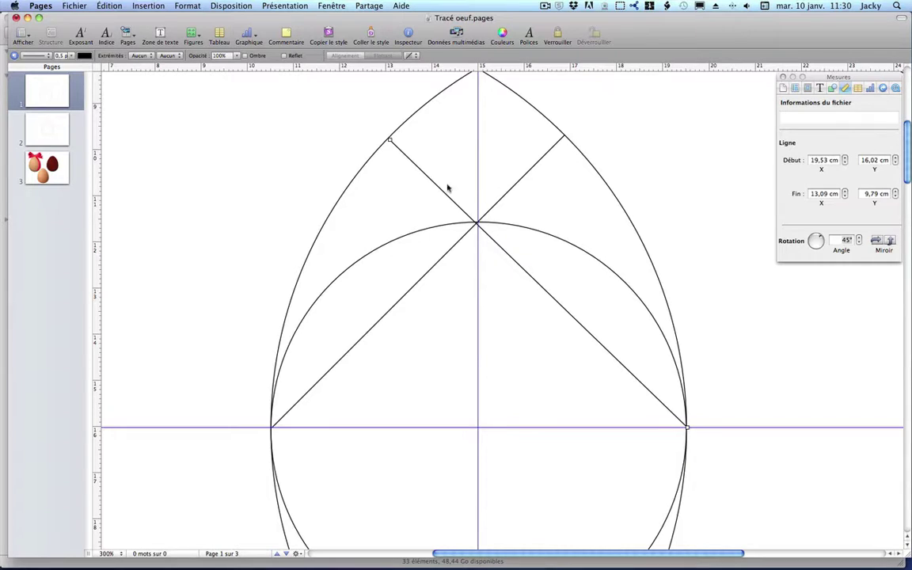
# Adjust the mirrored line's upper end to meet the opposite large arc and set the line's angle to 45°
pyautogui.moveTo(410, 161); pyautogui.dragTo(410, 161)
pyautogui.moveTo(389, 140); pyautogui.dragTo(381, 142)
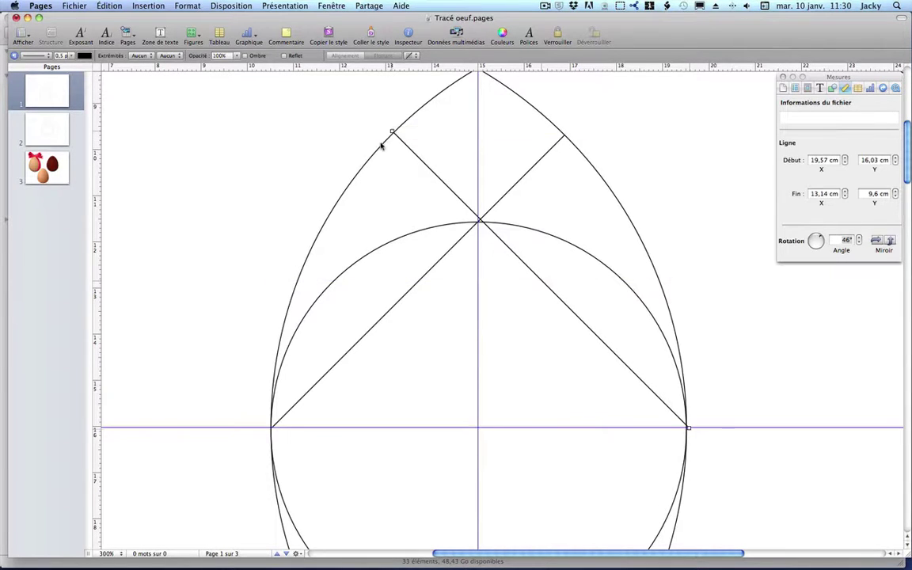
pyautogui.click(846, 240)
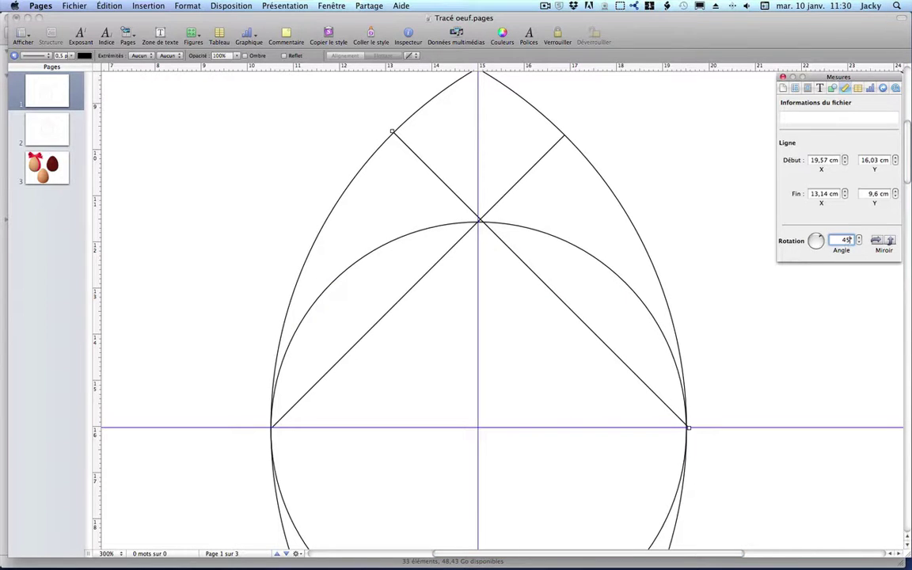
pyautogui.press('Return')
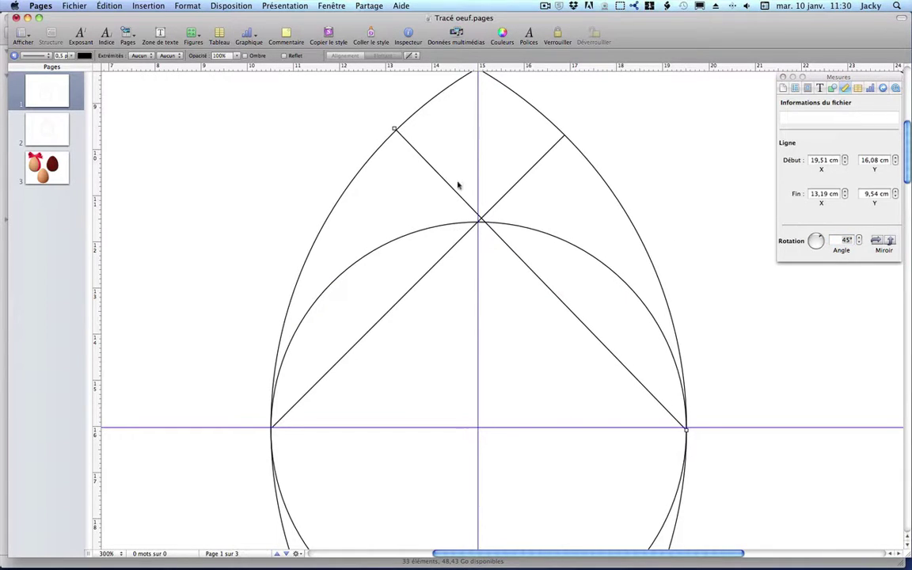
# Try shifting the mirrored line slightly left so that it crosses the first line on the vertical guide
pyautogui.moveTo(450, 187); pyautogui.dragTo(447, 190)
pyautogui.press('Left')
pyautogui.press('Left')
pyautogui.press('Left')
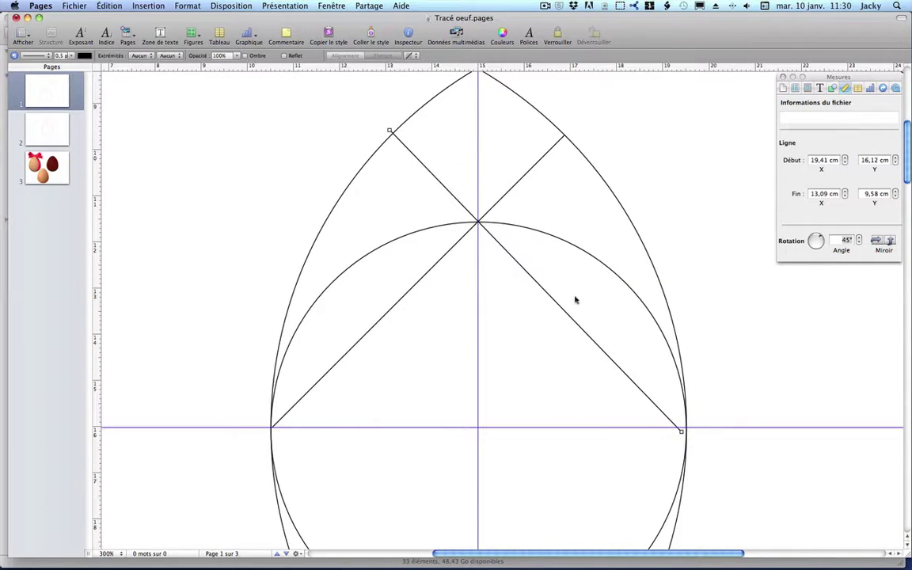
pyautogui.moveTo(590, 341); pyautogui.dragTo(598, 339)
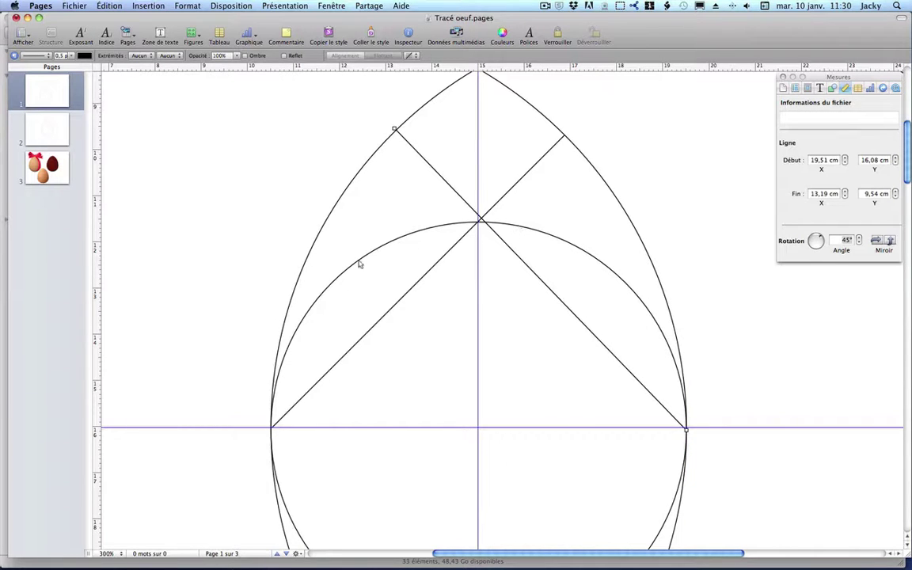
# Select all three circles and both diagonal lines on page 1 and change their stroke colour to red (Marasquin)
pyautogui.click(106, 554)
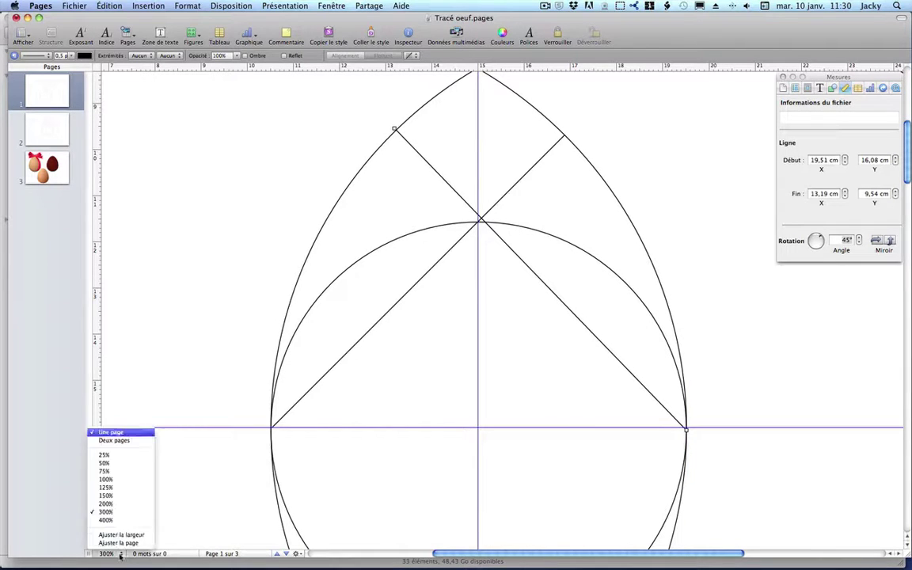
pyautogui.click(105, 496)
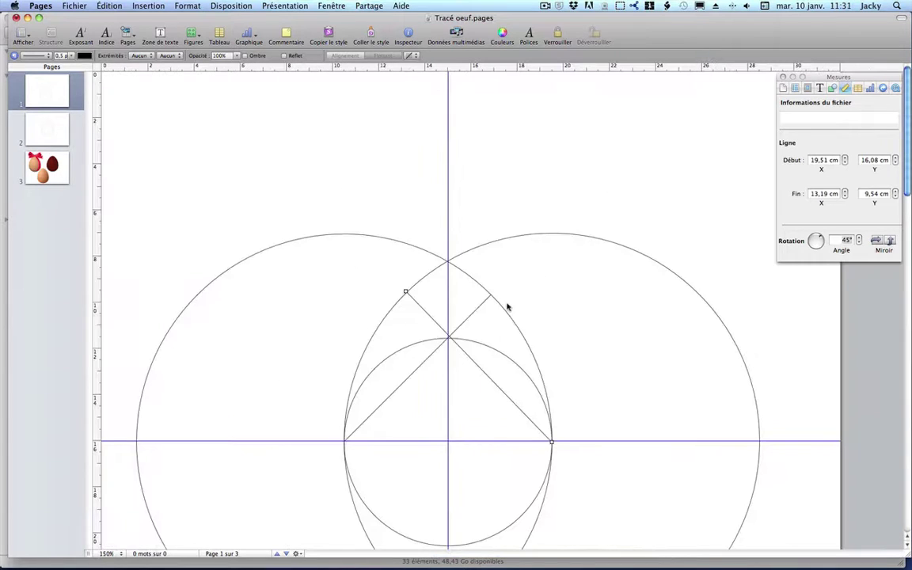
pyautogui.scroll(-5, 507, 308)
pyautogui.click(602, 196)
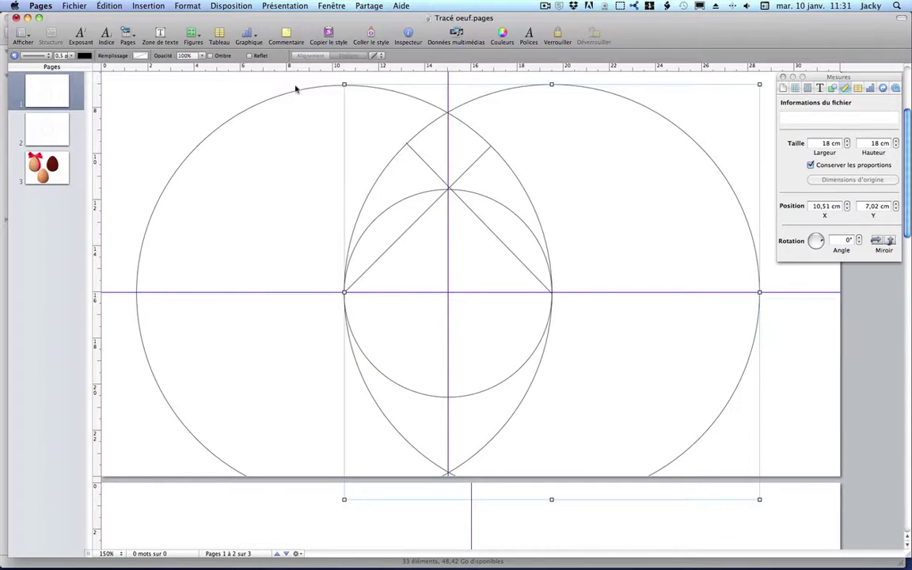
pyautogui.moveTo(258, 92); pyautogui.dragTo(664, 403)
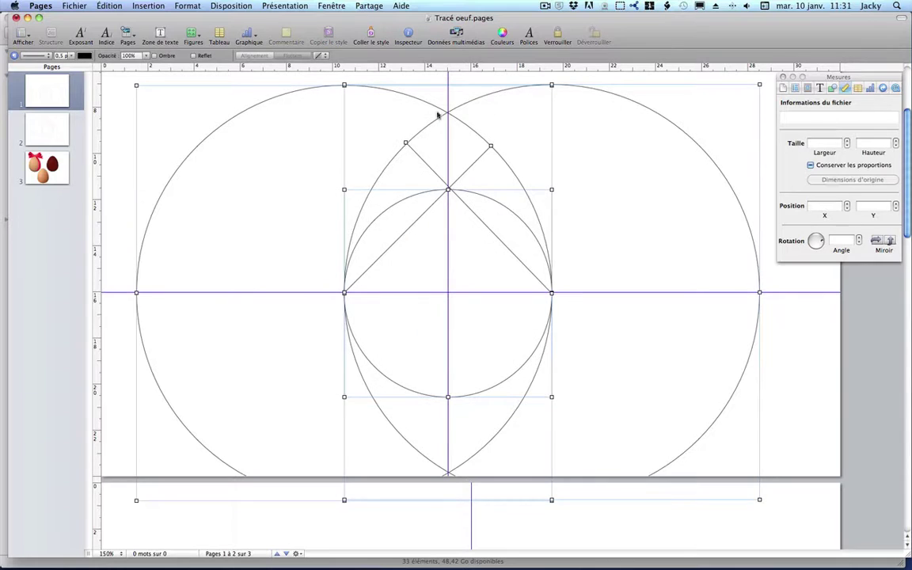
pyautogui.click(833, 88)
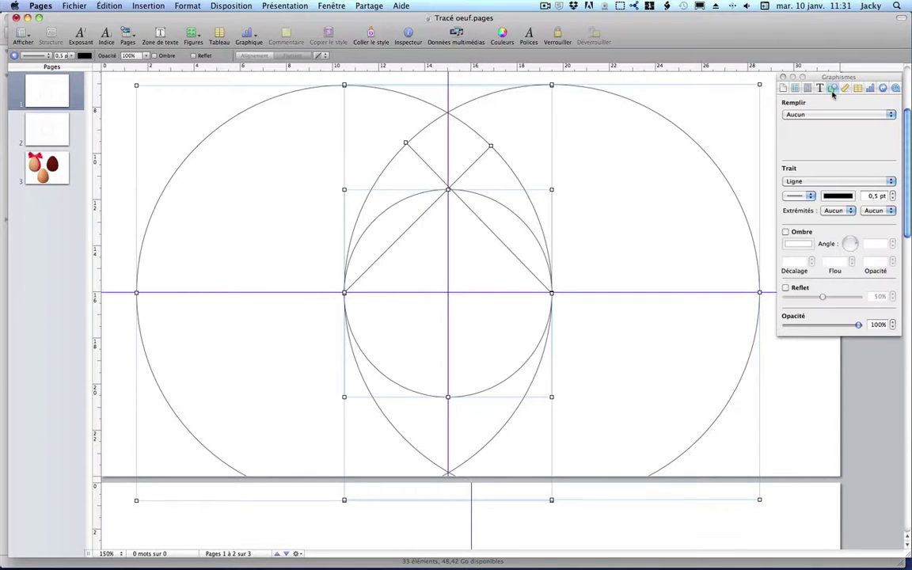
pyautogui.click(837, 195)
pyautogui.click(16, 366)
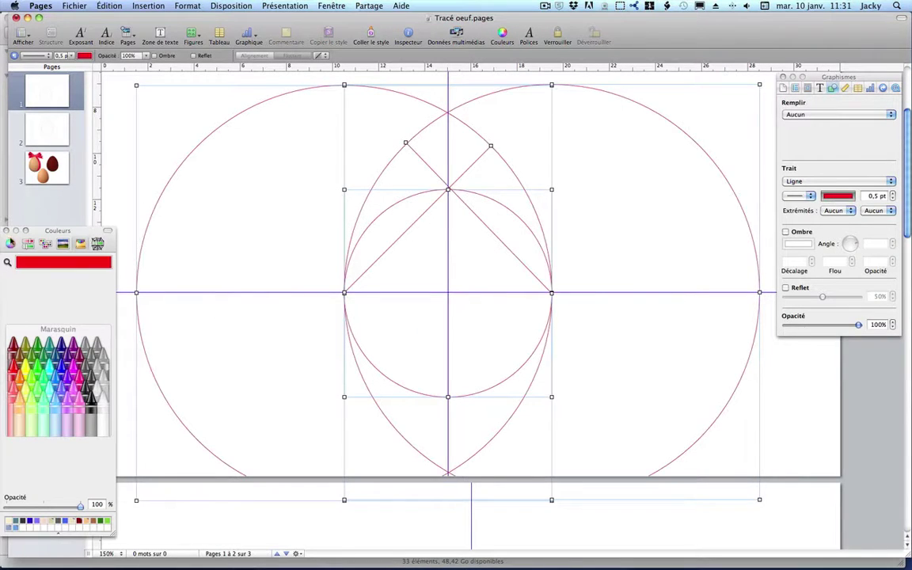
pyautogui.click(7, 231)
pyautogui.click(586, 265)
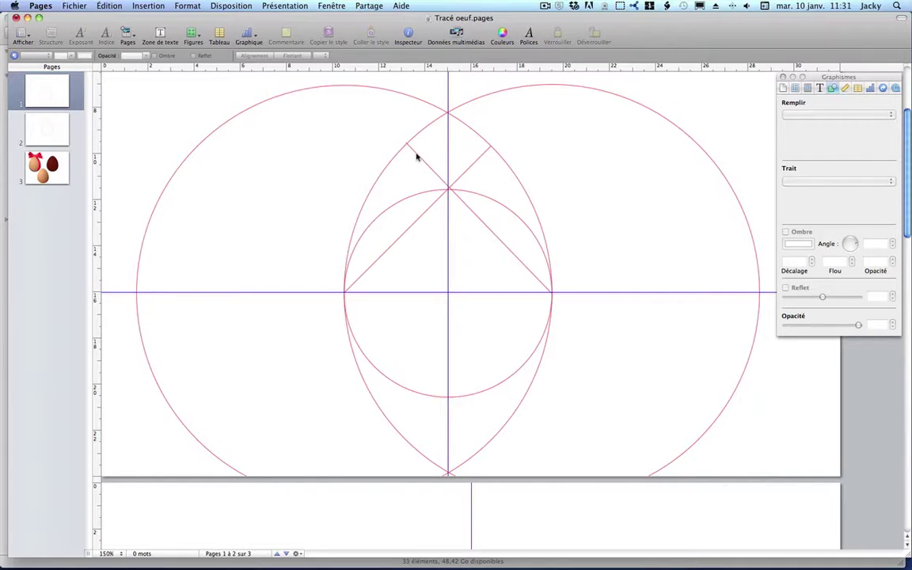
# Shorten the first 45° line along its own direction so its lower end sits at X 14,94 cm, Y 11,62 cm near the small circle's top
pyautogui.keyDown('shift'); pyautogui.click(468, 168); pyautogui.keyUp('shift')
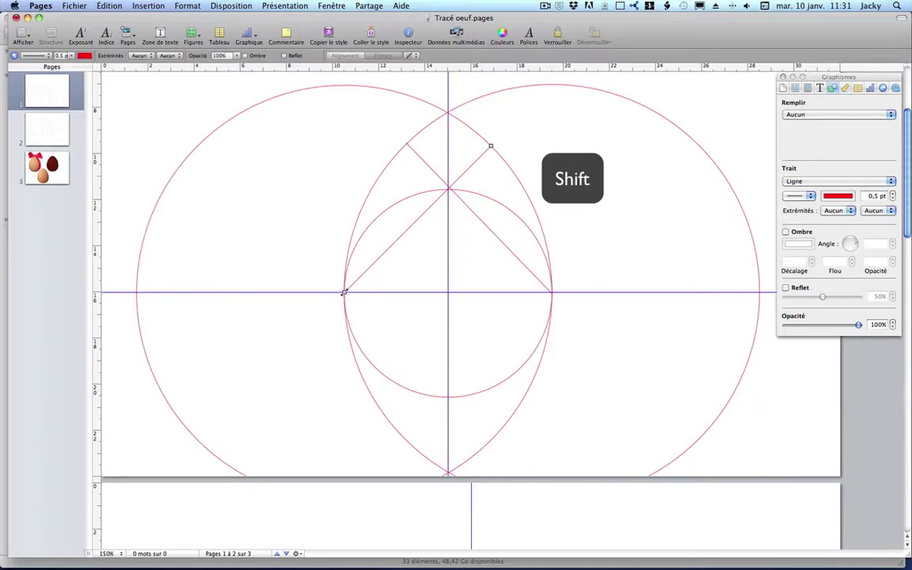
pyautogui.moveTo(344, 292); pyautogui.dragTo(446, 192)
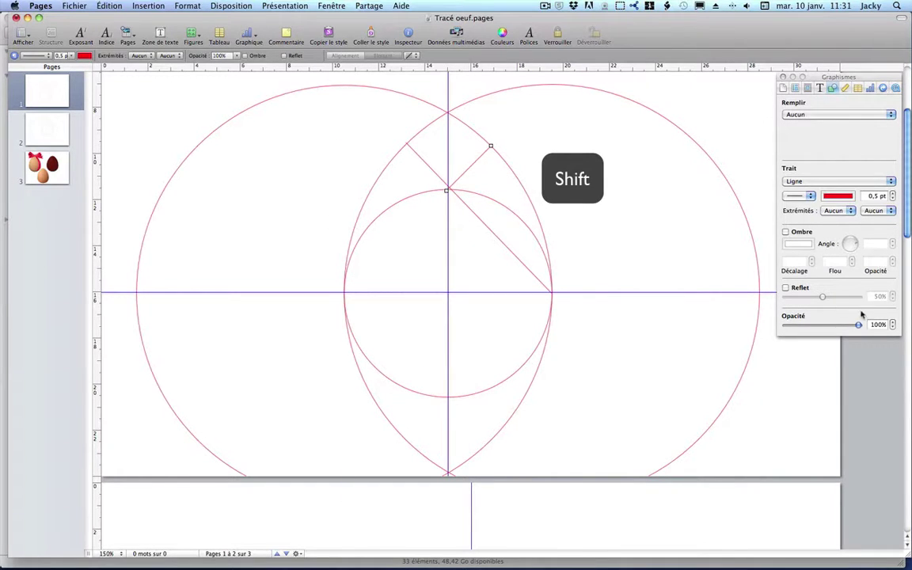
pyautogui.click(846, 87)
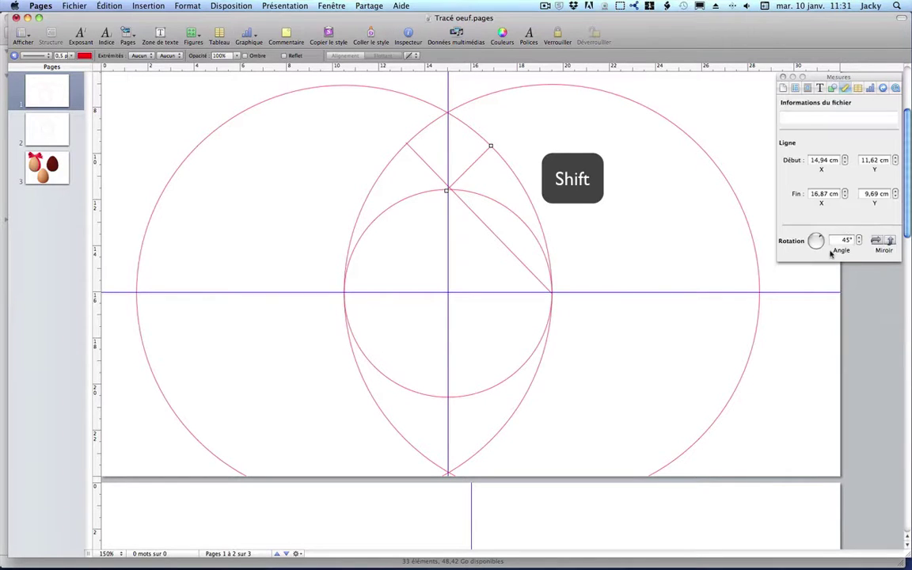
pyautogui.doubleClick(842, 240)
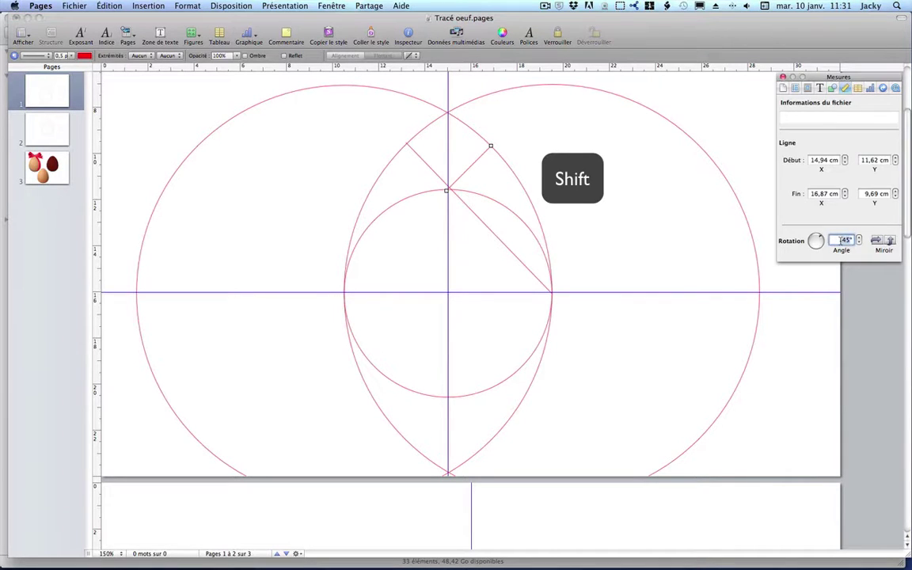
pyautogui.click(712, 220)
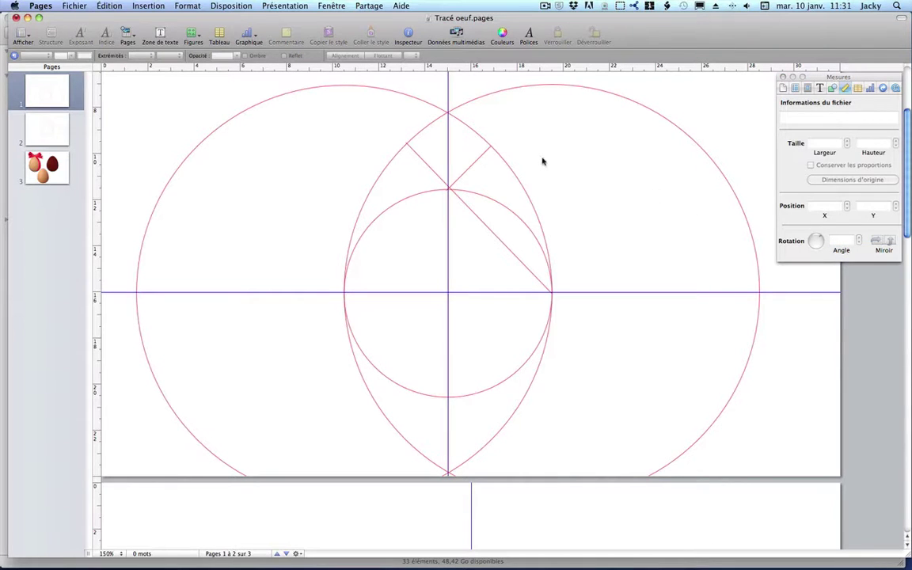
# Duplicate the shortened line, set the copy's angle to 0° and start it at X 15,03 cm, Y 11,55 cm, where the diagonals cross
pyautogui.click(468, 171)
pyautogui.press('super+d')
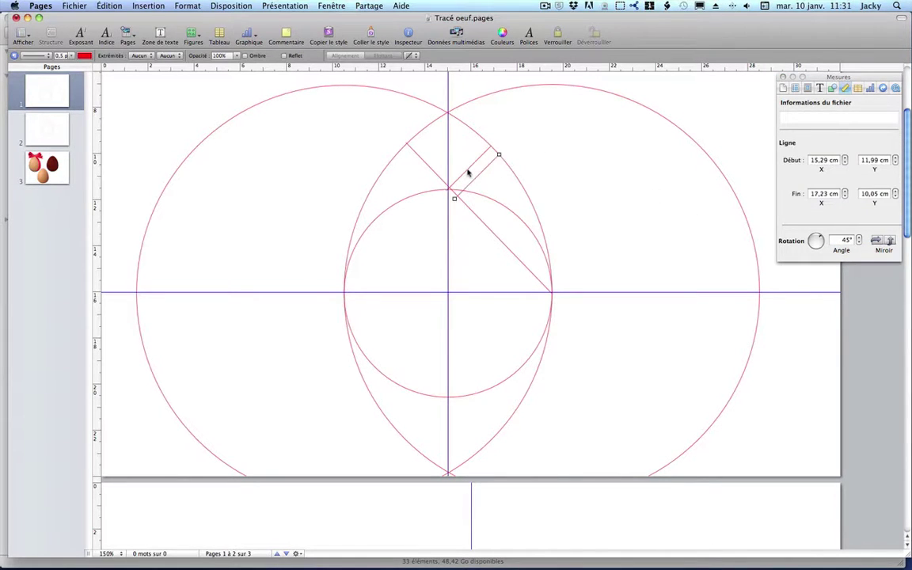
pyautogui.click(847, 241)
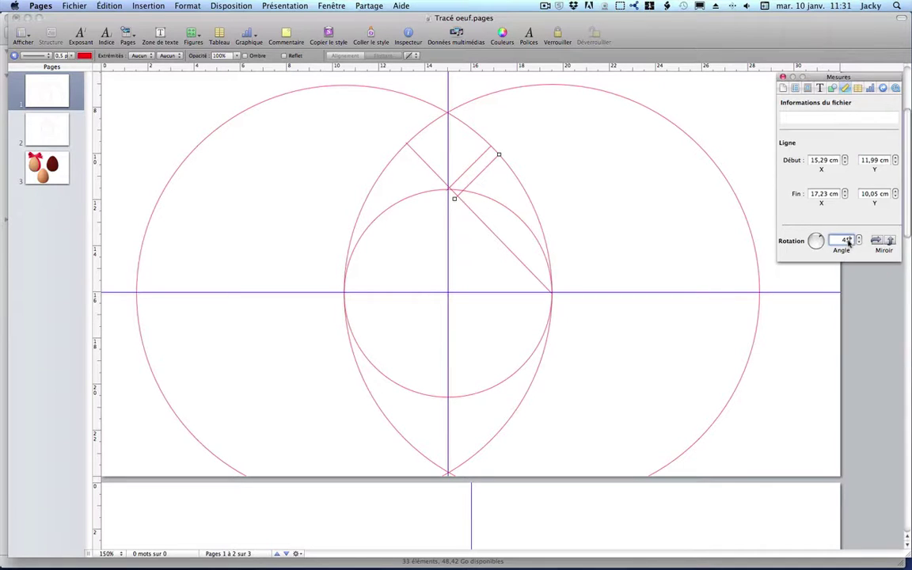
pyautogui.write('0')
pyautogui.press('Return')
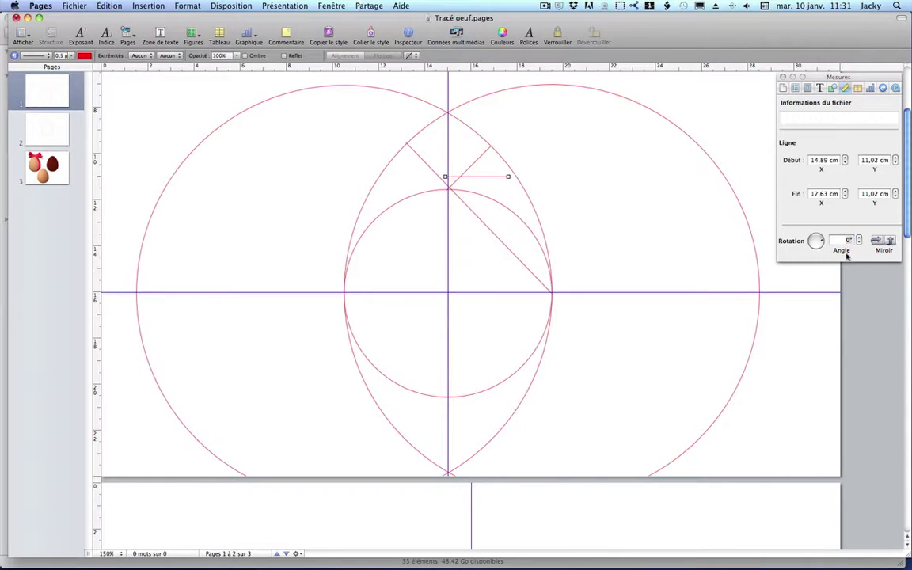
pyautogui.moveTo(479, 182); pyautogui.dragTo(481, 186)
# Insert a circle with its proportions kept and set its width to 5,24 cm
pyautogui.click(198, 38)
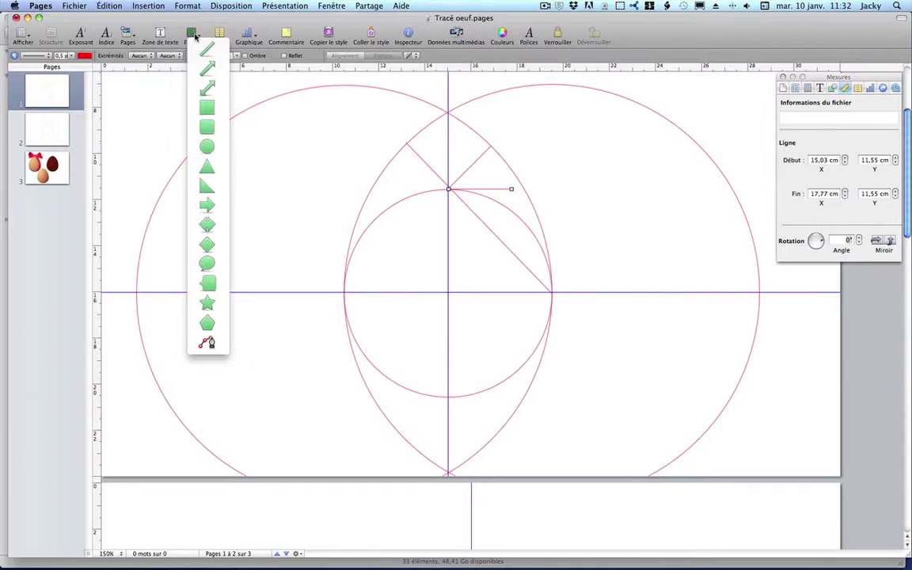
pyautogui.click(214, 147)
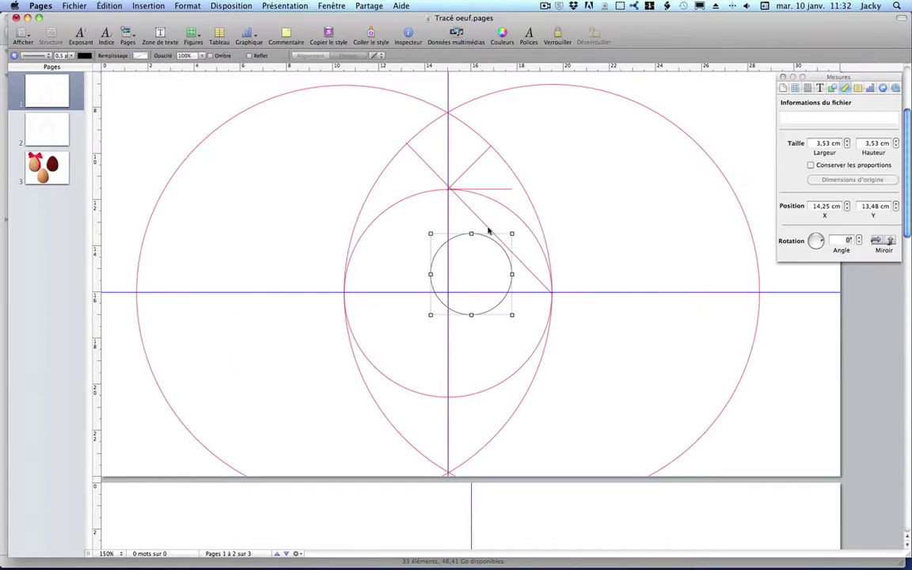
pyautogui.click(810, 165)
pyautogui.click(829, 144)
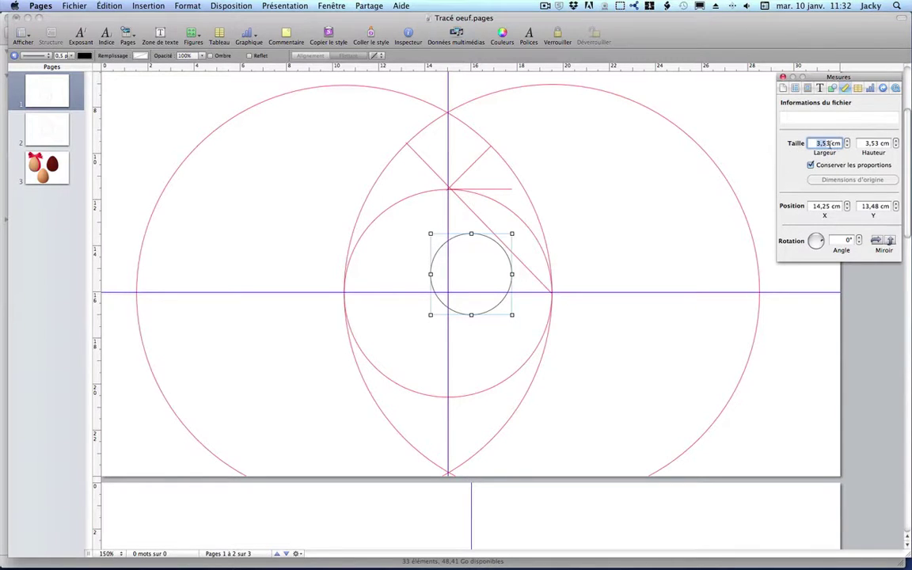
pyautogui.write('5,24')
pyautogui.press('Return')
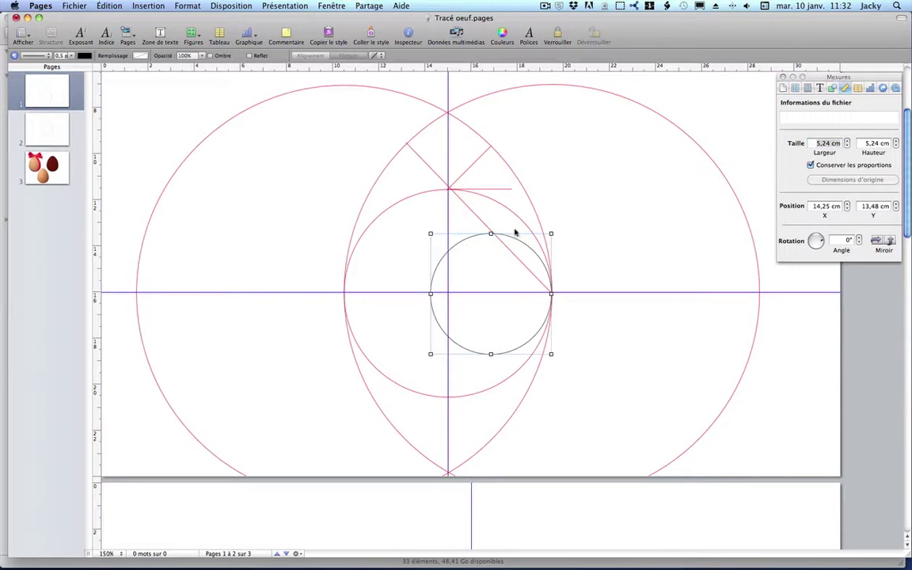
# Centre the 5,24 cm circle on the crossing of the diagonals, at position X 12,38 cm, Y 8,93 cm
pyautogui.moveTo(509, 240); pyautogui.dragTo(464, 134)
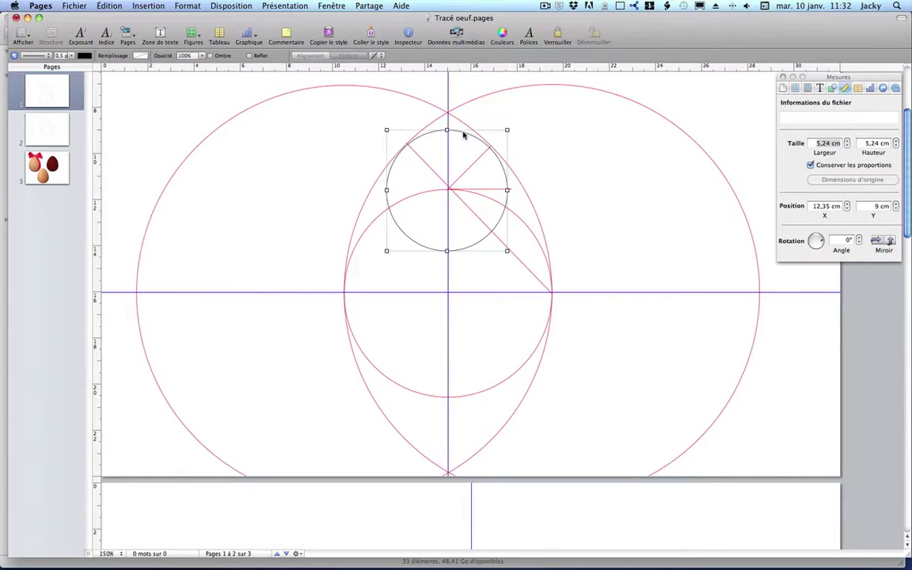
pyautogui.press('Right')
pyautogui.press('Up')
pyautogui.press('Up')
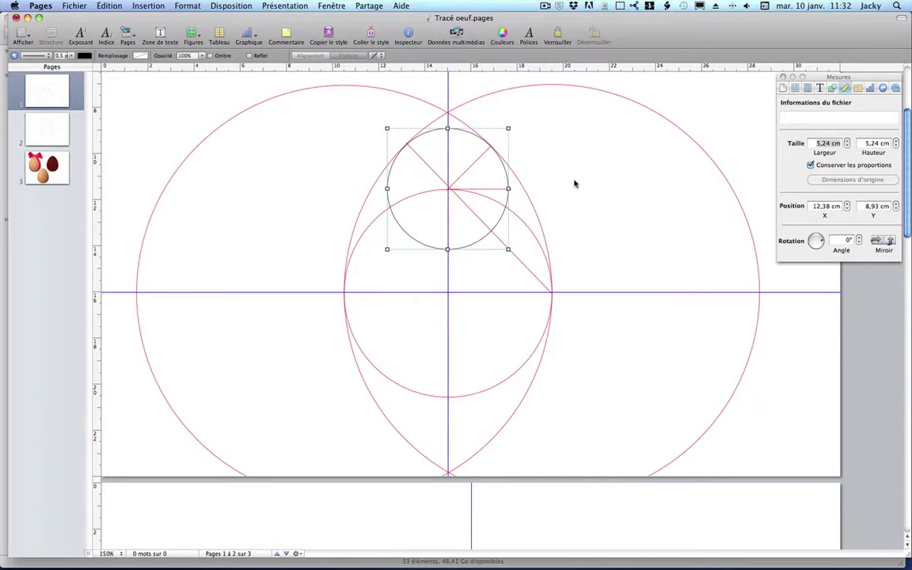
# Change the 5,24 cm circle's stroke colour to red (Marasquin) and delete the horizontal radius line
pyautogui.click(834, 90)
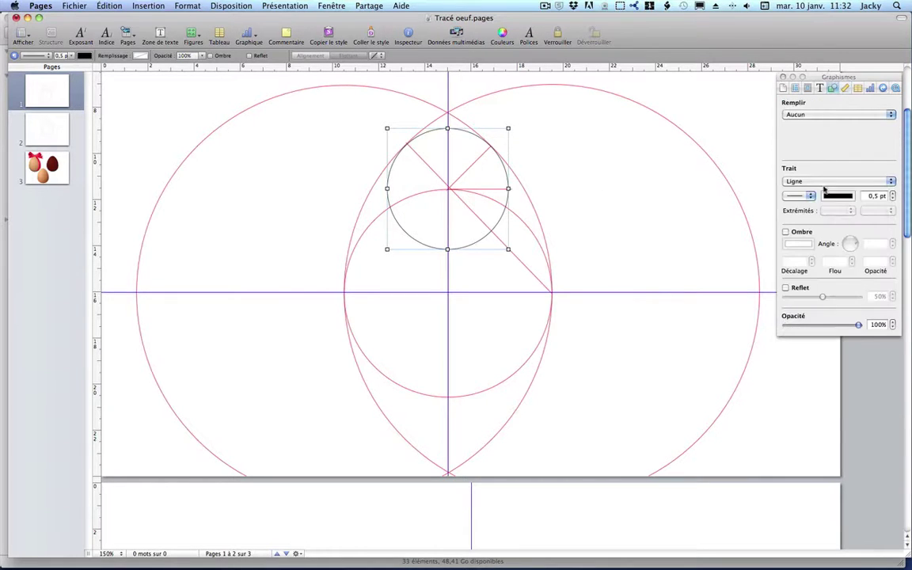
pyautogui.click(839, 195)
pyautogui.click(20, 342)
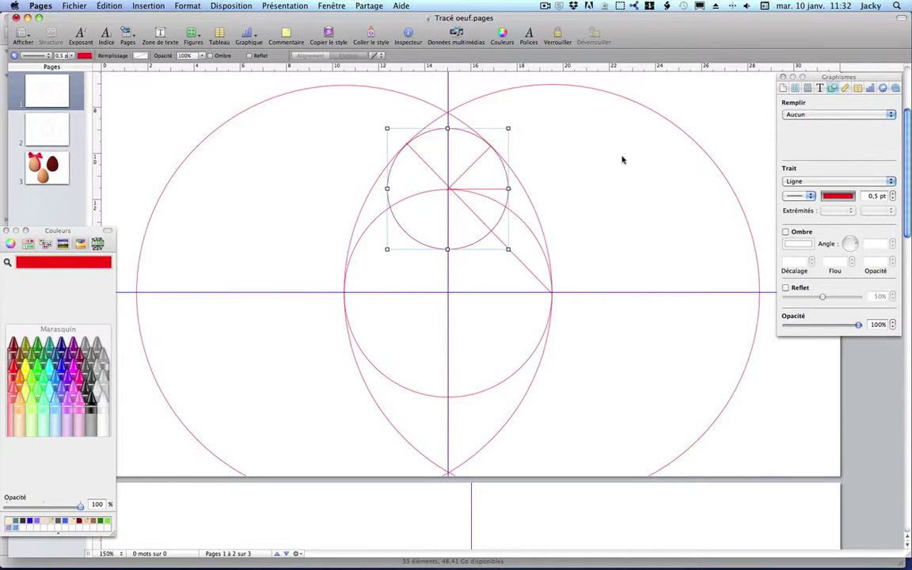
pyautogui.click(622, 158)
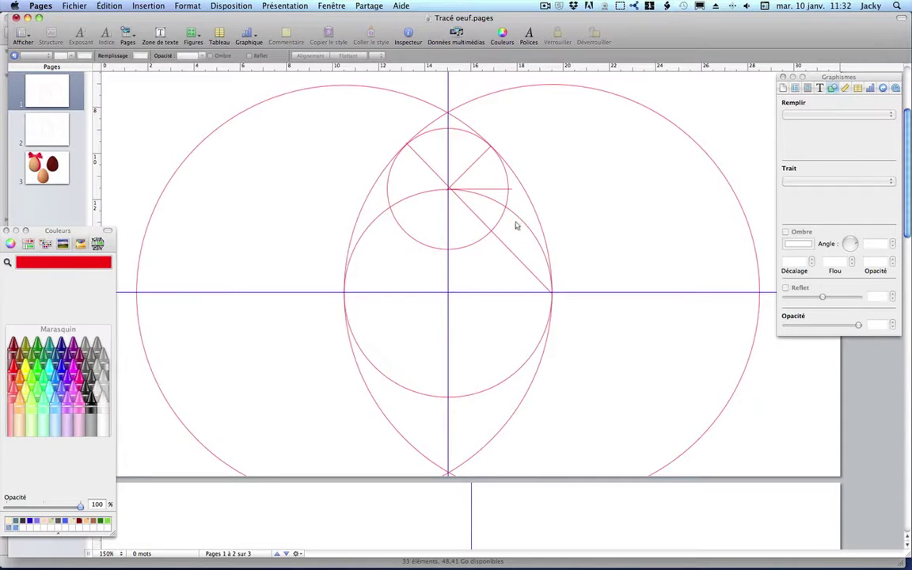
pyautogui.click(489, 190)
pyautogui.press('Delete')
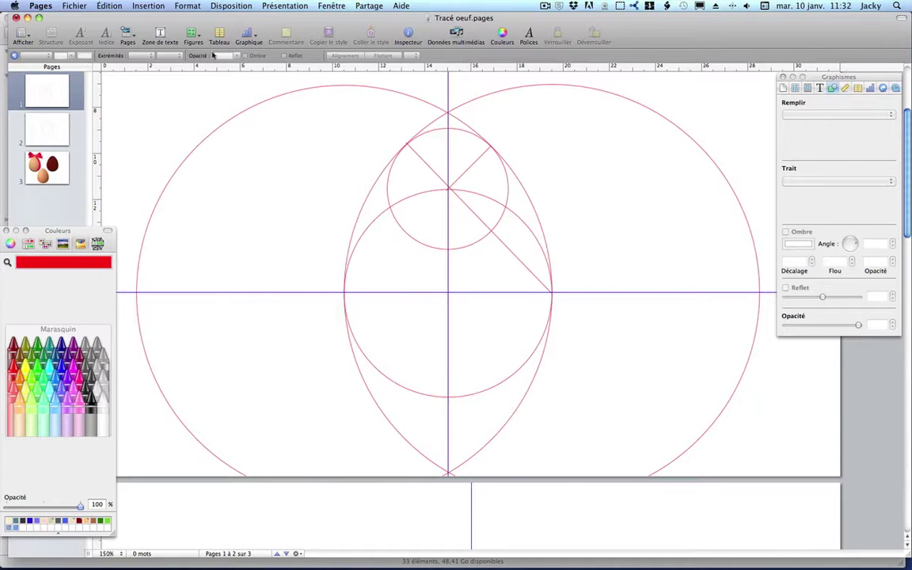
# Start a freeform outline with a smooth point at the 9 cm circle's bottom and another at its right side on the horizontal guide
pyautogui.click(193, 35)
pyautogui.click(204, 342)
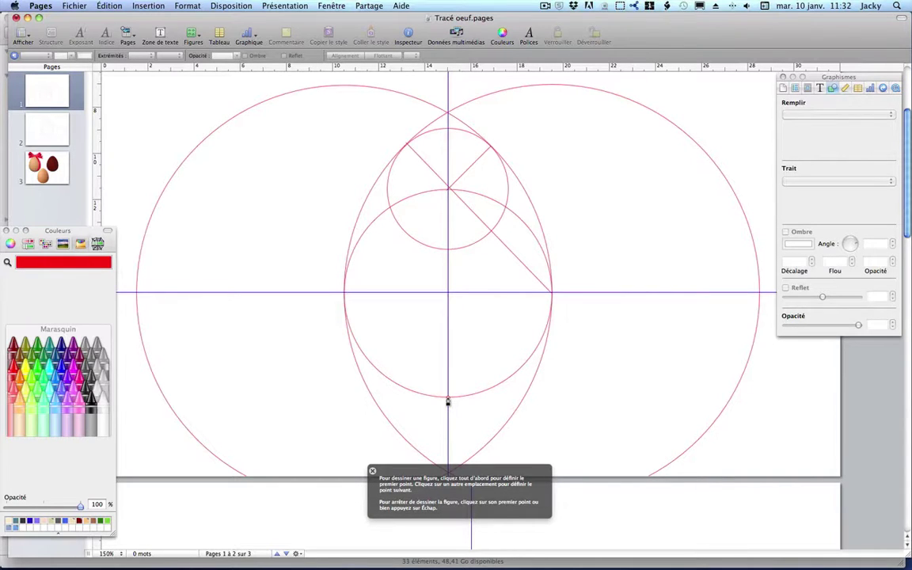
pyautogui.moveTo(447, 399); pyautogui.dragTo(499, 401)
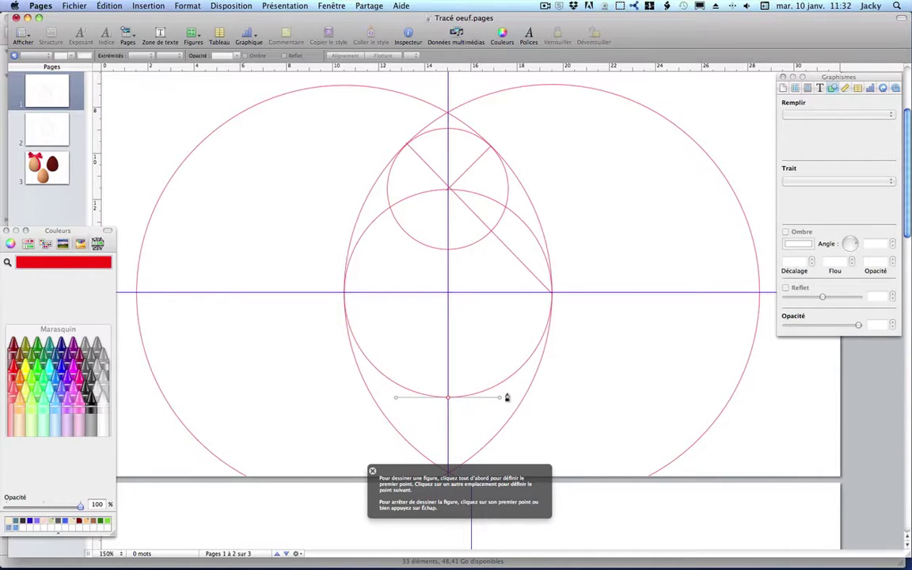
pyautogui.click(552, 296)
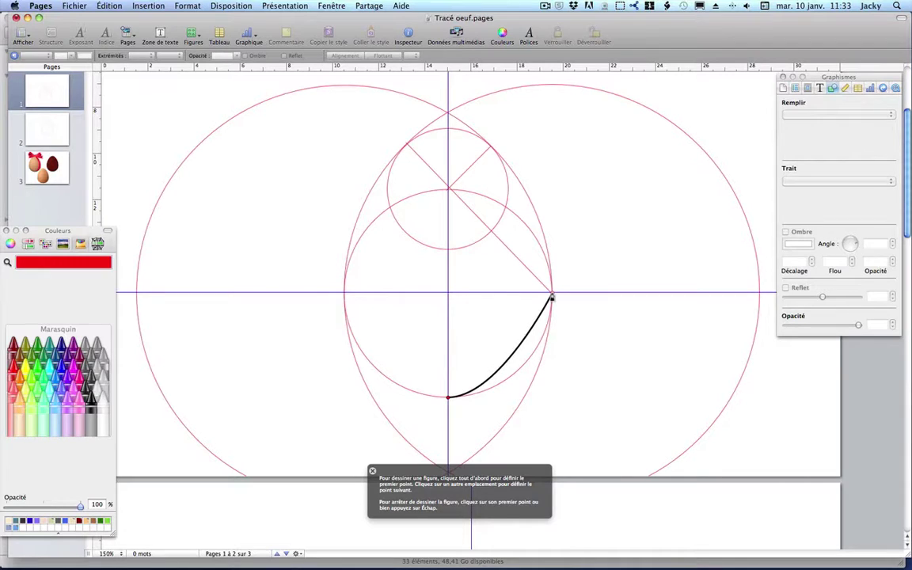
pyautogui.moveTo(551, 296)
pyautogui.mouseDown()
pyautogui.moveTo(551, 222)
pyautogui.moveTo(552, 231)
pyautogui.mouseUp()
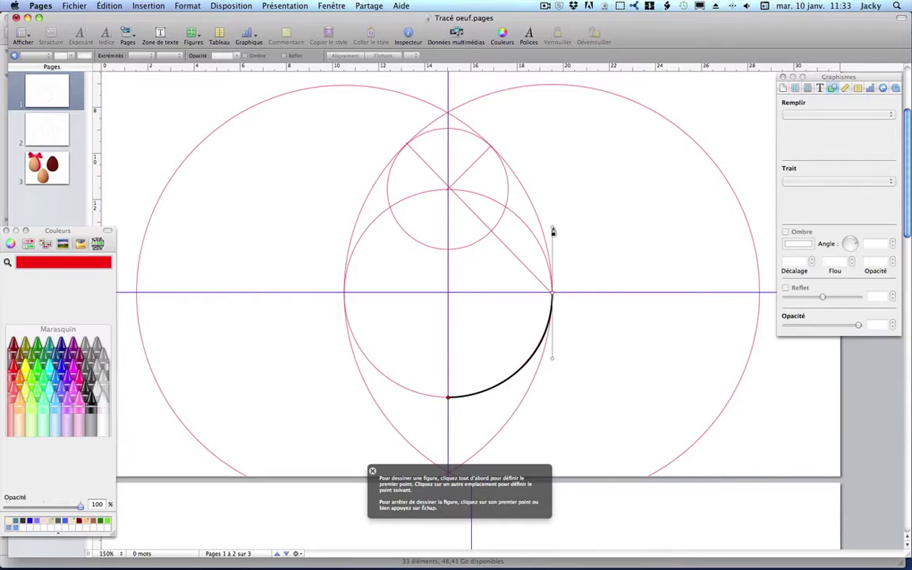
# Continue the outline with a smooth point at the right diagonal's upper end, its handles following the top circle's curve
pyautogui.click(491, 149)
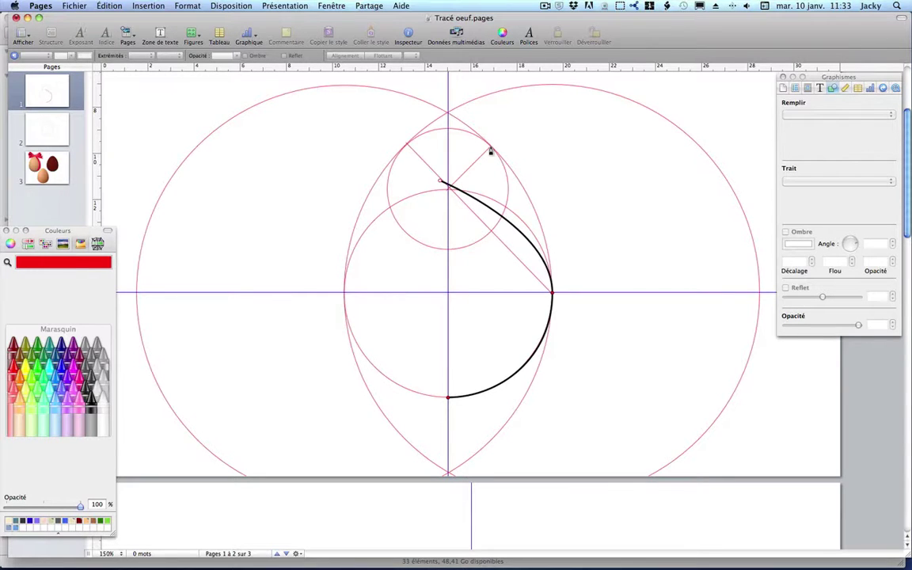
pyautogui.press('super+z')
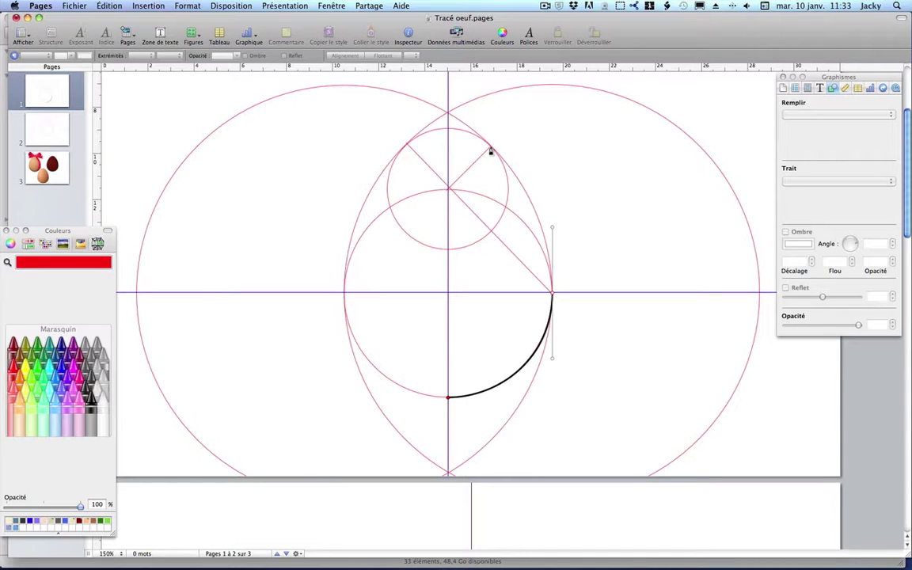
pyautogui.click(491, 150)
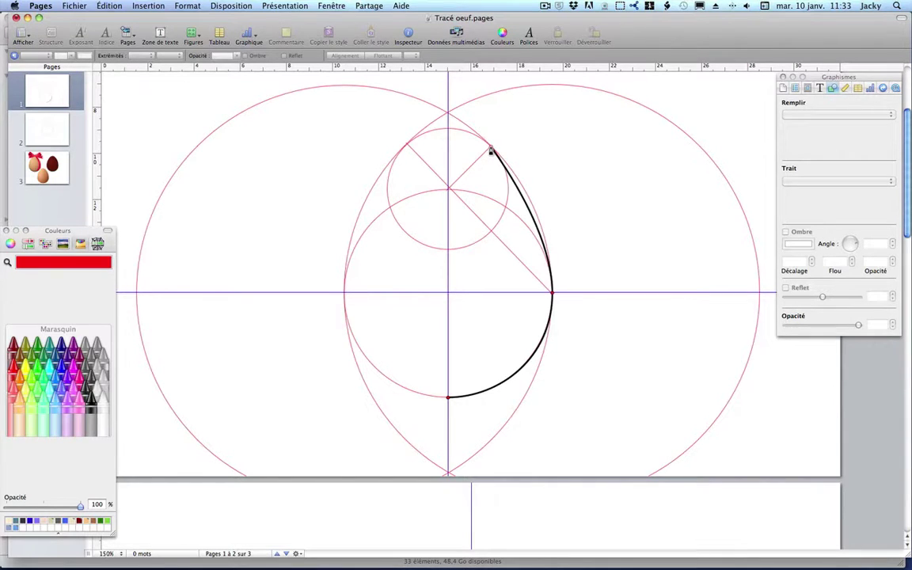
pyautogui.moveTo(491, 151); pyautogui.dragTo(469, 136)
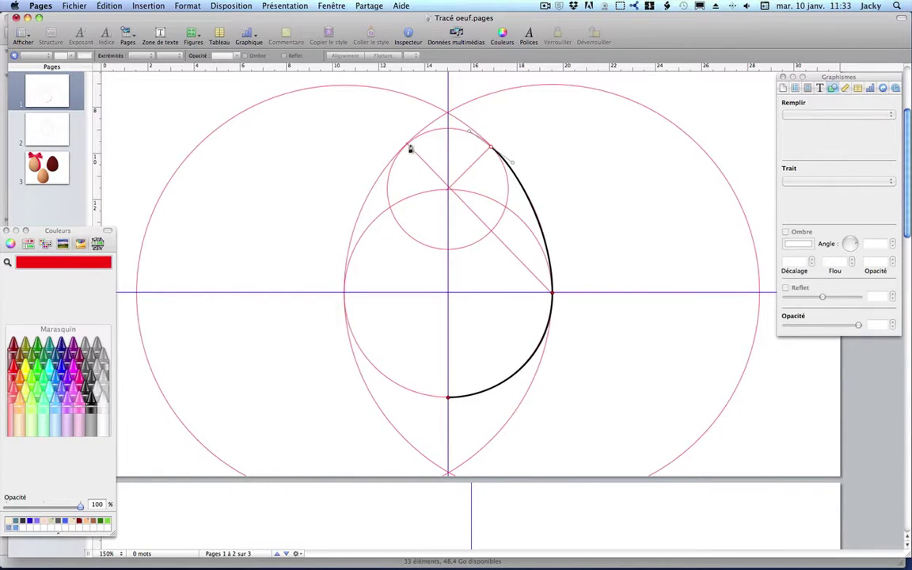
# Add smooth points at the left diagonal's upper end and the 9 cm circle's left side, closing the outline at its starting point
pyautogui.moveTo(407, 148); pyautogui.dragTo(385, 171)
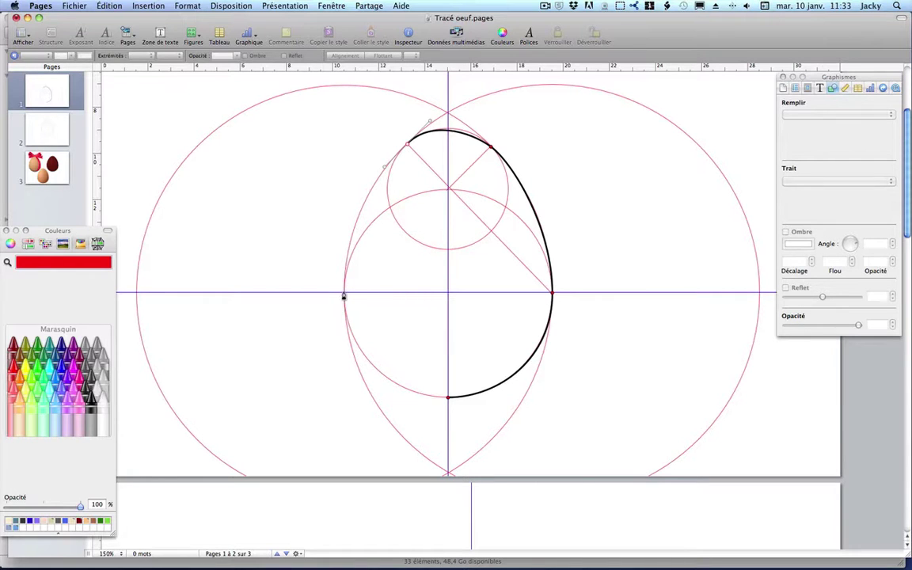
pyautogui.moveTo(344, 296); pyautogui.dragTo(344, 367)
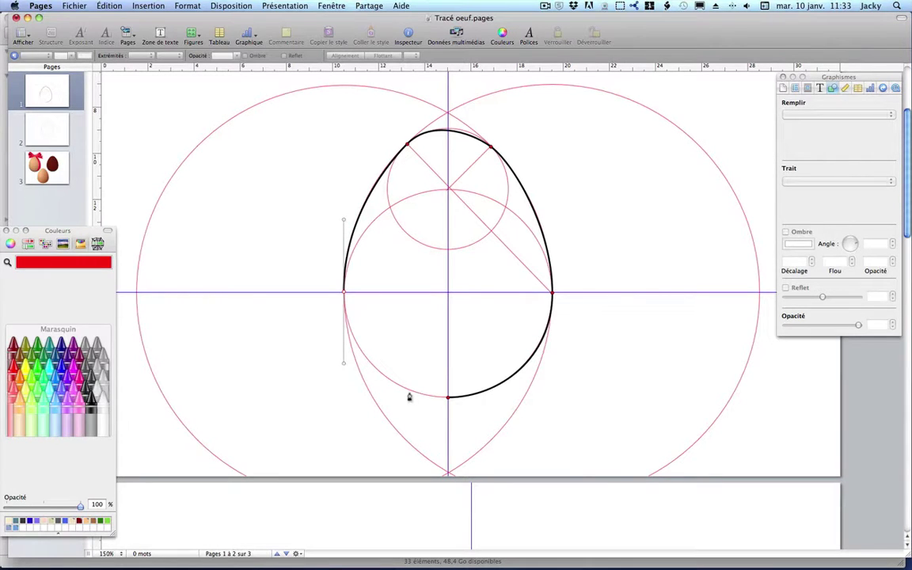
pyautogui.click(448, 399)
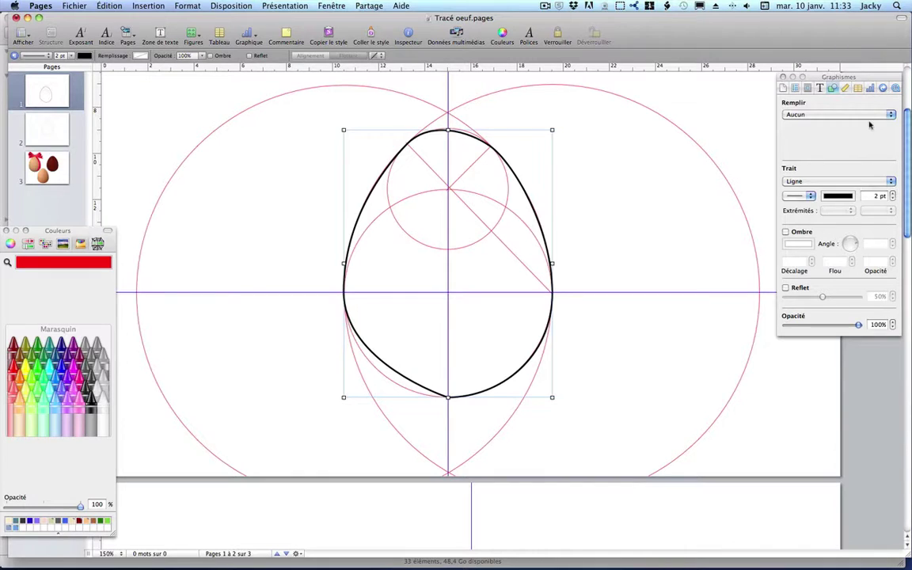
# Set the egg outline's stroke width to 0,75 pt
pyautogui.click(845, 87)
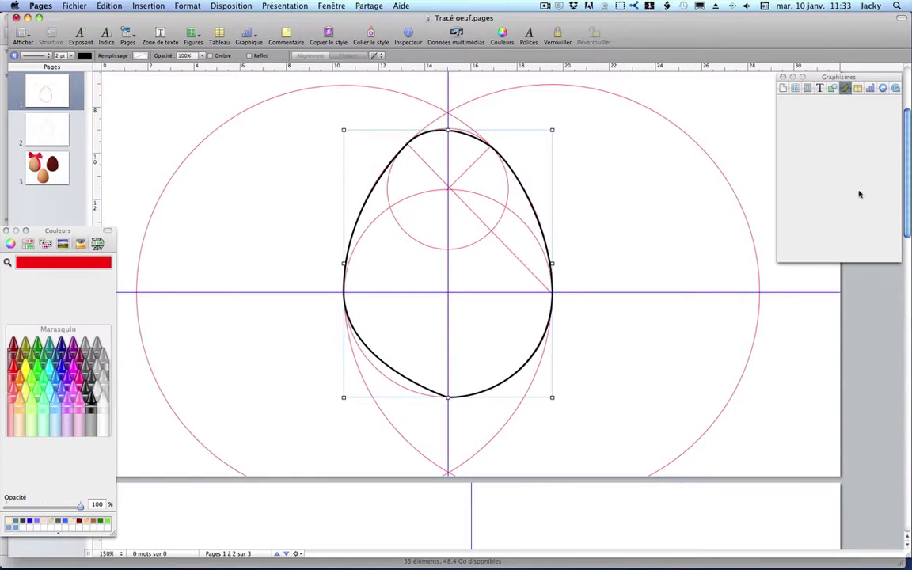
pyautogui.click(832, 87)
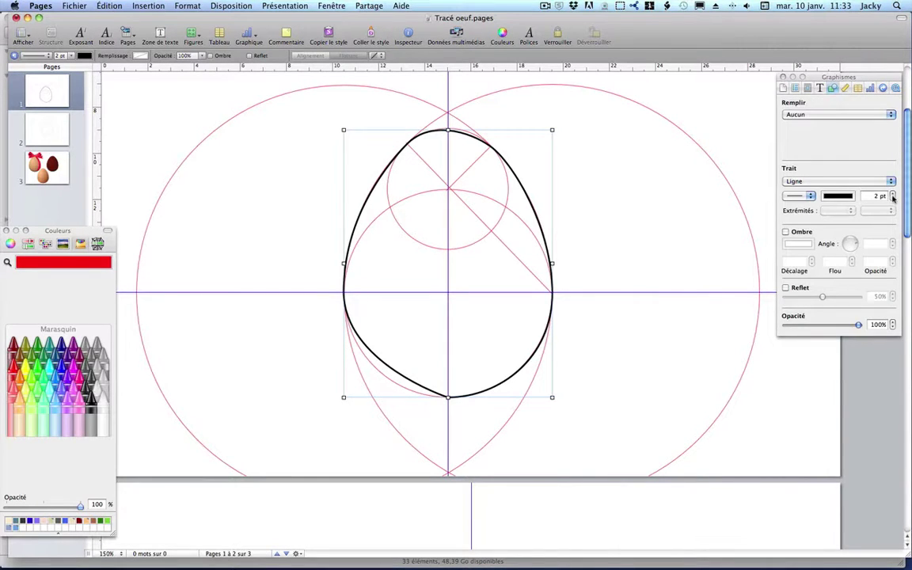
pyautogui.click(892, 200)
pyautogui.click(892, 199)
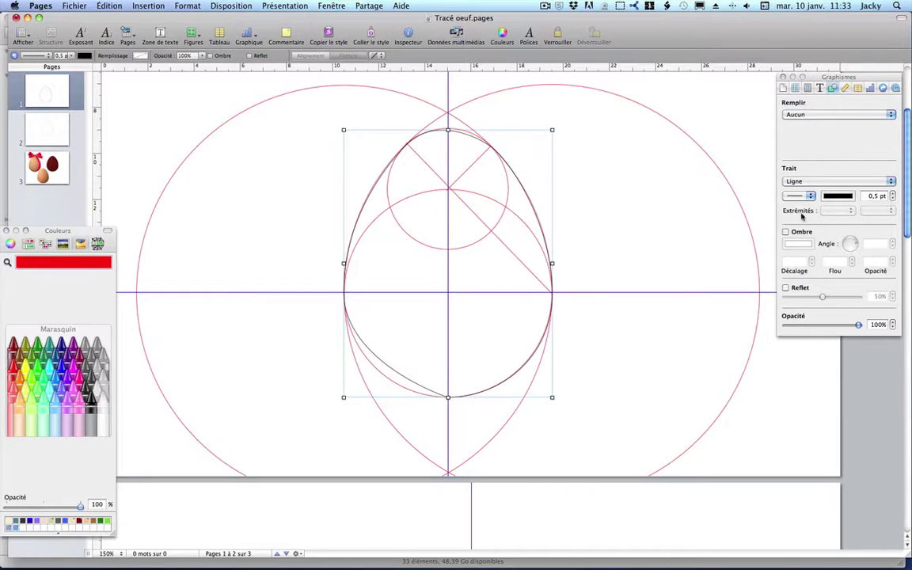
pyautogui.click(893, 194)
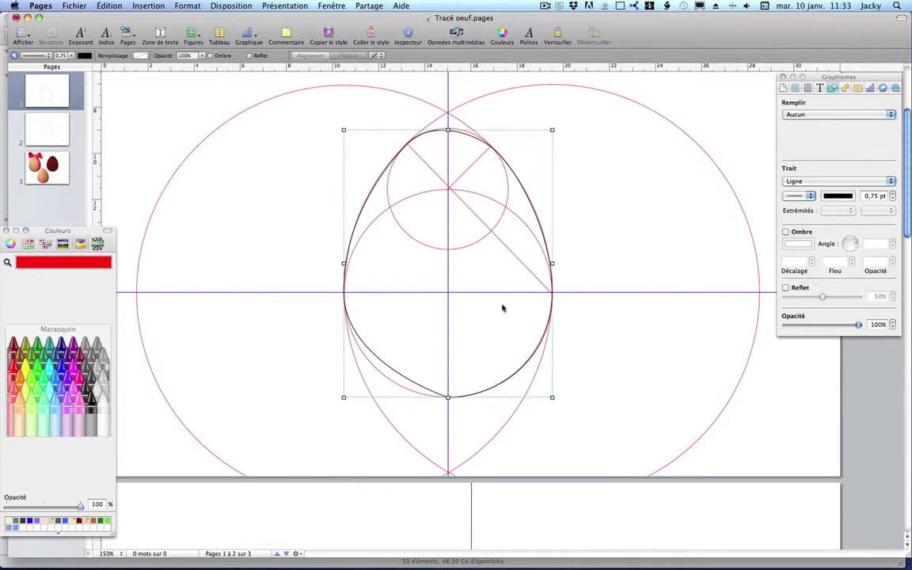
# Edit the egg outline's points, smoothing the bottom point with symmetrical handles and adjusting the left point's two handles to fit the construction circles
pyautogui.doubleClick(523, 368)
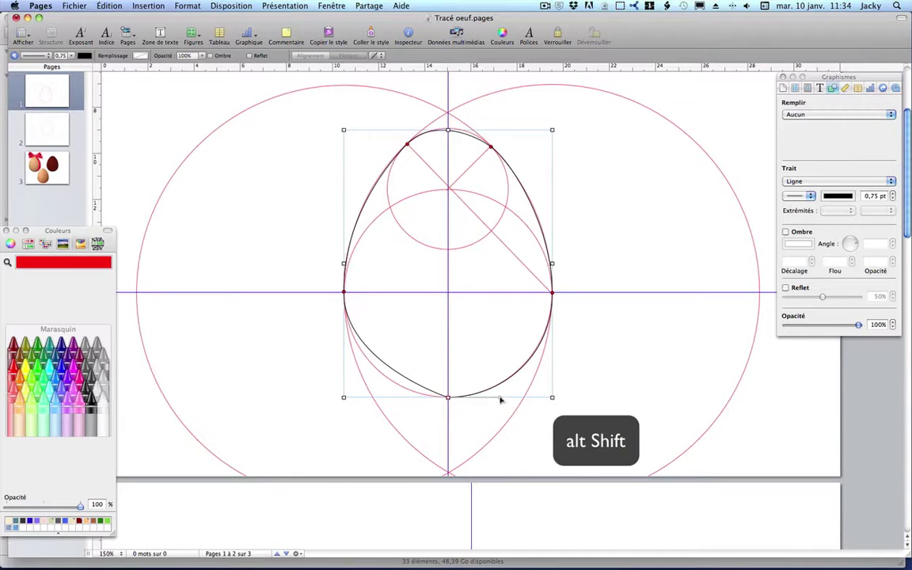
pyautogui.moveTo(501, 400); pyautogui.dragTo(497, 401)
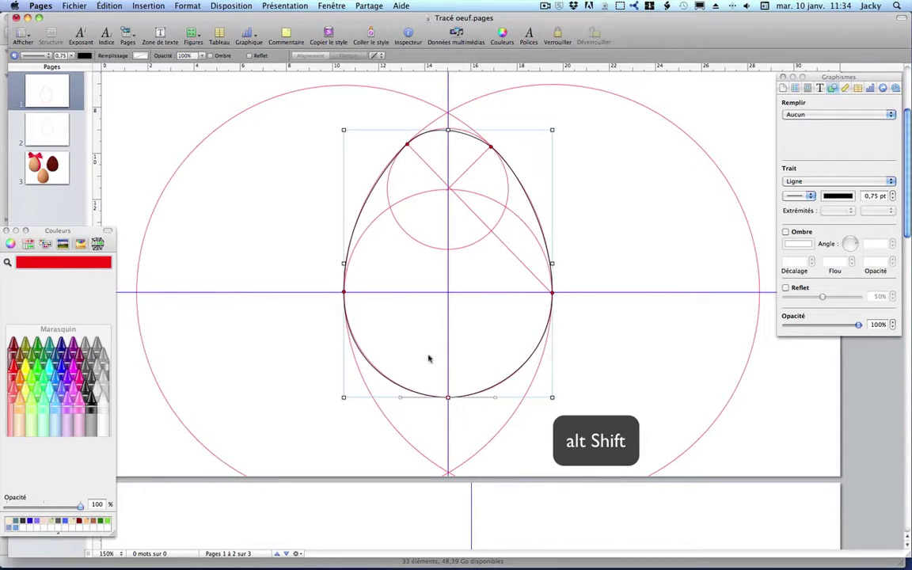
pyautogui.click(344, 295)
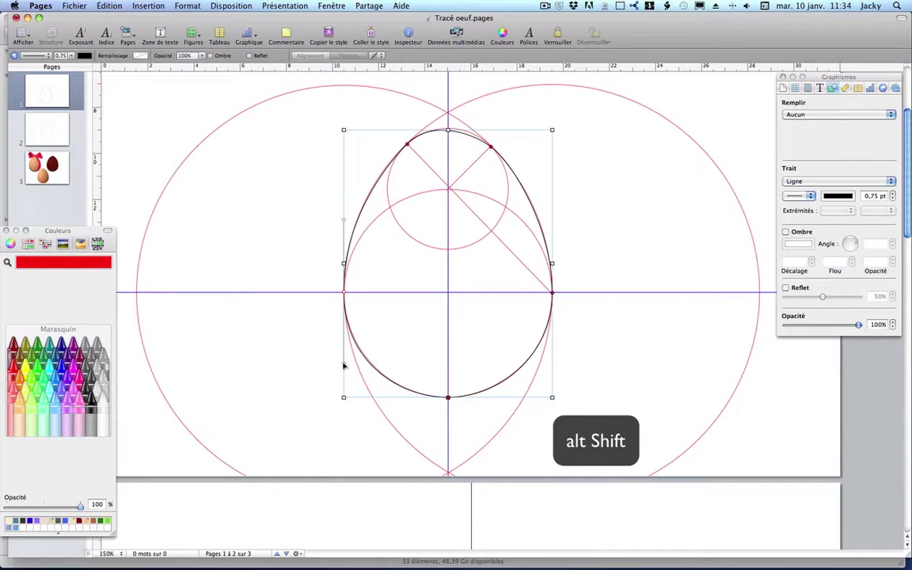
pyautogui.moveTo(344, 365); pyautogui.dragTo(343, 363)
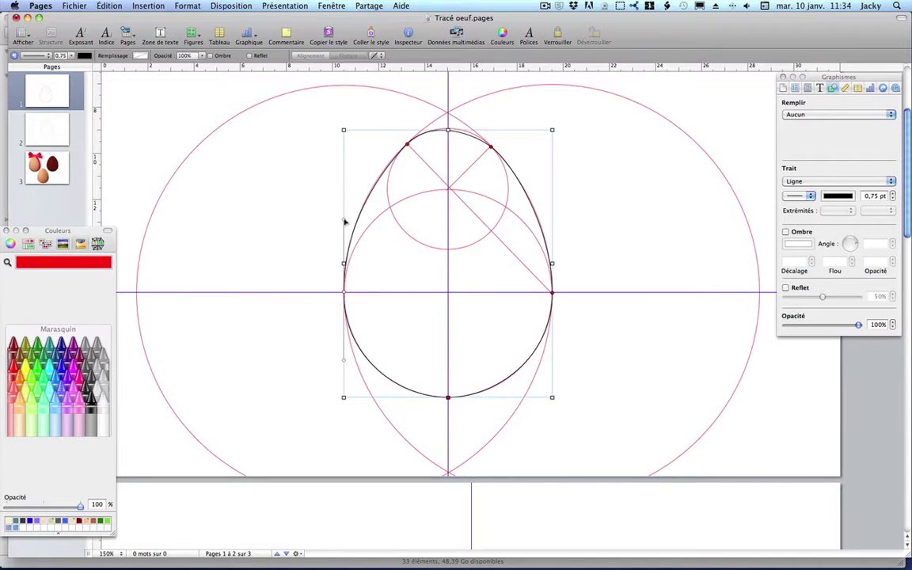
pyautogui.moveTo(345, 222); pyautogui.dragTo(346, 218)
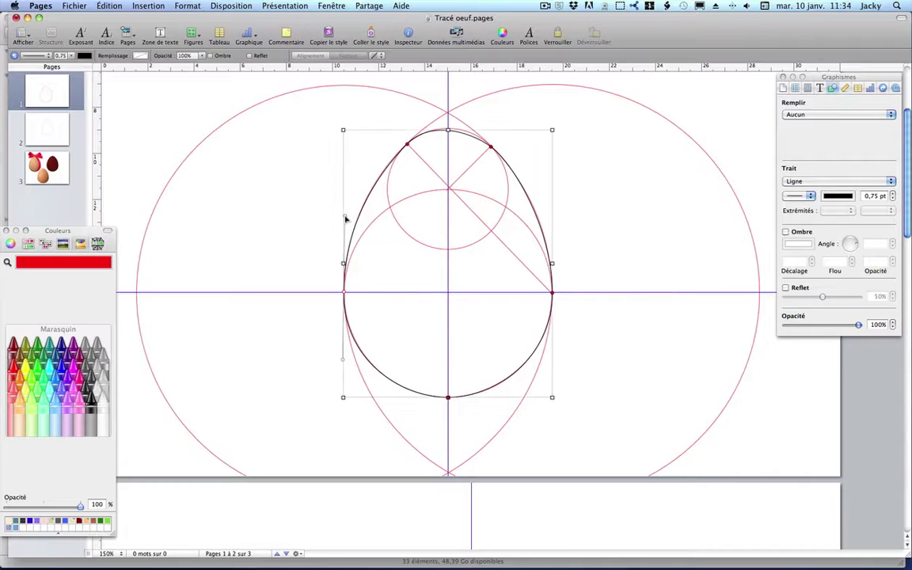
# Adjust both handles of the outline point at the right diagonal's upper end to fit the top and large circles
pyautogui.click(489, 147)
pyautogui.moveTo(470, 132); pyautogui.dragTo(474, 128)
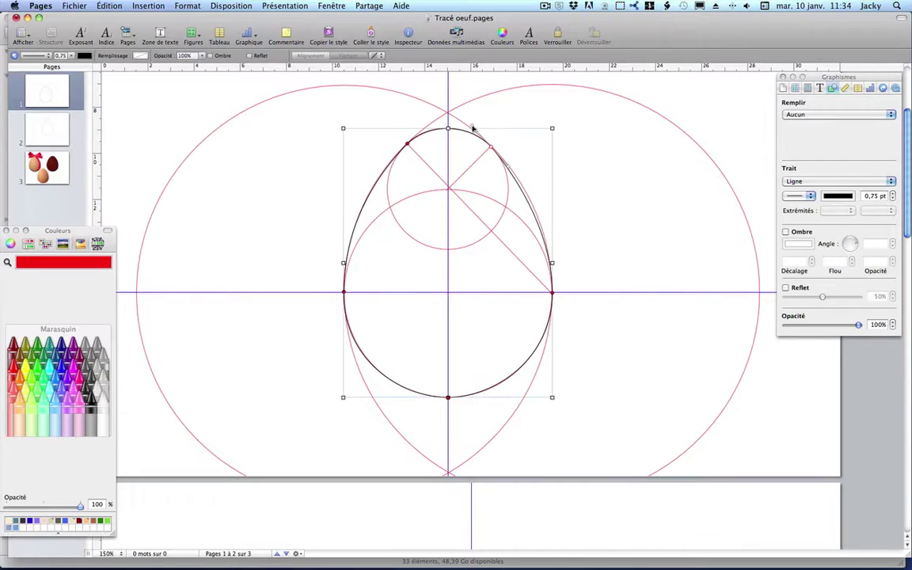
pyautogui.click(510, 168)
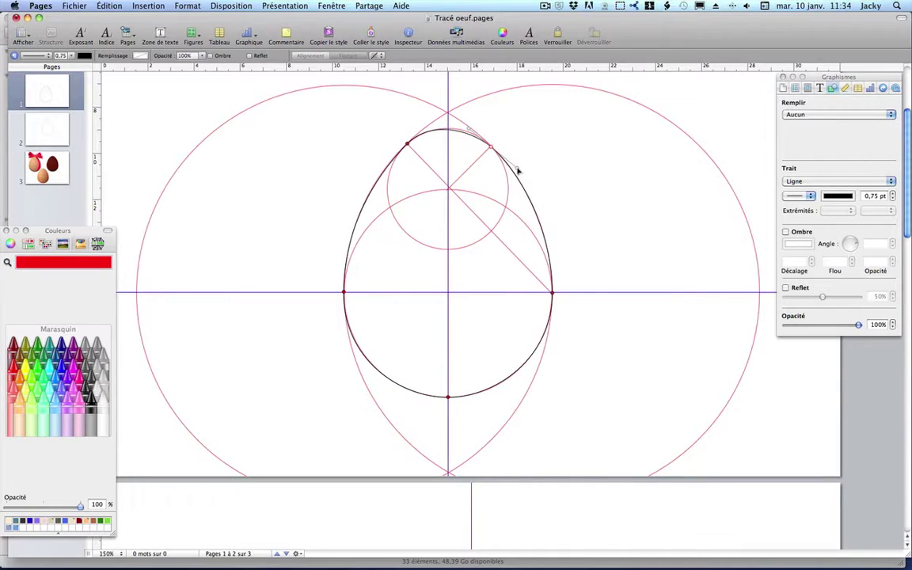
pyautogui.click(491, 147)
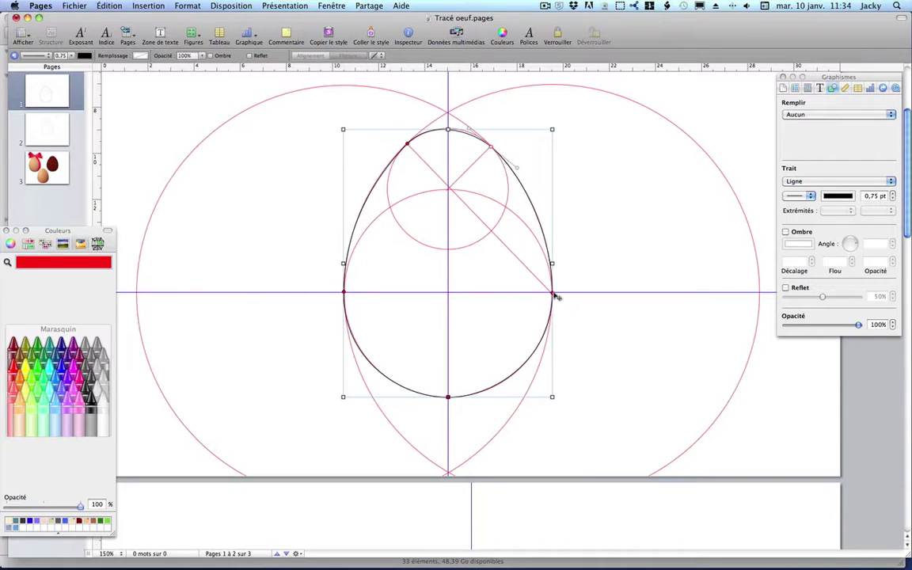
# Adjust the upper handle of the outline's right point and the top handle of the point at the right diagonal's upper end to fit the circles
pyautogui.keyDown('shift'); pyautogui.click(552, 229); pyautogui.keyUp('shift')
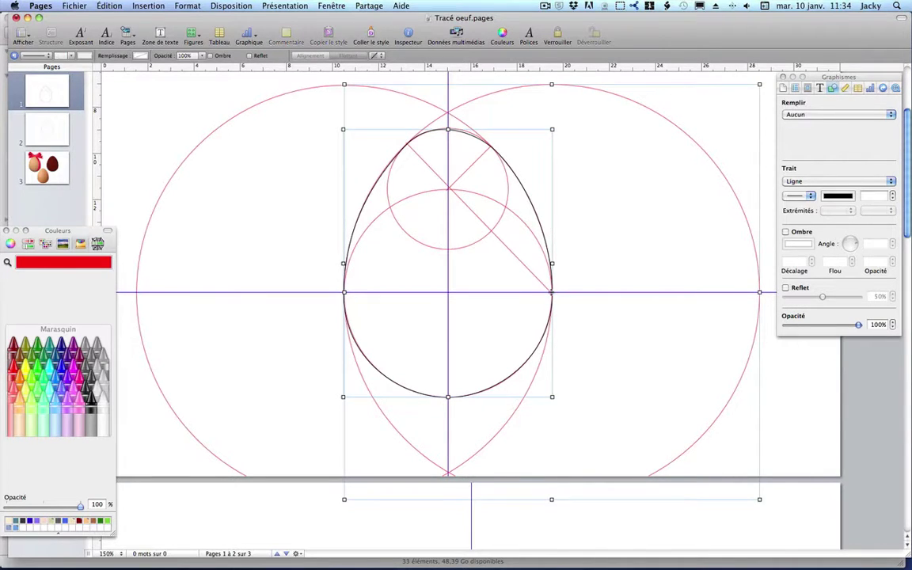
pyautogui.doubleClick(547, 327)
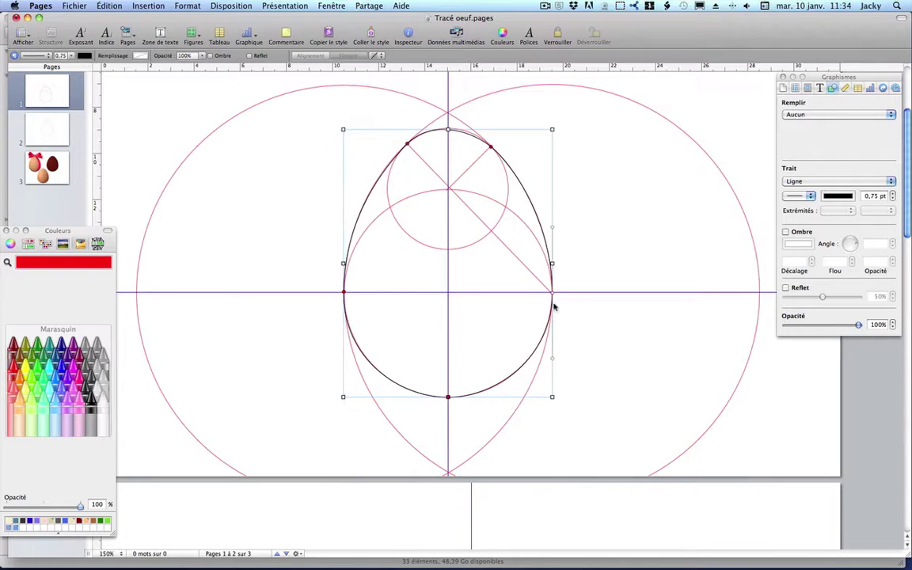
pyautogui.click(553, 229)
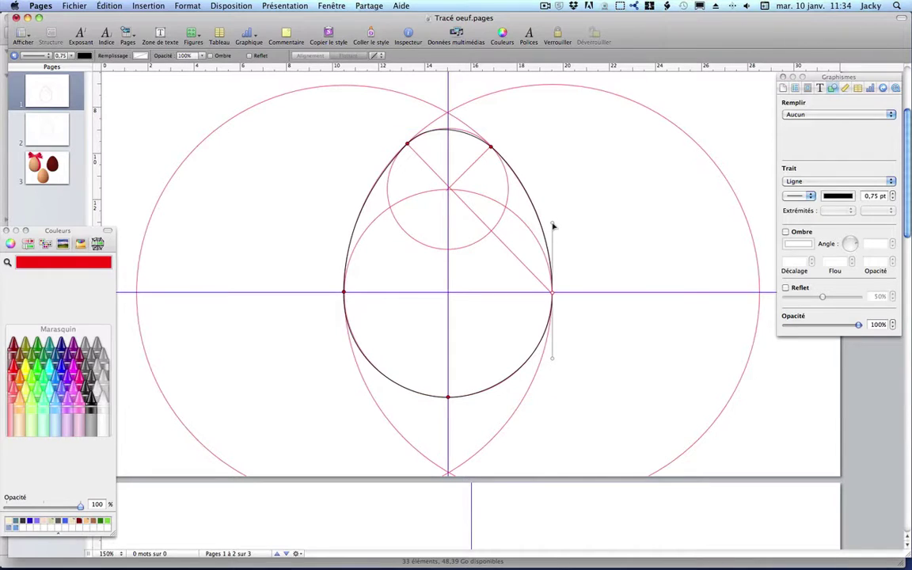
pyautogui.click(553, 227)
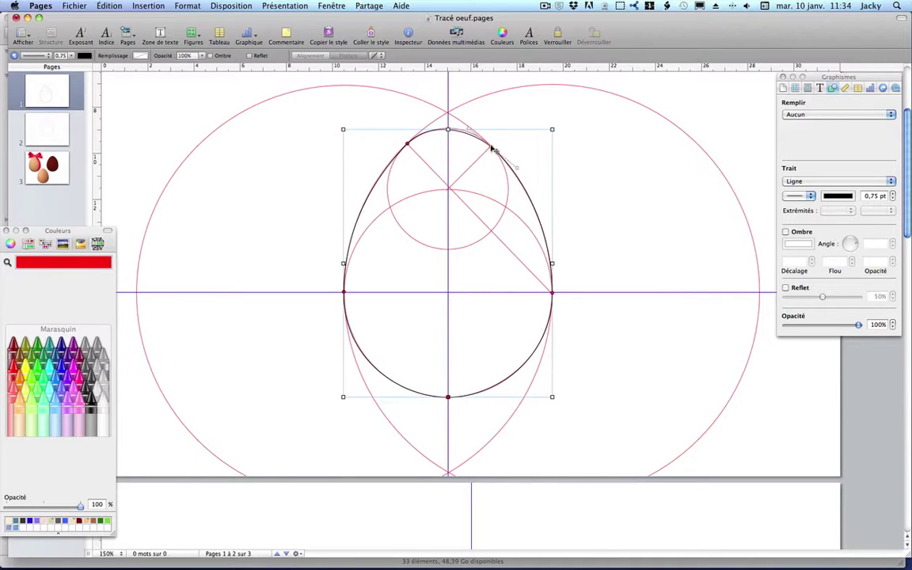
pyautogui.click(469, 128)
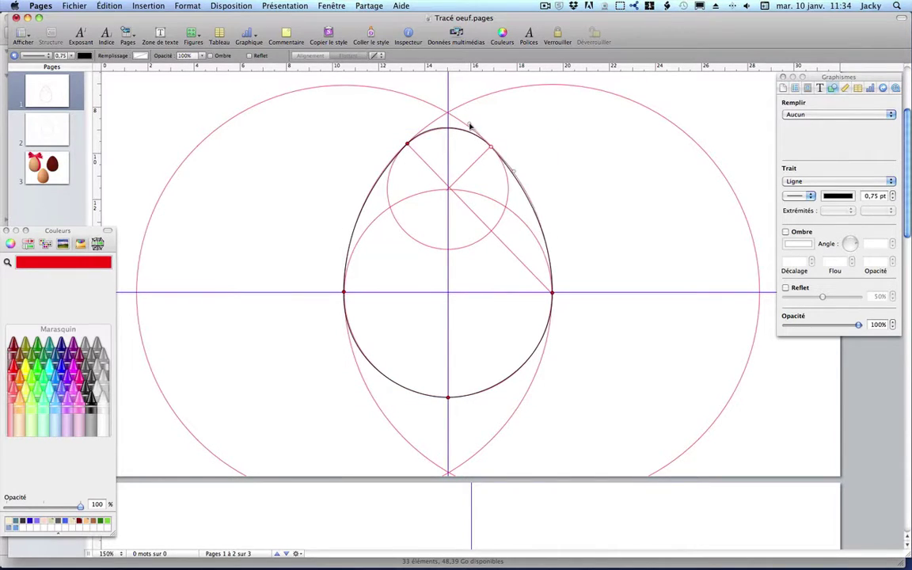
pyautogui.click(469, 129)
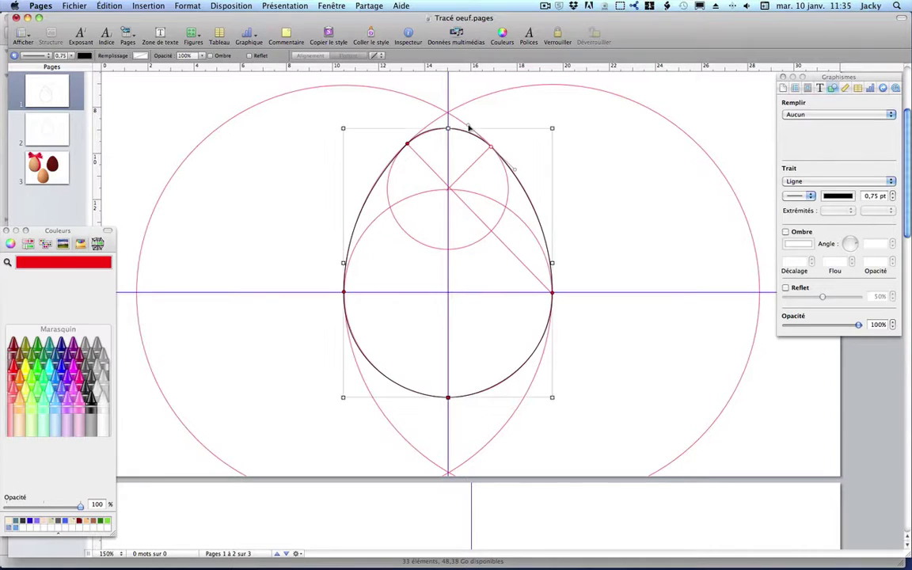
pyautogui.click(652, 199)
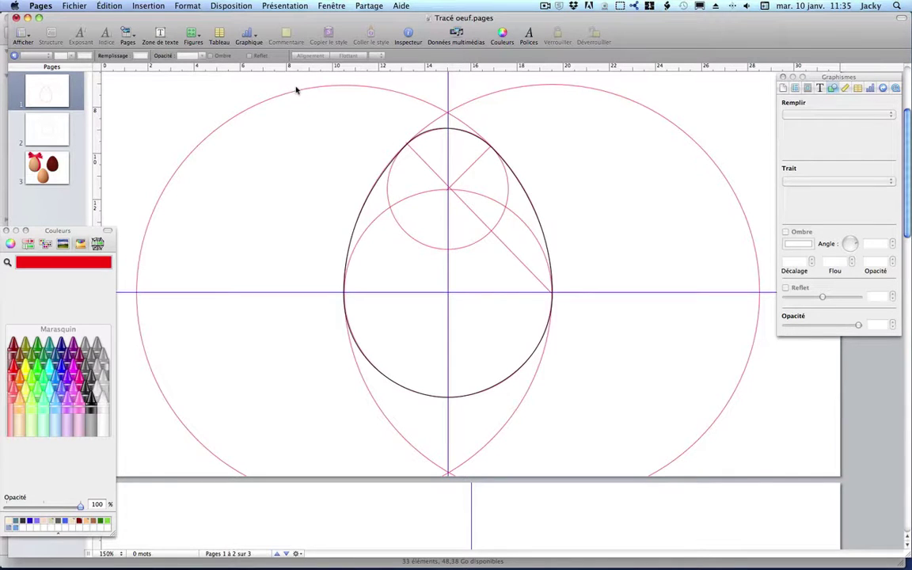
# Delete all the red construction circles and diagonal lines, keeping only the black egg outline
pyautogui.moveTo(298, 83)
pyautogui.mouseDown()
pyautogui.moveTo(719, 481)
pyautogui.moveTo(751, 446)
pyautogui.mouseUp()
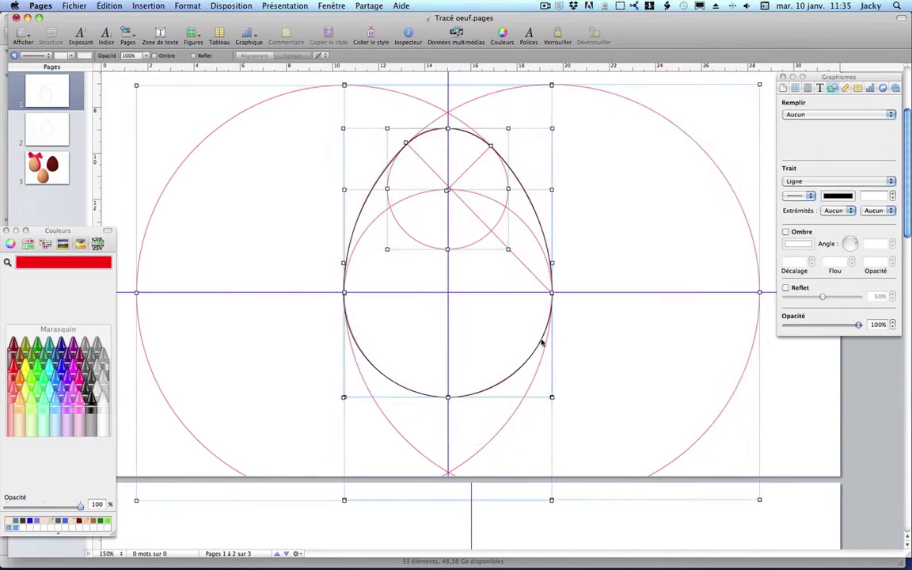
pyautogui.keyDown('super'); pyautogui.click(536, 354); pyautogui.keyUp('super')
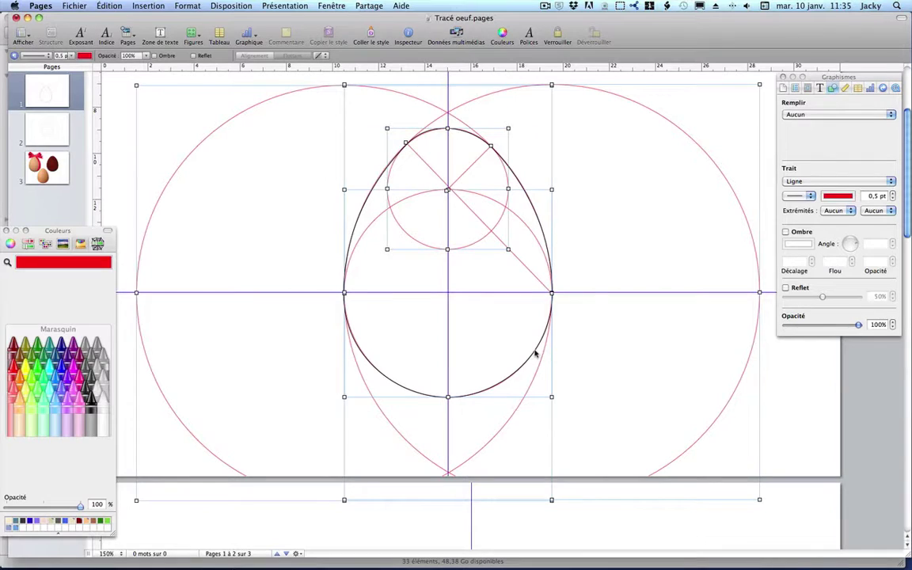
pyautogui.press('BackSpace')
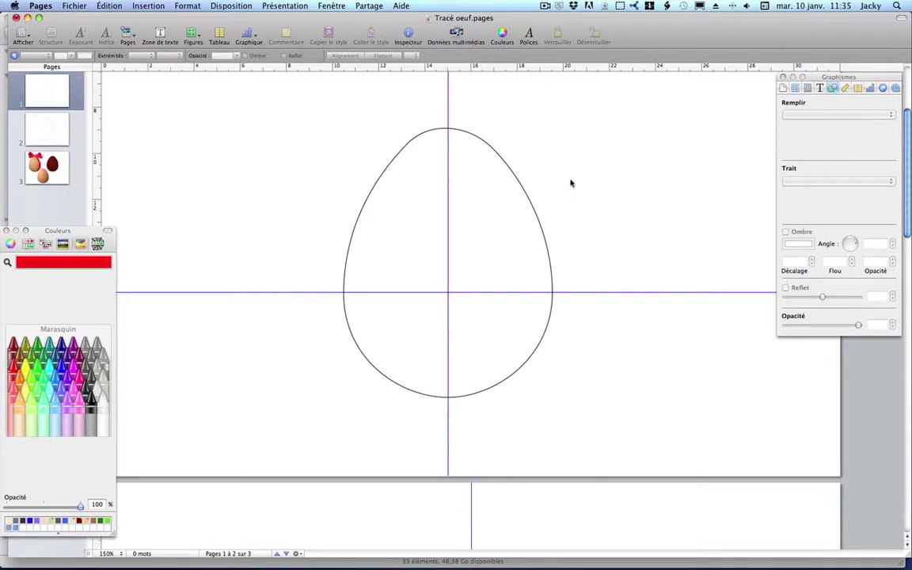
# Fill the egg with an advanced gradient (Remplissage dégradé avancé) from pale beige-yellow to light orange at a 309° angle
pyautogui.click(545, 239)
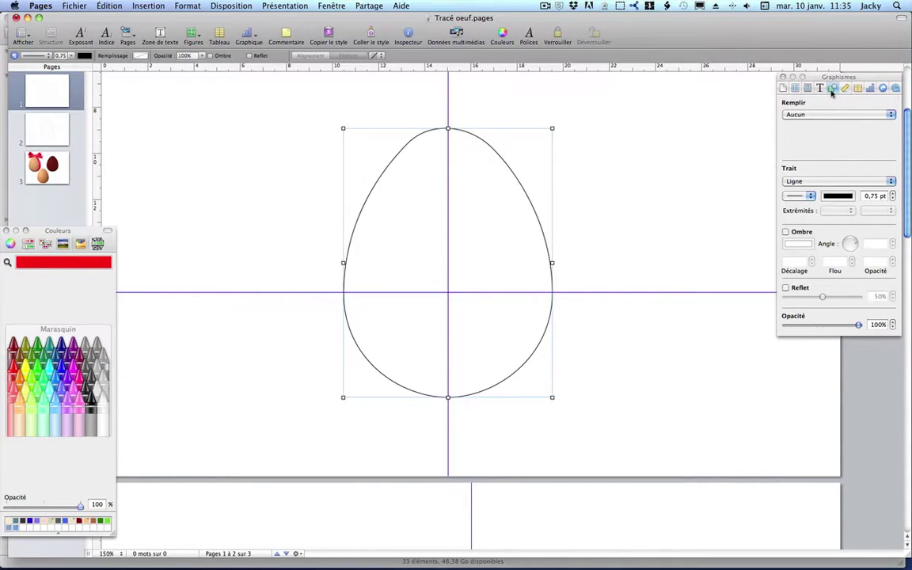
pyautogui.click(824, 115)
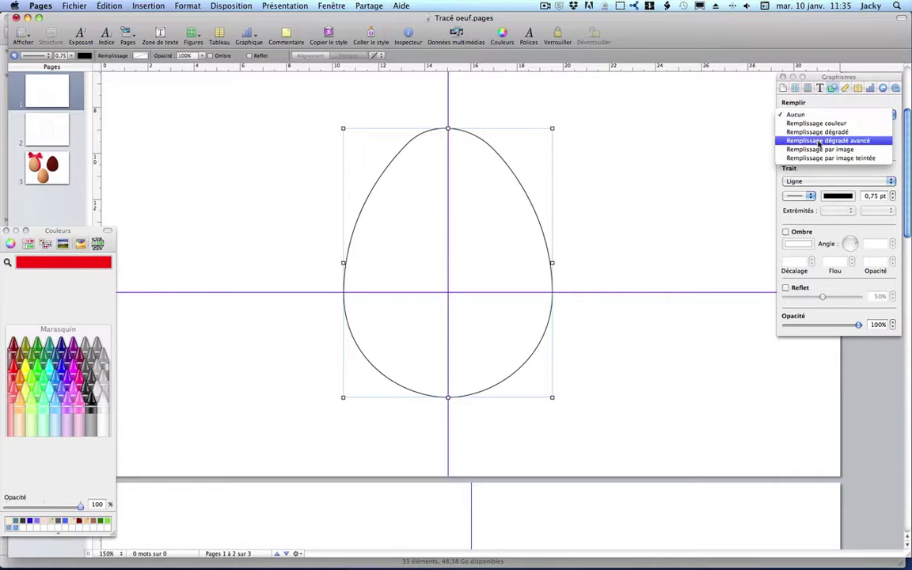
pyautogui.click(820, 141)
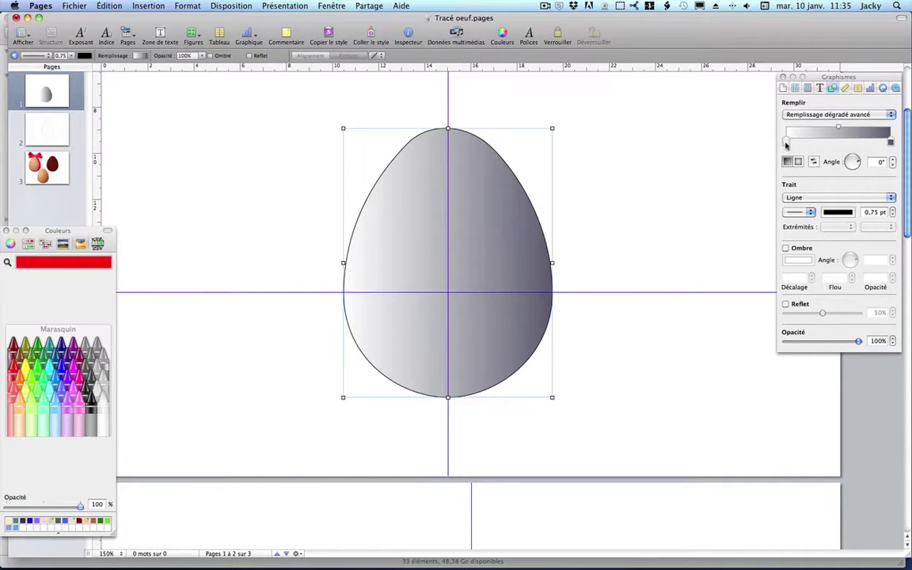
pyautogui.click(787, 142)
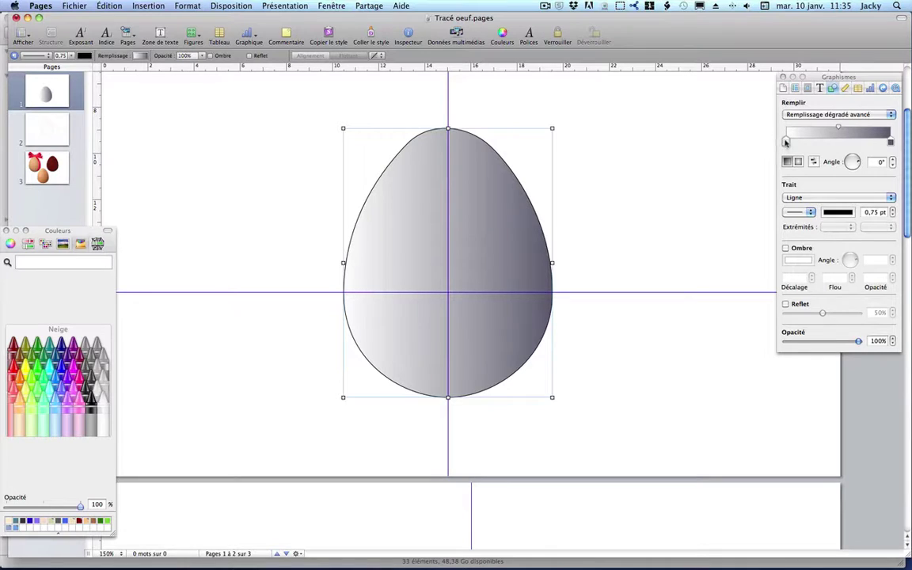
pyautogui.click(72, 521)
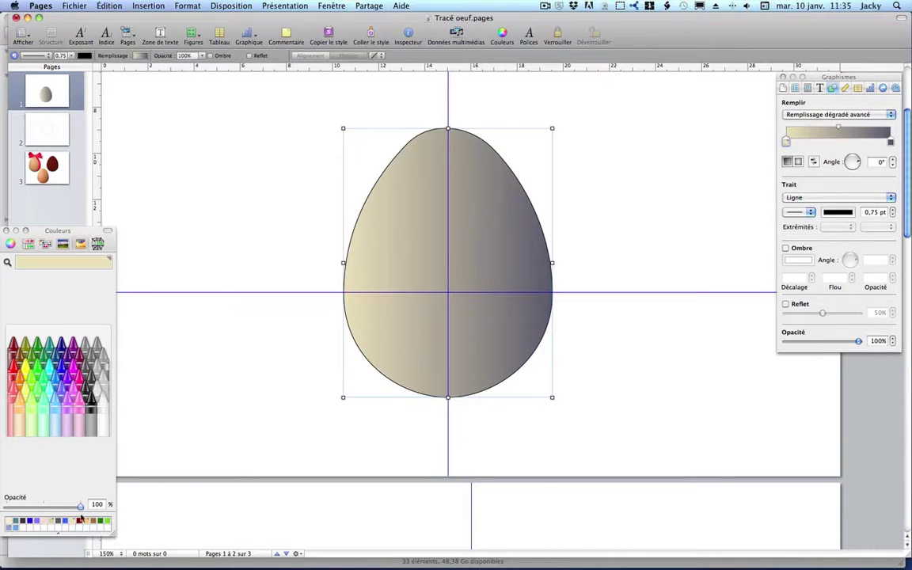
pyautogui.click(892, 143)
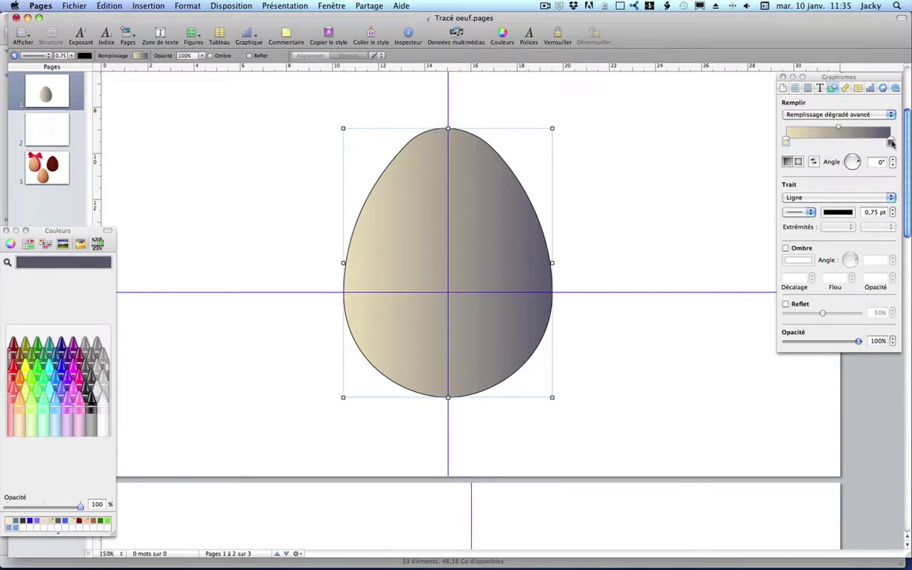
pyautogui.click(87, 522)
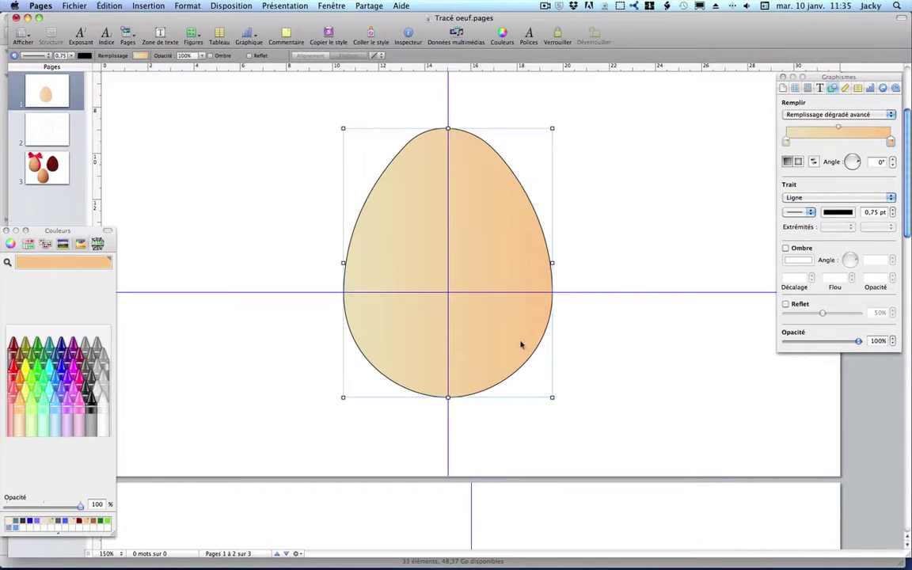
pyautogui.moveTo(844, 160); pyautogui.dragTo(853, 166)
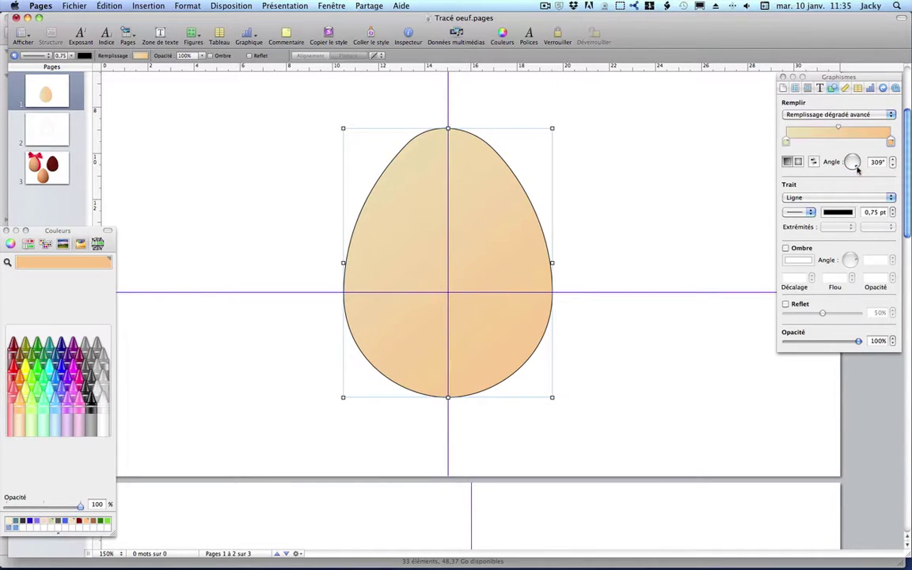
# Give the egg a shadow and set its stroke to Aucun
pyautogui.click(786, 249)
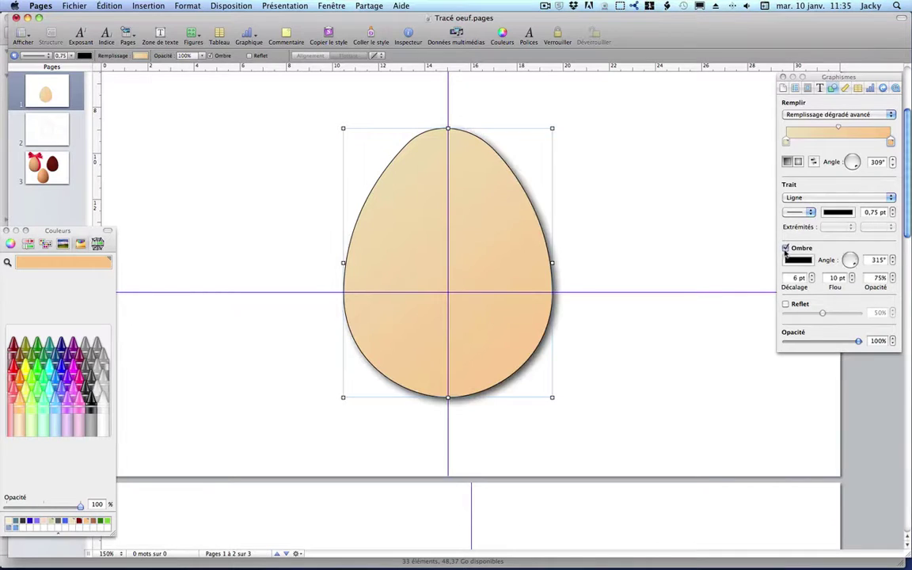
pyautogui.click(834, 198)
pyautogui.click(816, 189)
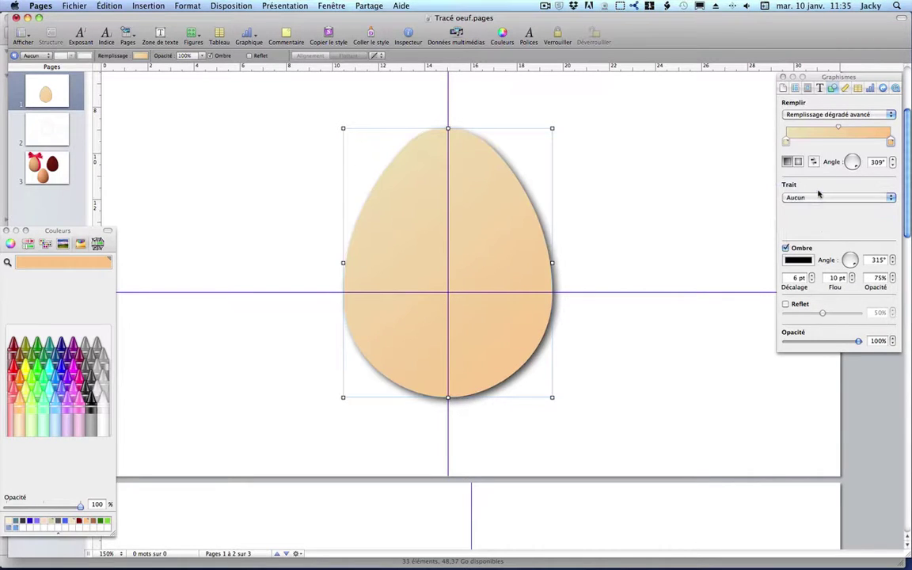
pyautogui.click(693, 187)
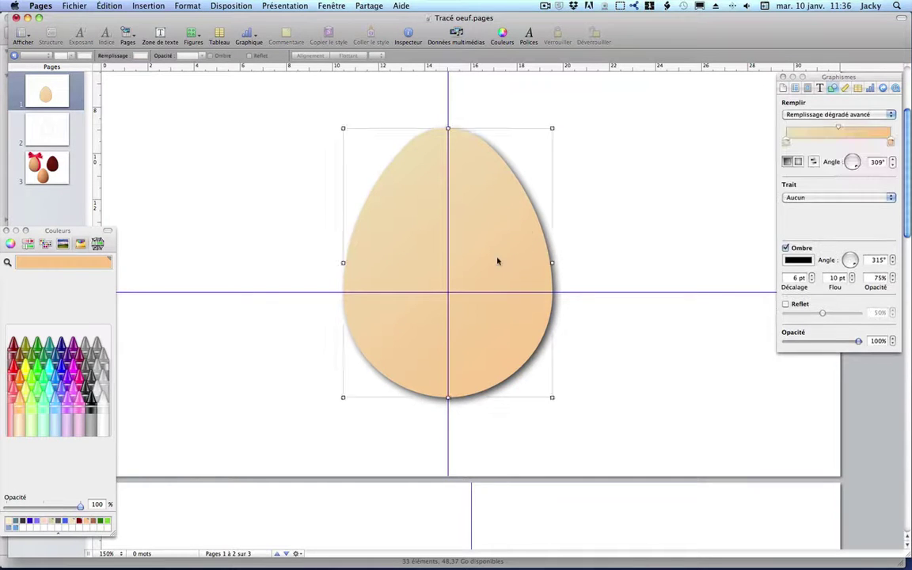
# Move the egg to the left half of page 1 and place a copy of it in the right half
pyautogui.moveTo(497, 259); pyautogui.dragTo(331, 254)
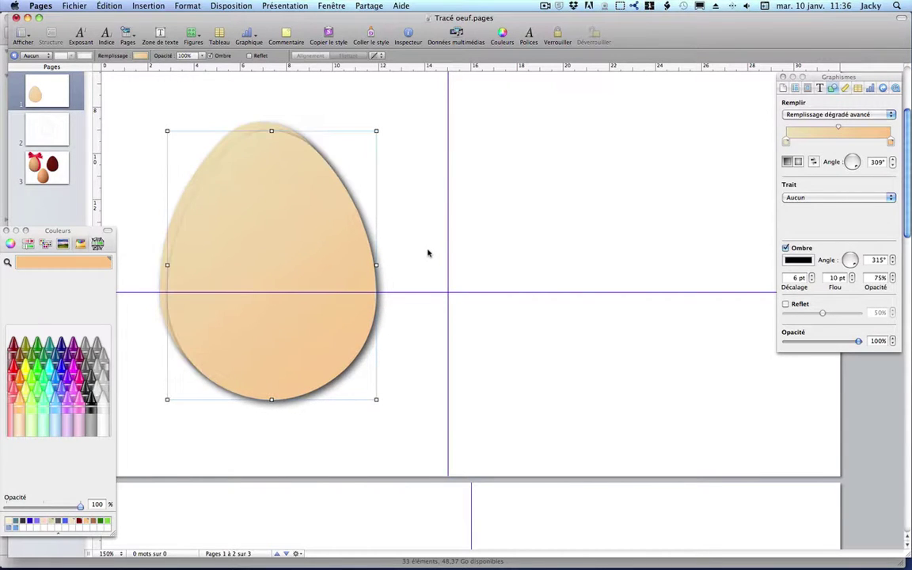
pyautogui.moveTo(263, 273); pyautogui.dragTo(581, 283)
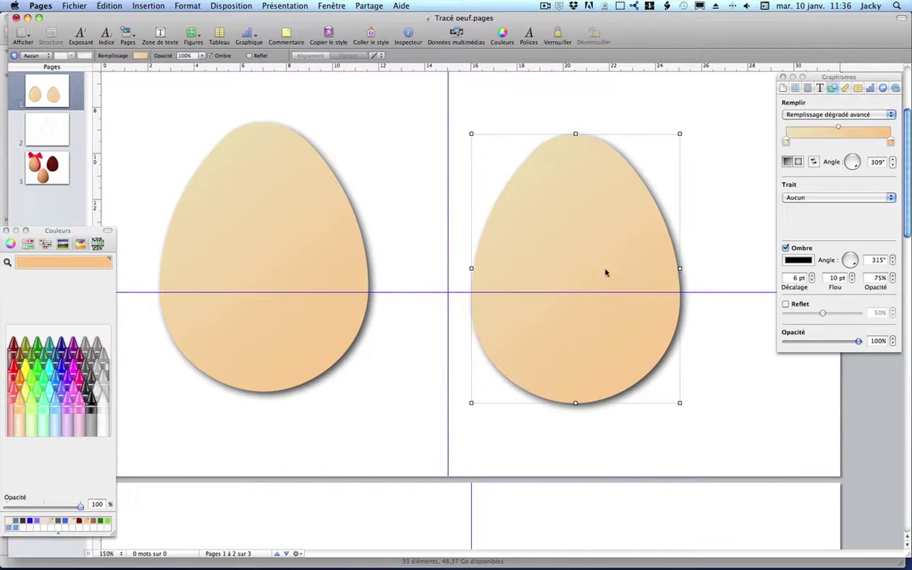
pyautogui.click(725, 208)
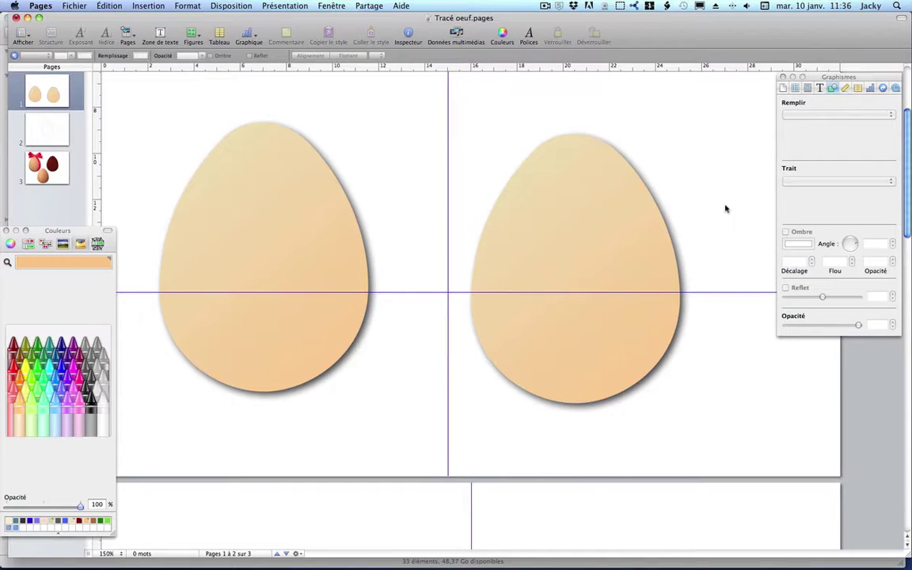
# Fill the right-hand egg with the image oeuf-texture.png, with the image scaling set to Remplir
pyautogui.click(578, 256)
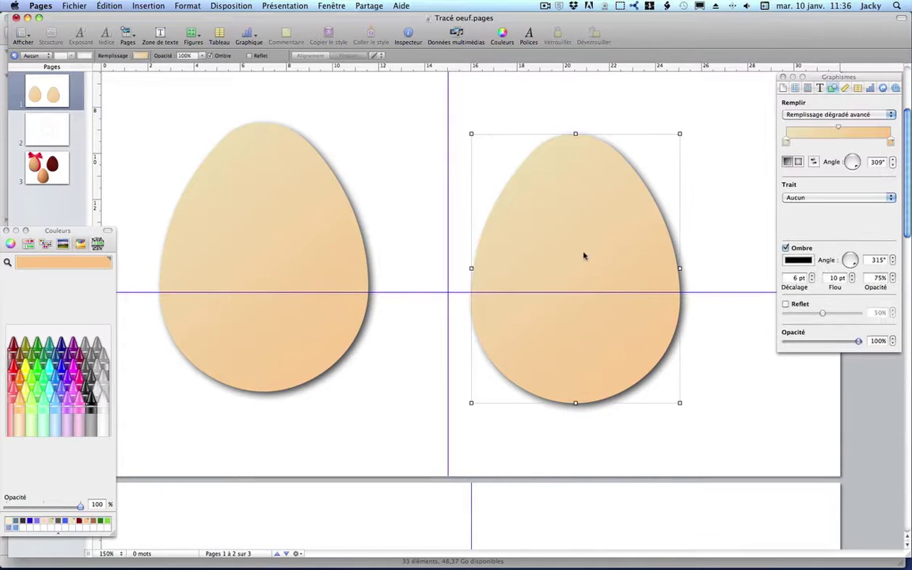
pyautogui.click(798, 115)
pyautogui.click(814, 124)
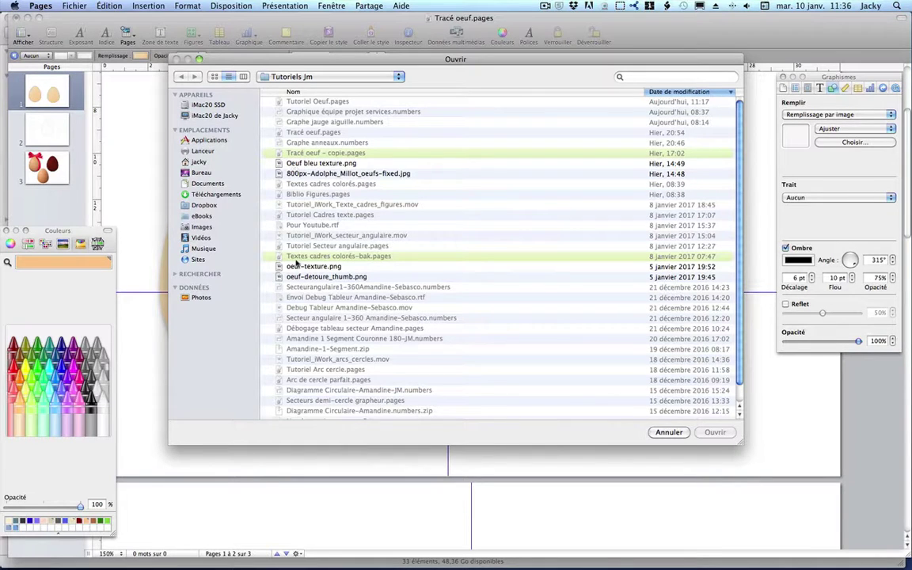
pyautogui.click(299, 267)
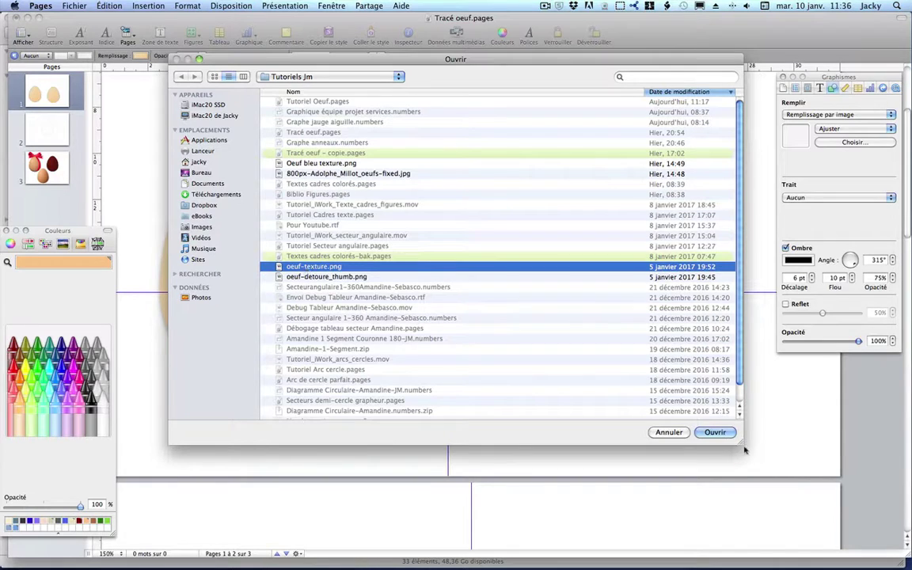
pyautogui.click(714, 432)
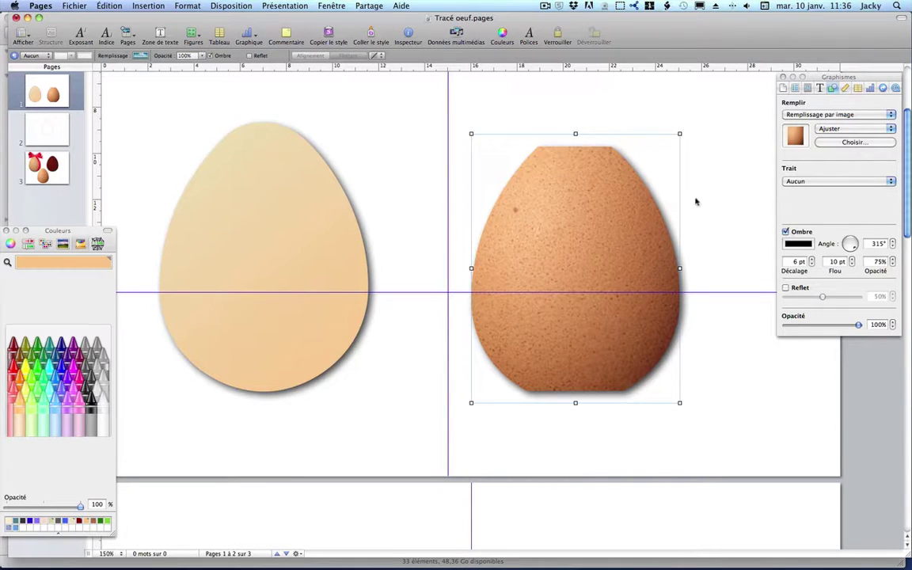
pyautogui.click(830, 128)
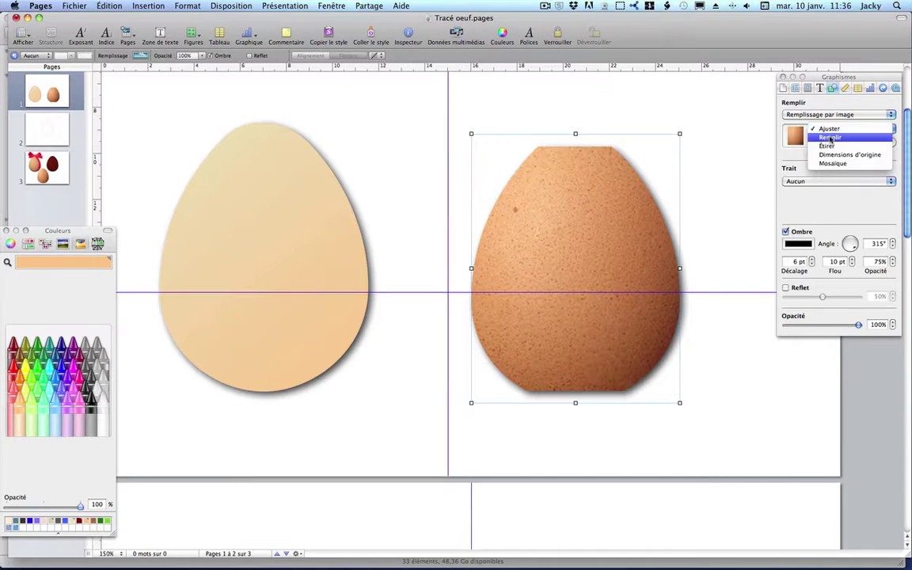
pyautogui.click(831, 136)
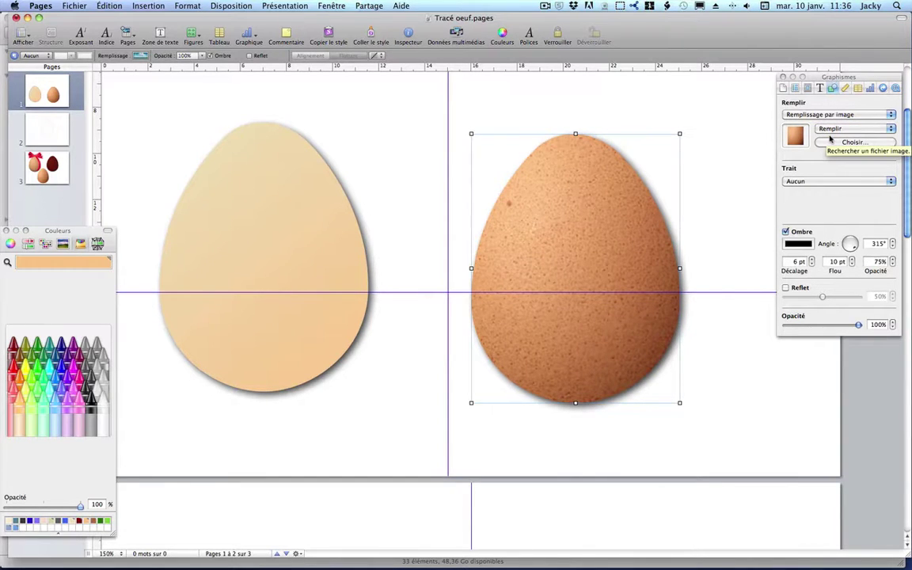
pyautogui.click(723, 175)
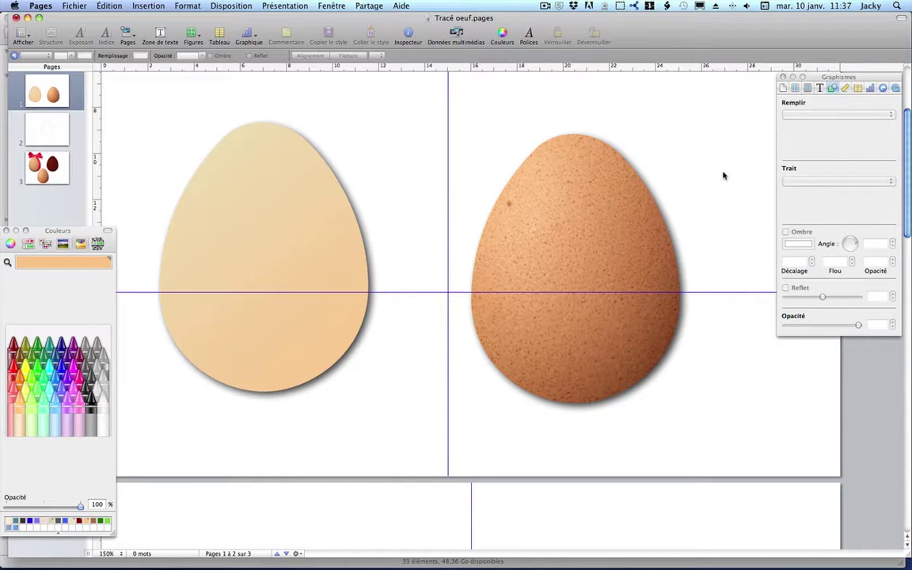
# Shrink the textured egg slightly, lowering its top edge and bringing in its right edge
pyautogui.click(597, 203)
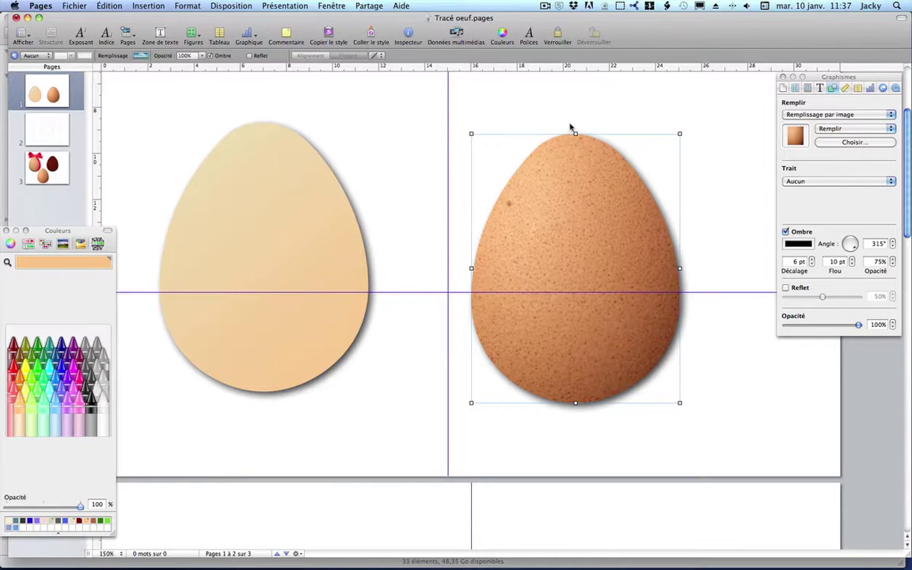
pyautogui.moveTo(576, 134)
pyautogui.mouseDown()
pyautogui.moveTo(574, 108)
pyautogui.moveTo(575, 140)
pyautogui.mouseUp()
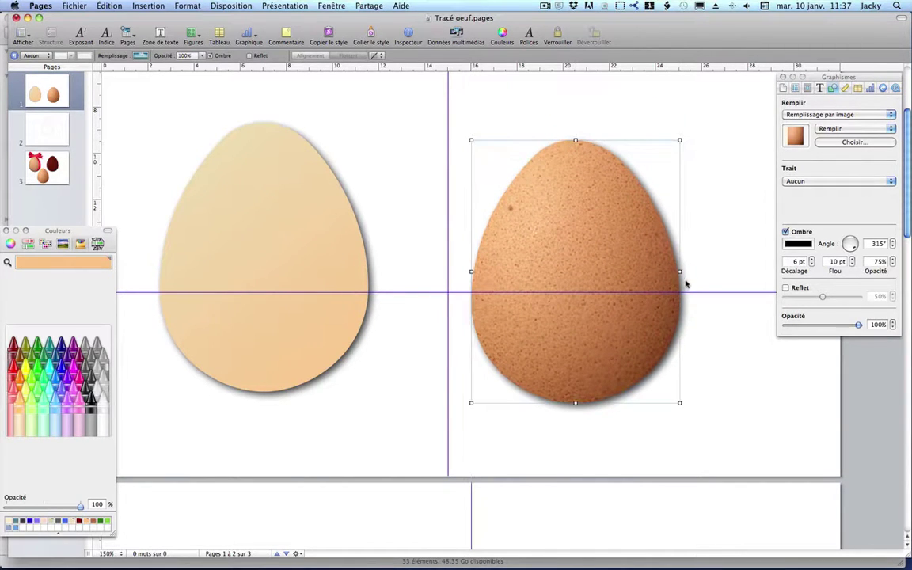
pyautogui.moveTo(680, 272)
pyautogui.mouseDown()
pyautogui.moveTo(641, 272)
pyautogui.moveTo(670, 271)
pyautogui.mouseUp()
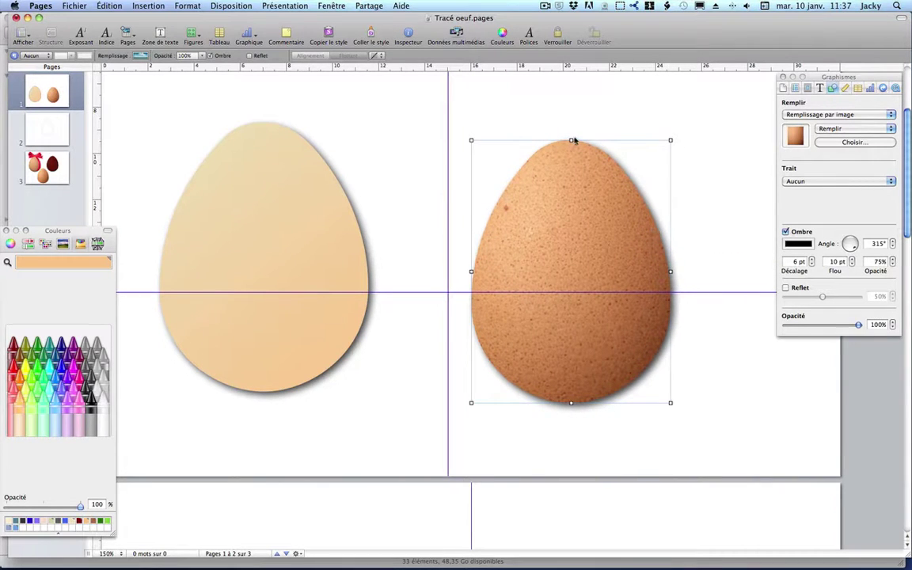
pyautogui.moveTo(571, 141); pyautogui.dragTo(571, 151)
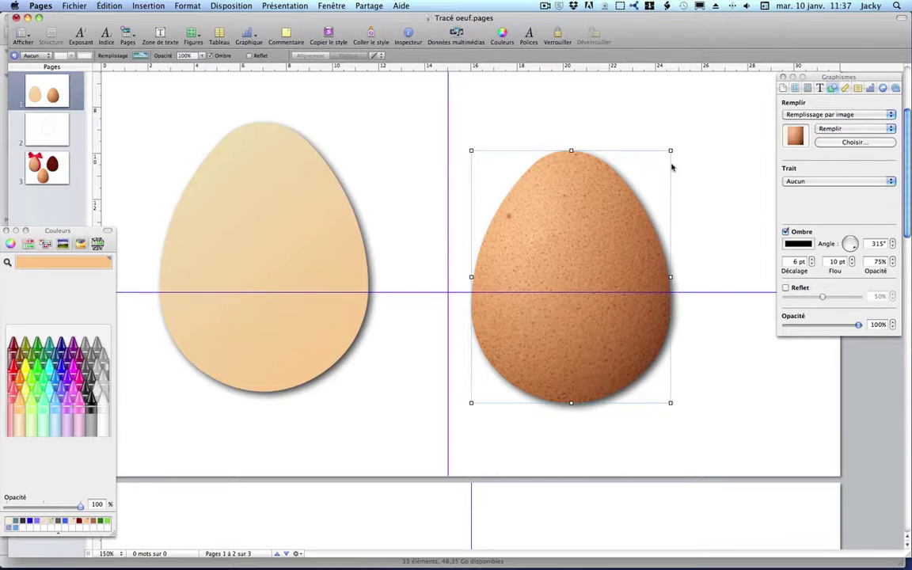
# Delete the textured egg and the gradient-filled egg from page 1
pyautogui.moveTo(577, 271)
pyautogui.mouseDown()
pyautogui.moveTo(578, 257)
pyautogui.moveTo(577, 266)
pyautogui.mouseUp()
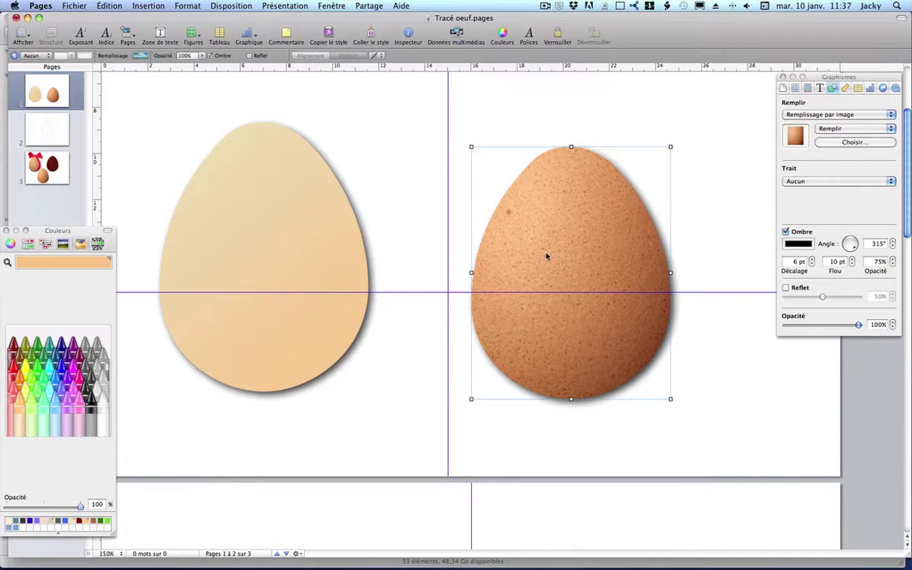
pyautogui.moveTo(544, 255); pyautogui.dragTo(670, 252)
pyautogui.press('Delete')
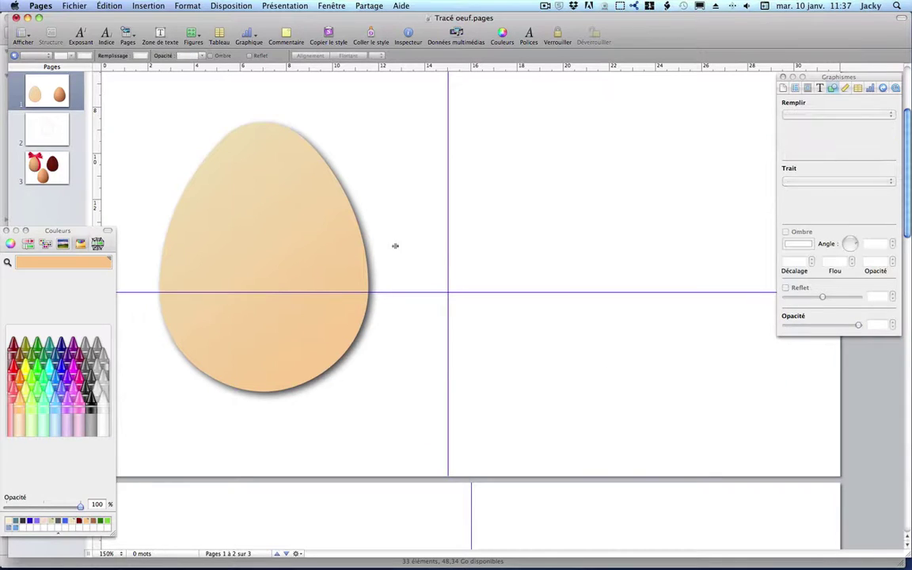
pyautogui.click(300, 252)
pyautogui.press('Delete')
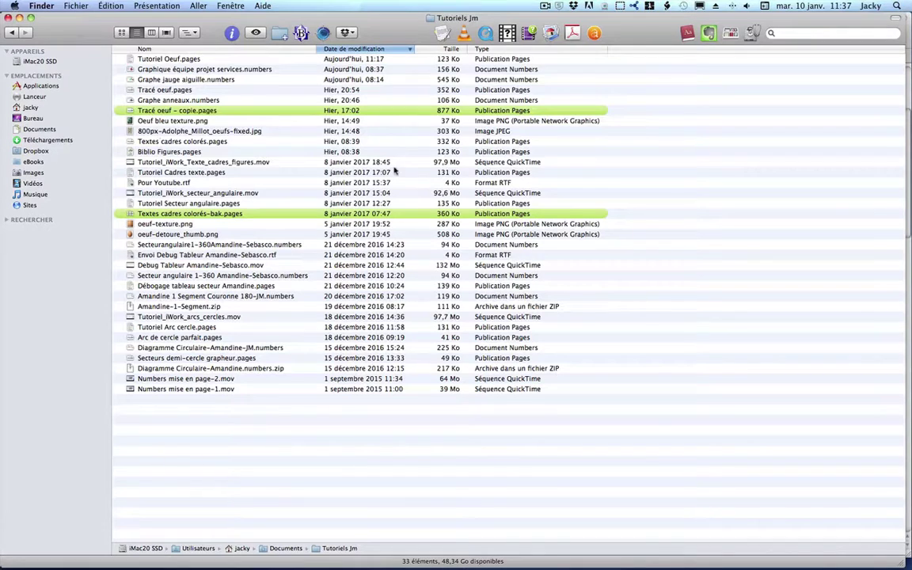
# Place the image 800px-Adolphe_Millot_oeufs-fixed.jpg from the Tutoriels Jm folder in Finder onto page 1 of Tracé oeuf.pages
pyautogui.click(156, 133)
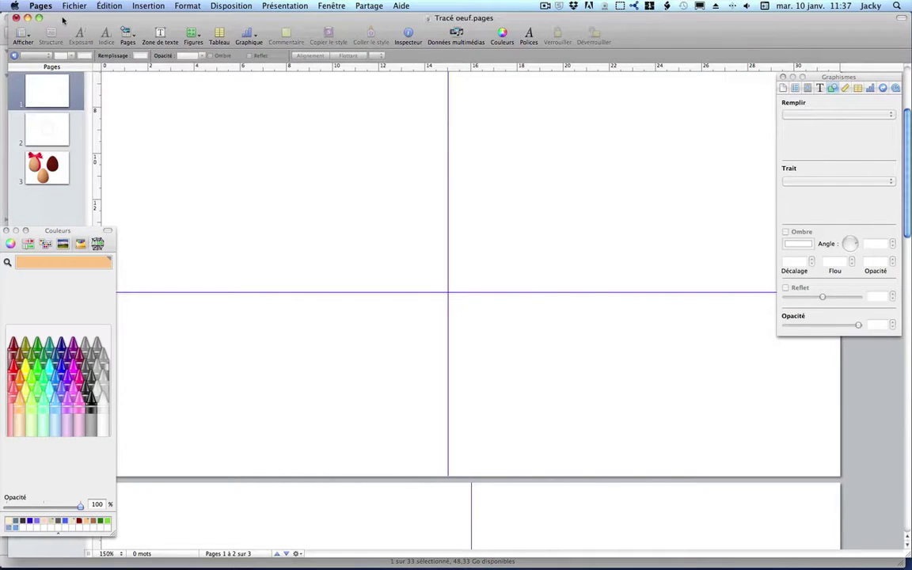
pyautogui.press('Escape')
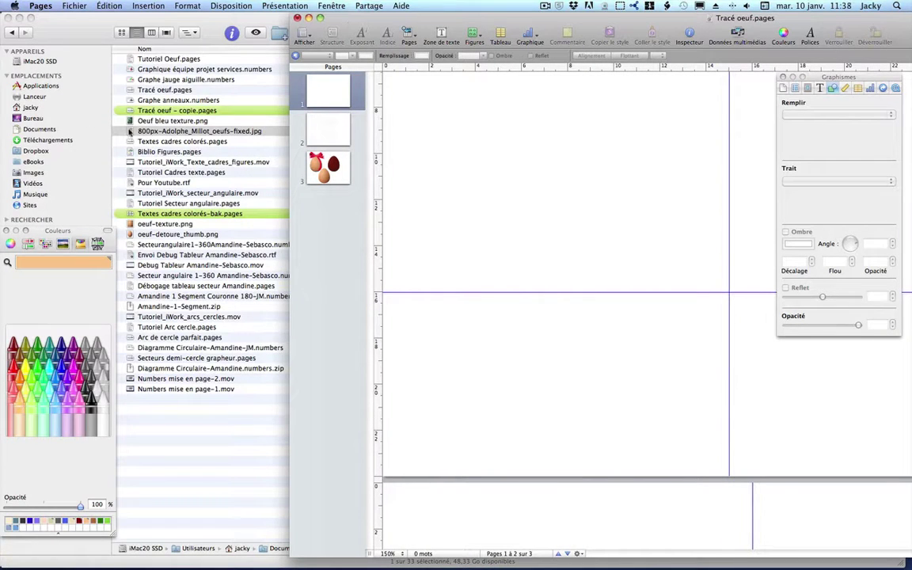
pyautogui.moveTo(118, 130); pyautogui.dragTo(546, 207)
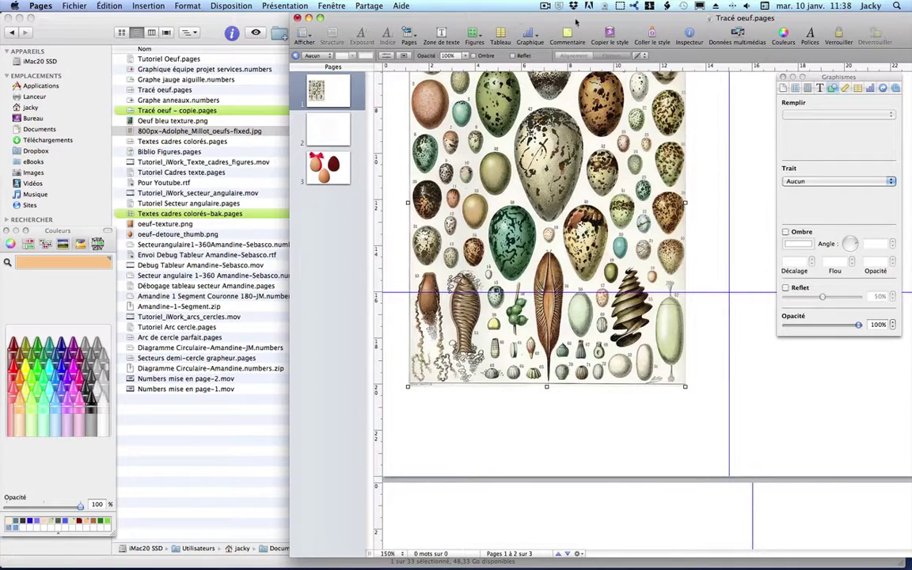
pyautogui.moveTo(527, 20); pyautogui.dragTo(302, 7)
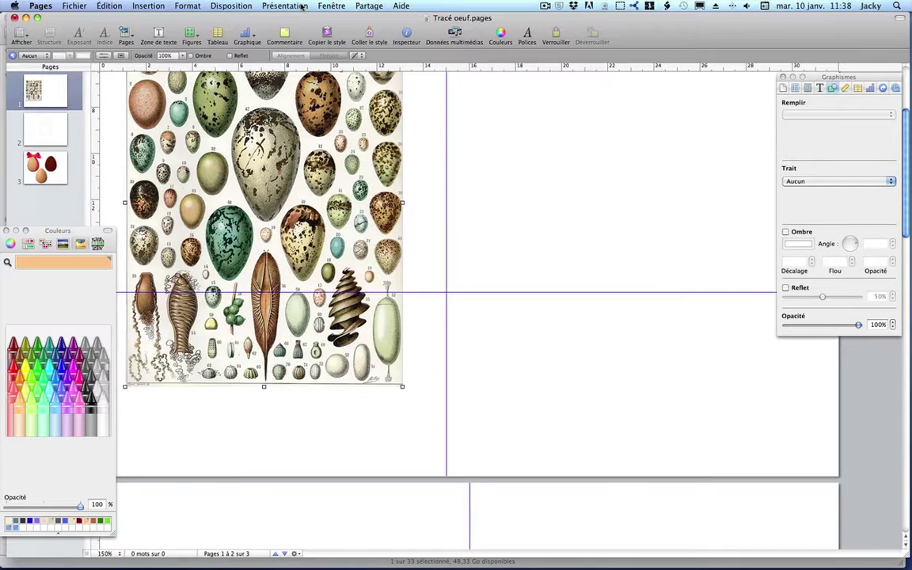
# Centre and enlarge the egg plate image across most of page 1's width, and reduce its opacity to 56%
pyautogui.moveTo(232, 140); pyautogui.dragTo(414, 239)
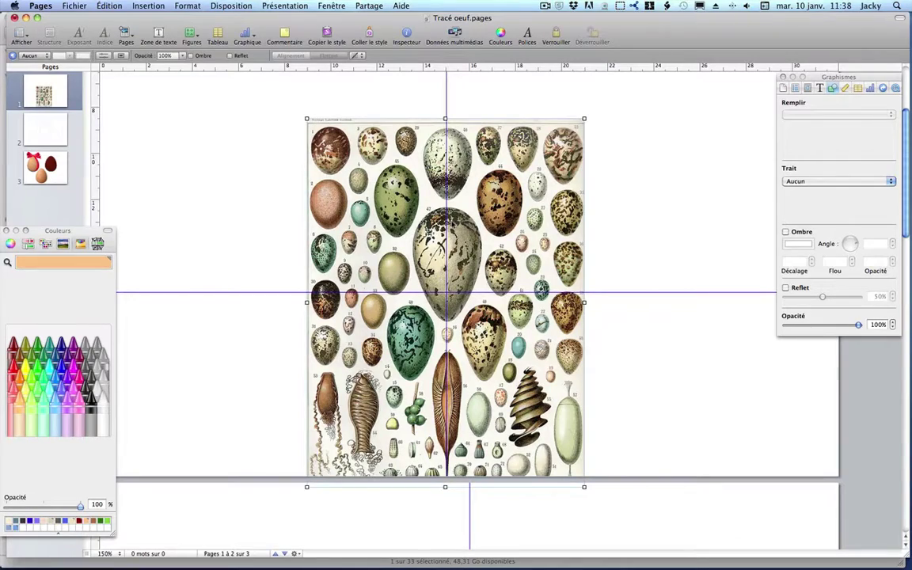
pyautogui.moveTo(585, 118); pyautogui.dragTo(776, 32)
pyautogui.moveTo(640, 231); pyautogui.dragTo(491, 319)
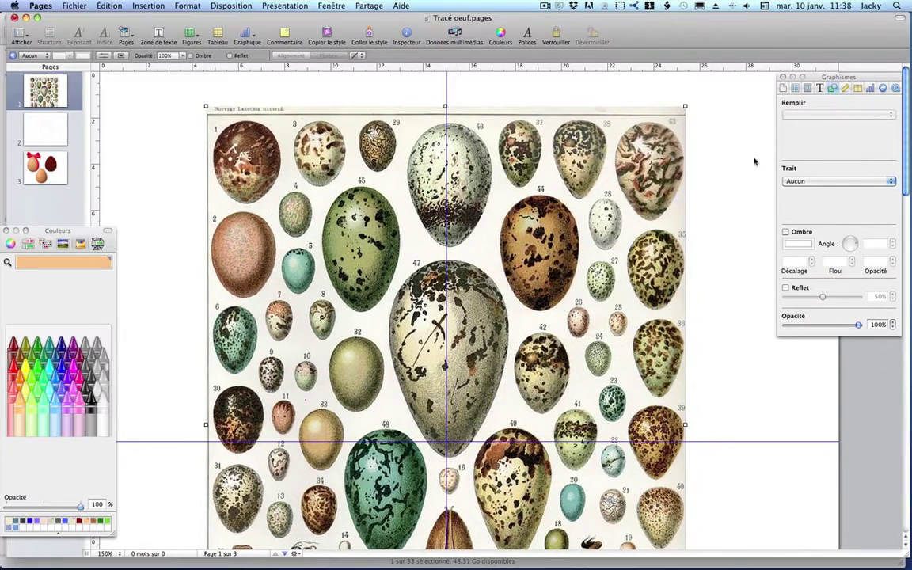
pyautogui.moveTo(686, 106); pyautogui.dragTo(745, 41)
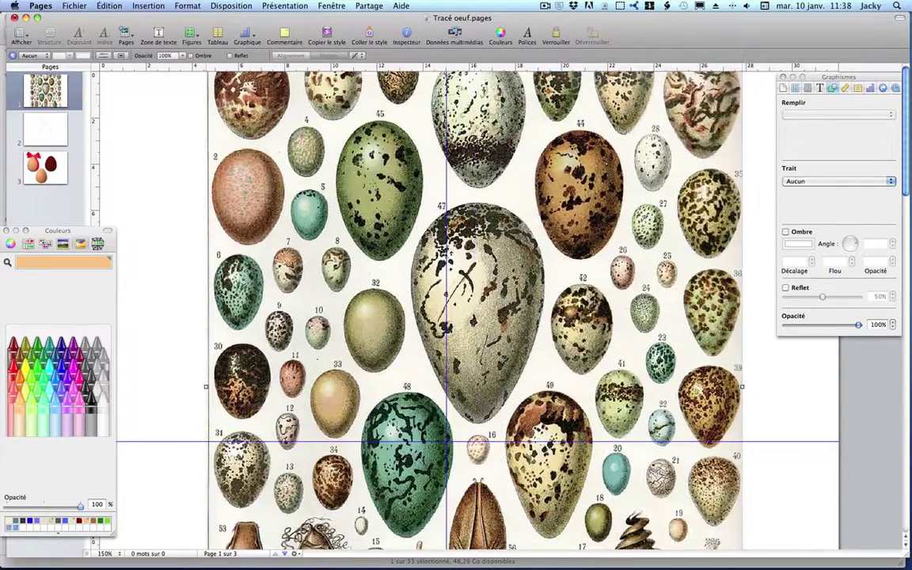
pyautogui.moveTo(598, 300); pyautogui.dragTo(569, 336)
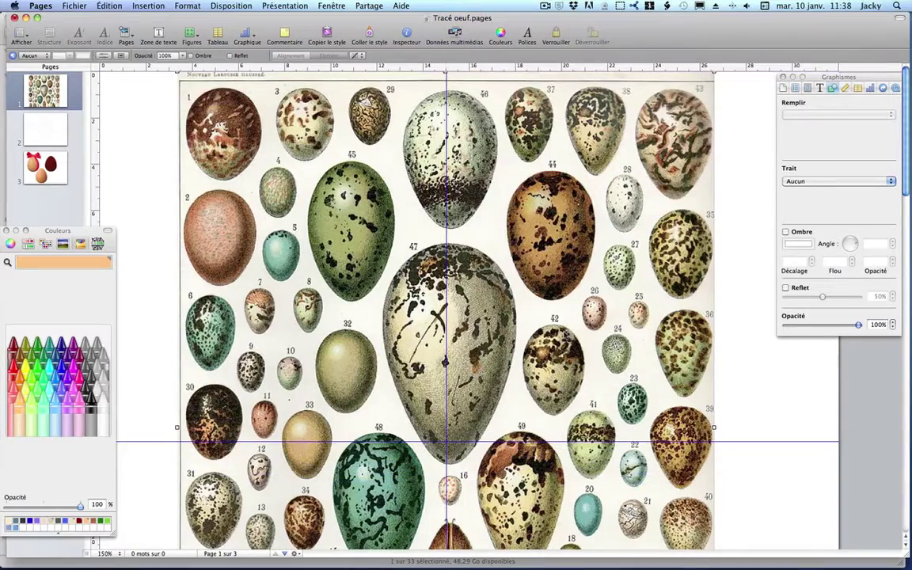
pyautogui.moveTo(858, 324); pyautogui.dragTo(826, 327)
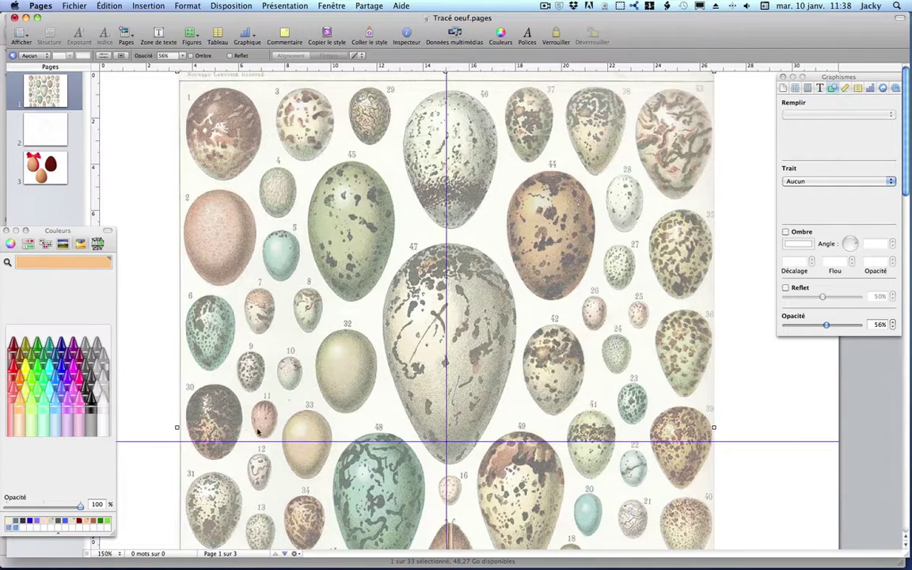
# Frame egg 47 with alignment guides at its top, bottom, left and right edges, plus its vertical axis and its widest level
pyautogui.moveTo(159, 442); pyautogui.dragTo(161, 464)
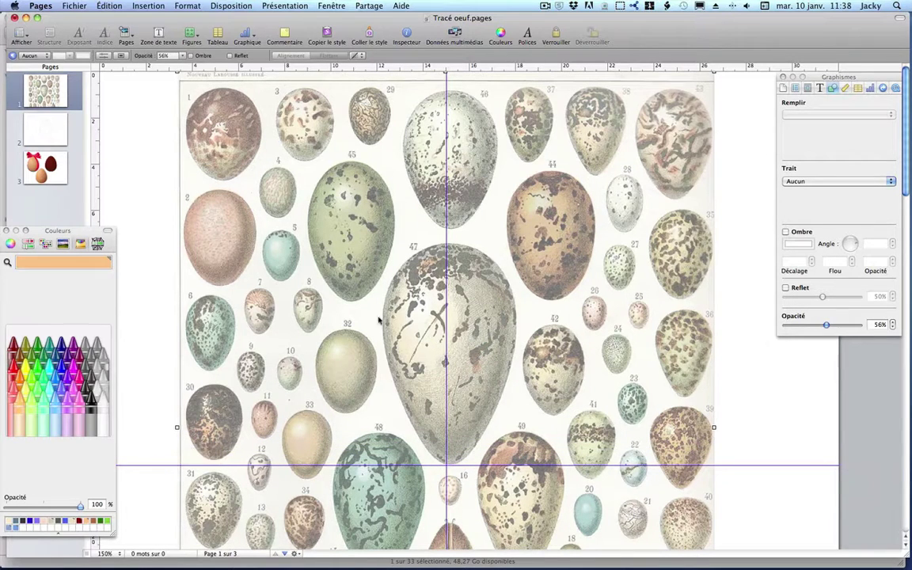
pyautogui.moveTo(446, 299); pyautogui.dragTo(450, 269)
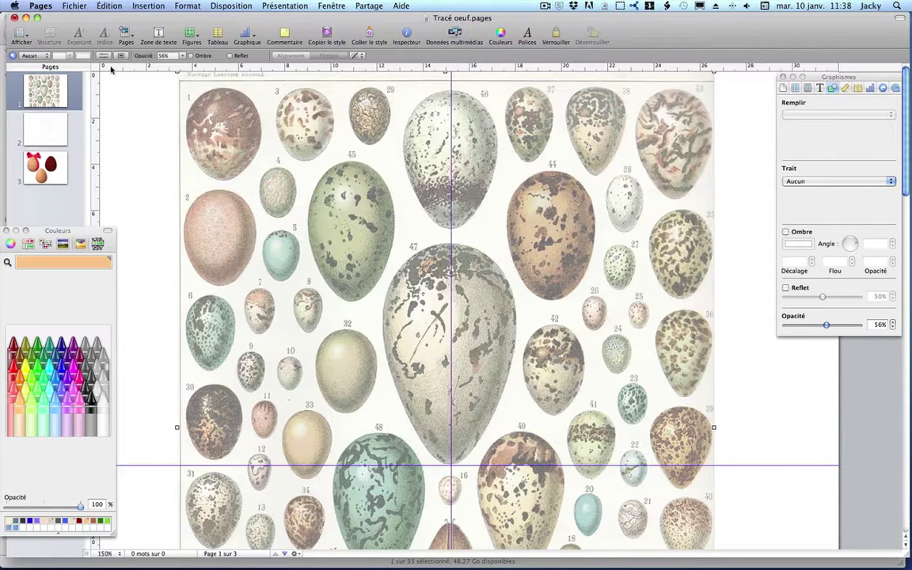
pyautogui.moveTo(113, 70); pyautogui.dragTo(113, 243)
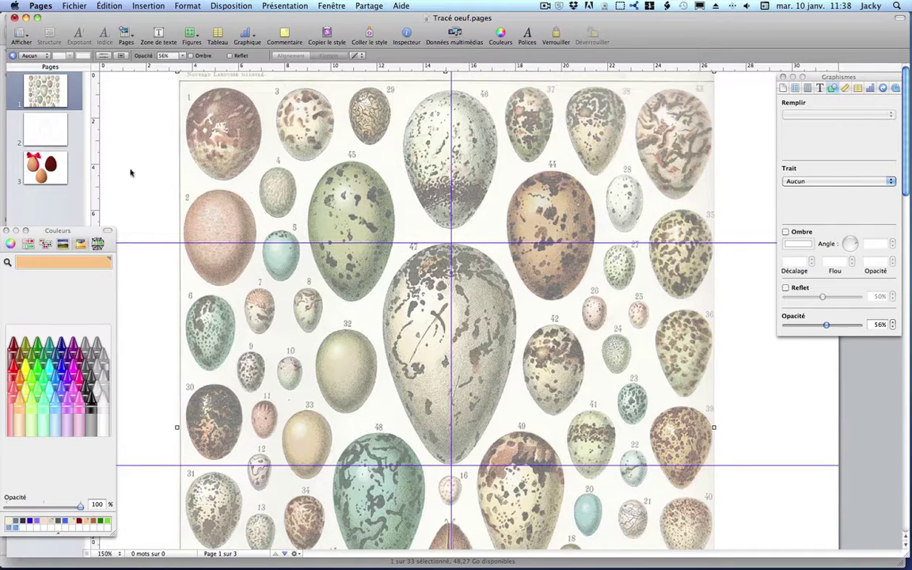
pyautogui.moveTo(95, 145); pyautogui.dragTo(382, 179)
pyautogui.moveTo(92, 144); pyautogui.dragTo(517, 224)
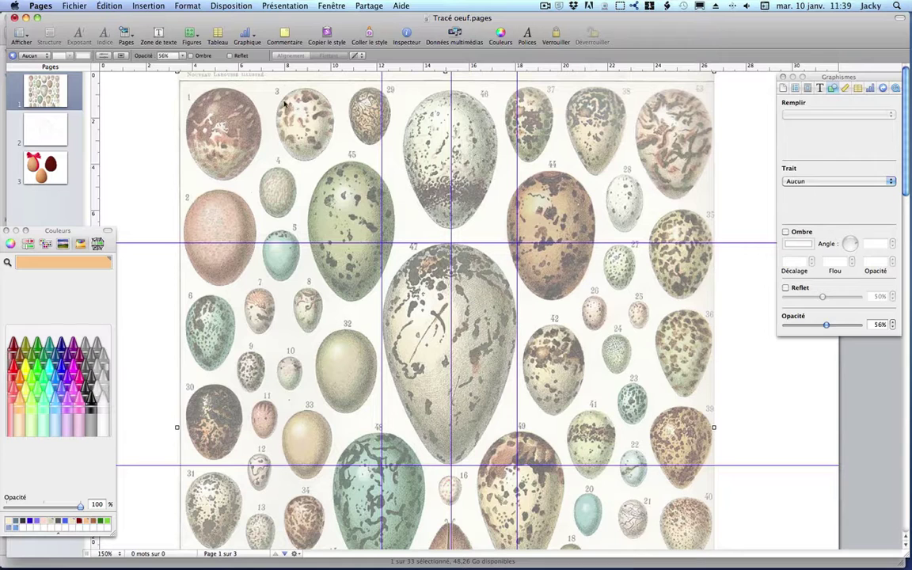
pyautogui.moveTo(115, 67); pyautogui.dragTo(114, 323)
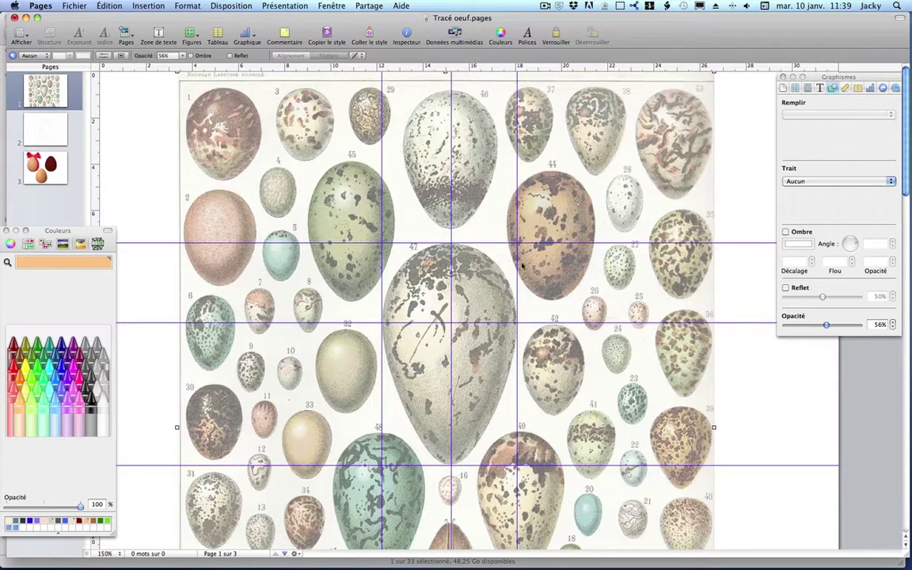
# Trace egg 47 with a closed freeform curve, placing curved points at its top, left side, bottom and right side on the guides
pyautogui.click(124, 101)
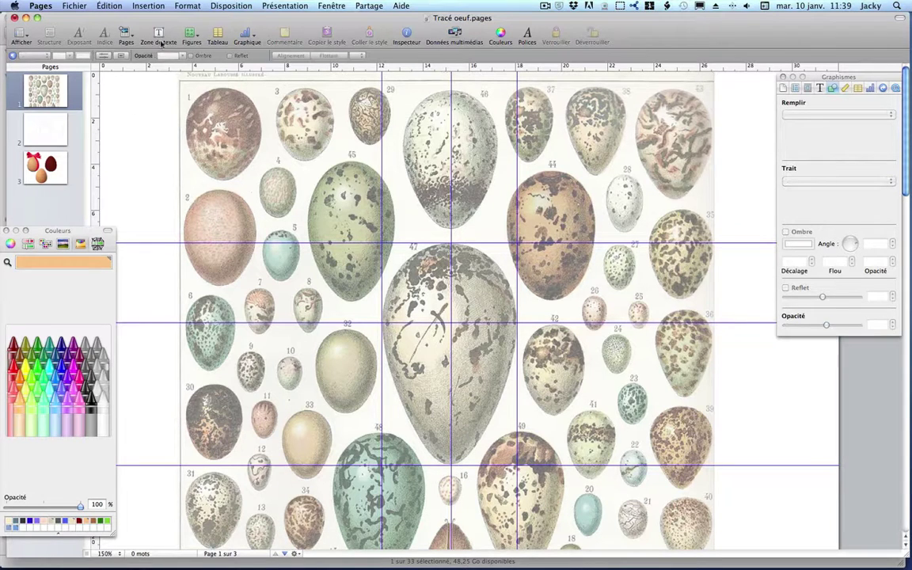
pyautogui.click(190, 34)
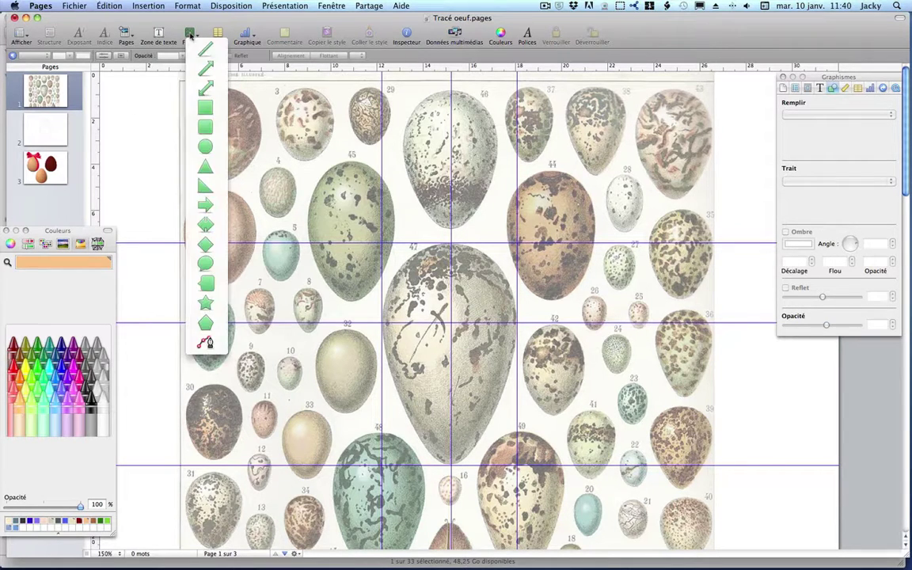
pyautogui.click(207, 342)
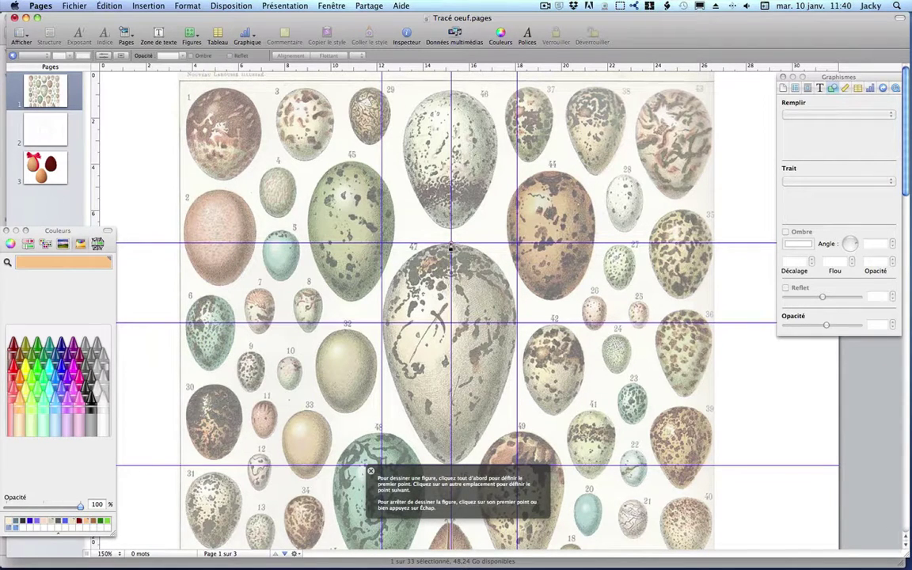
pyautogui.moveTo(451, 248); pyautogui.dragTo(412, 247)
pyautogui.click(382, 327)
pyautogui.moveTo(382, 326); pyautogui.dragTo(379, 368)
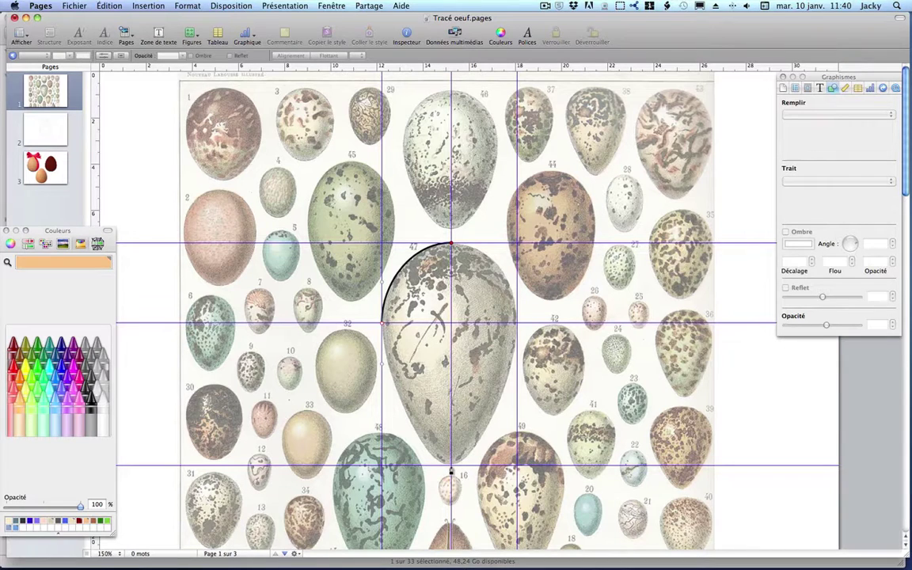
pyautogui.click(451, 468)
pyautogui.moveTo(453, 470); pyautogui.dragTo(483, 470)
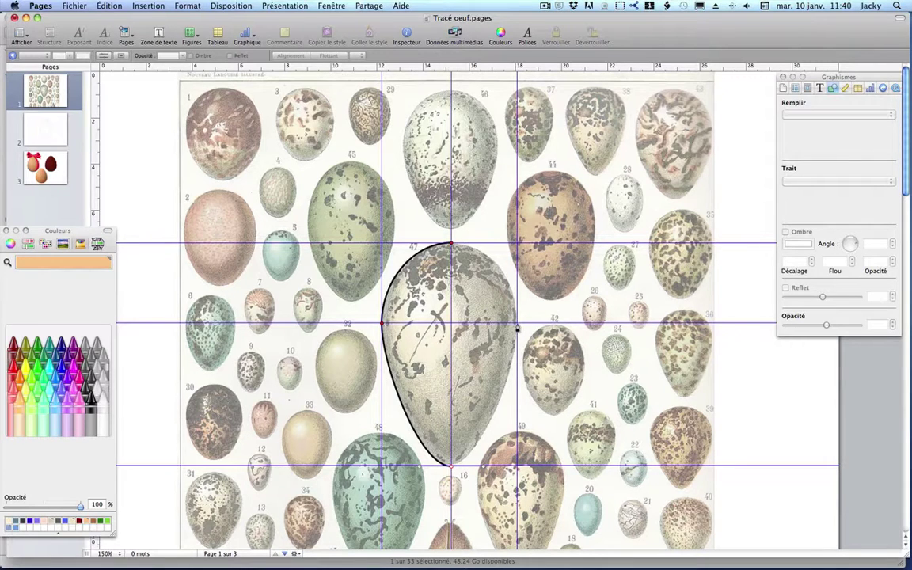
pyautogui.moveTo(518, 325); pyautogui.dragTo(517, 294)
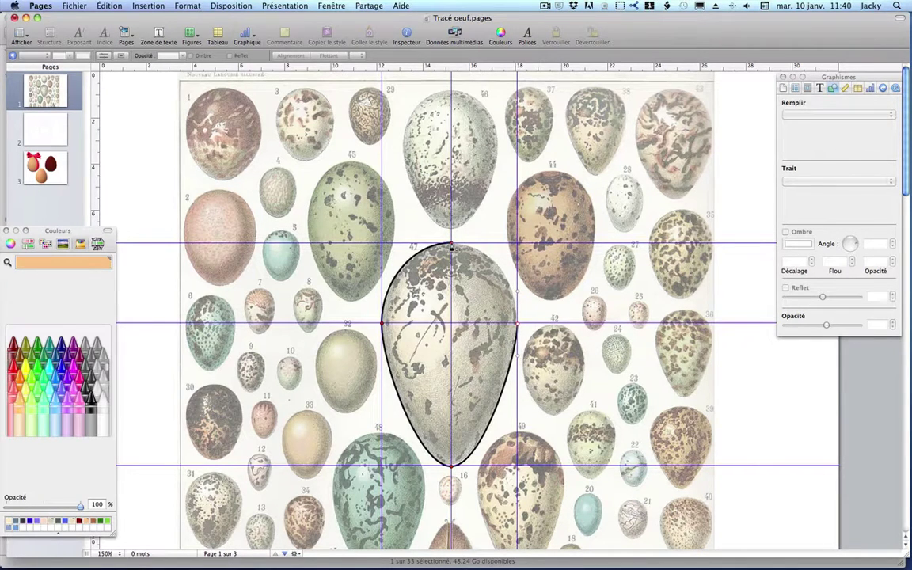
pyautogui.click(452, 247)
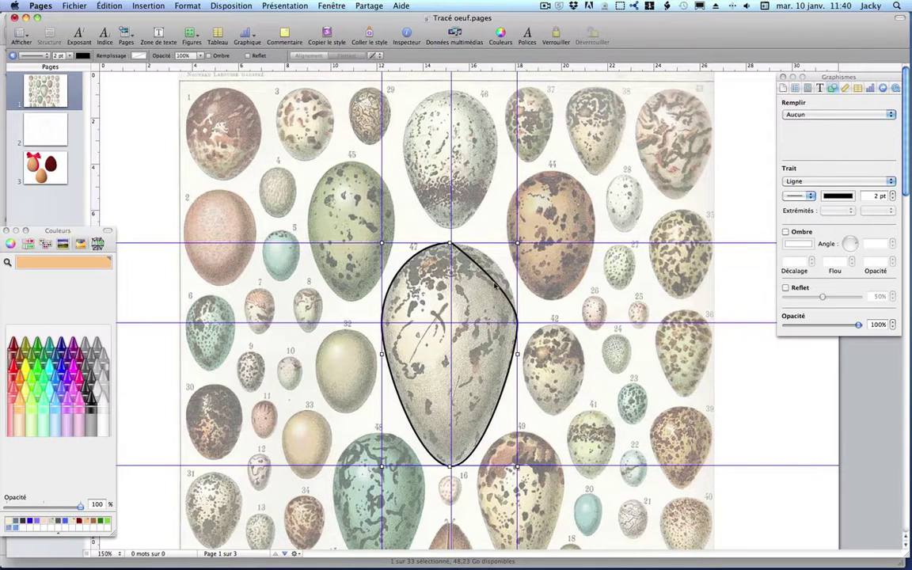
# Thin the traced outline's stroke to 0,75 pt and round its top point so the curve follows egg 47
pyautogui.click(893, 199)
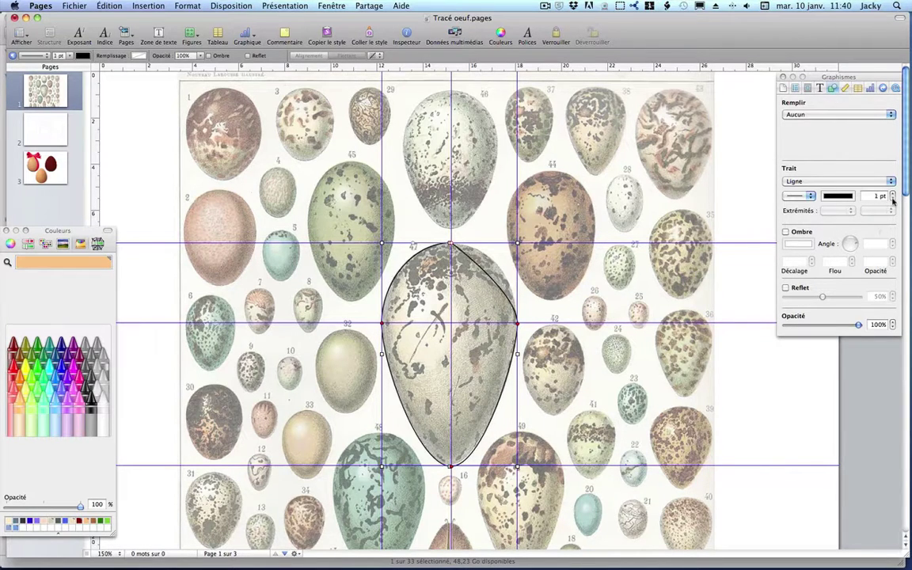
pyautogui.click(892, 199)
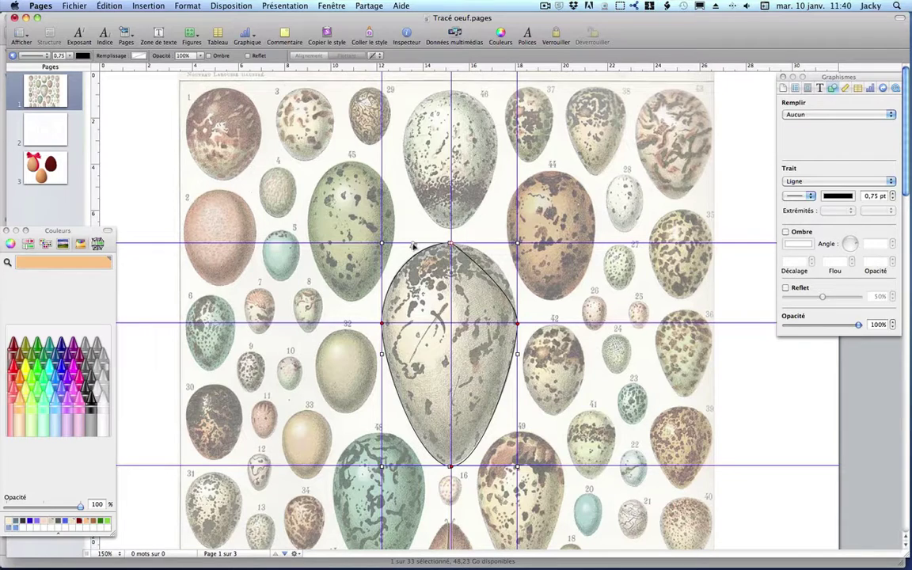
pyautogui.moveTo(413, 246); pyautogui.dragTo(412, 247)
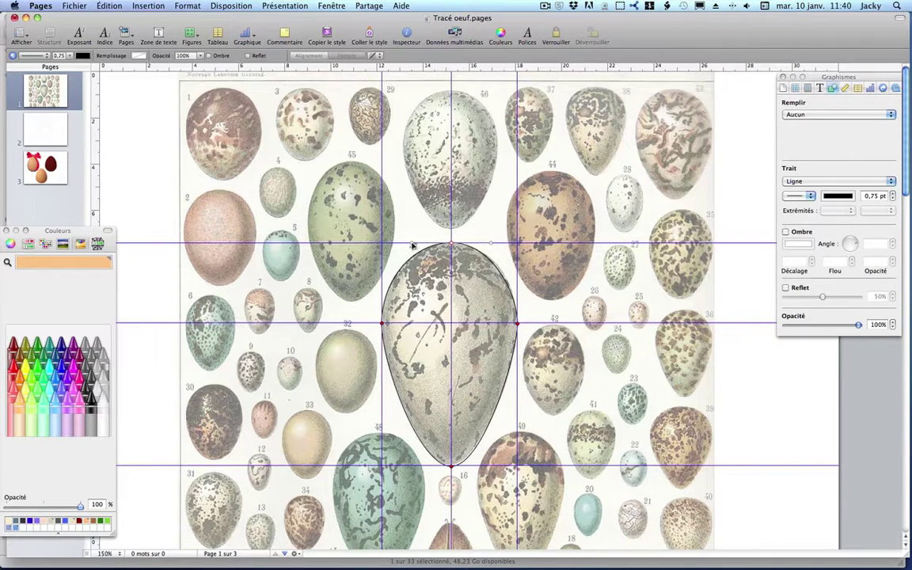
pyautogui.moveTo(412, 246); pyautogui.dragTo(408, 245)
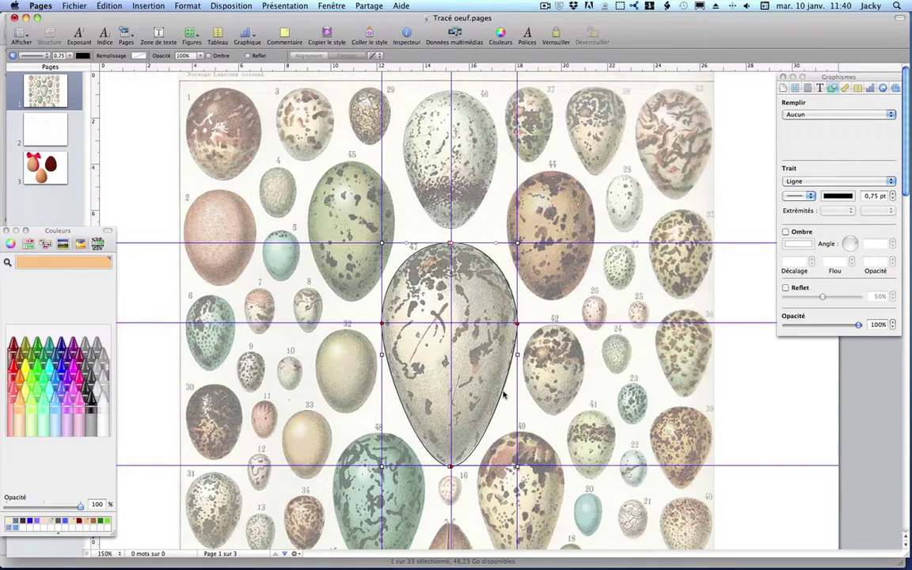
# Move the traced outline up off egg 47 and remove the four guides marking the egg's bottom, top, left and right edges
pyautogui.moveTo(502, 393); pyautogui.dragTo(538, 317)
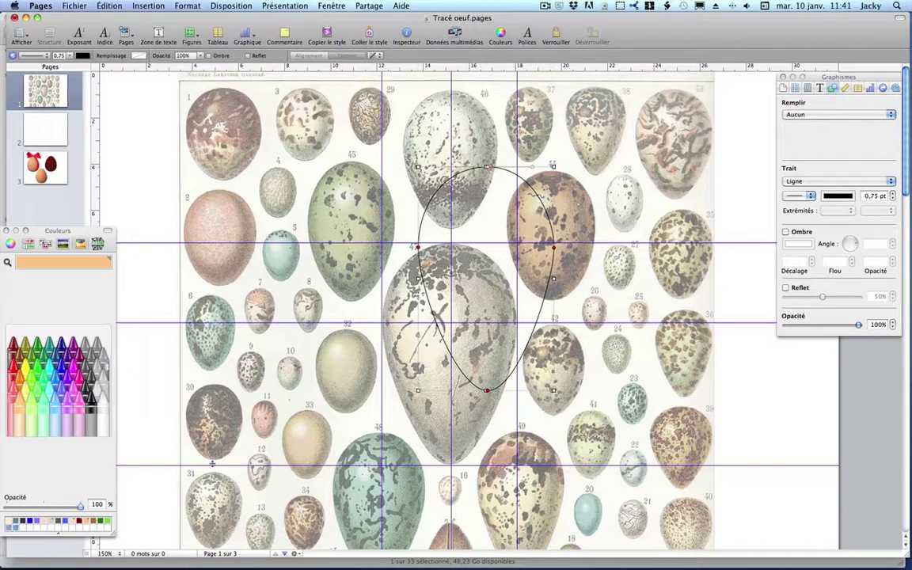
pyautogui.moveTo(146, 464); pyautogui.dragTo(211, 4)
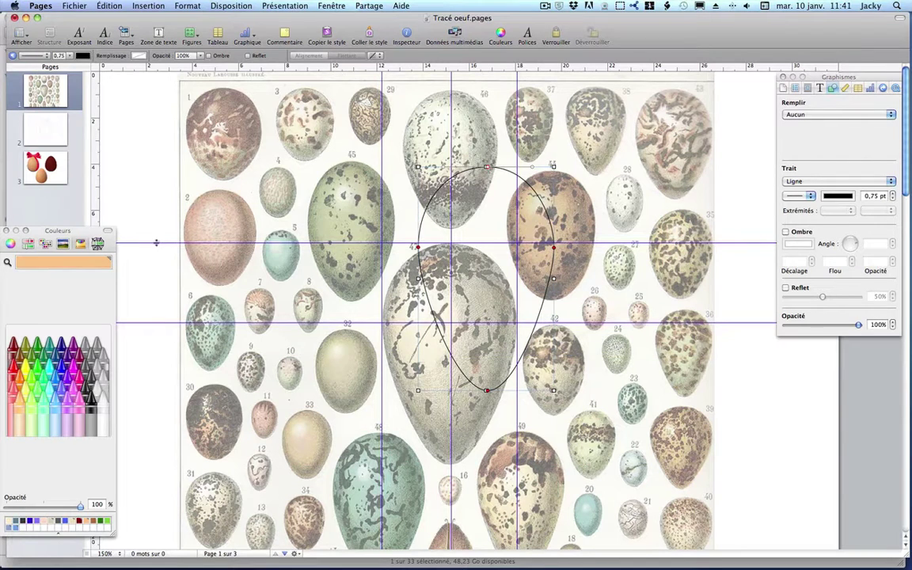
pyautogui.moveTo(156, 244); pyautogui.dragTo(158, 46)
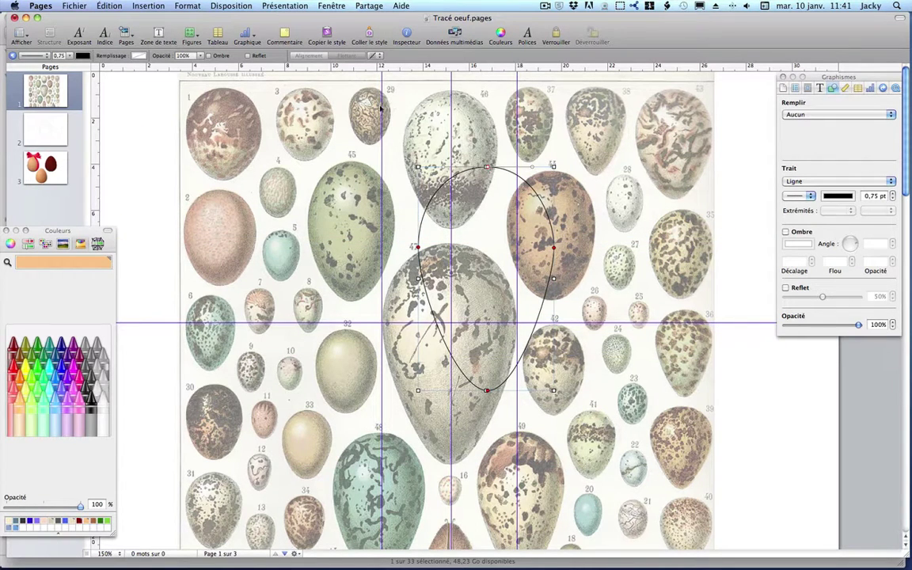
pyautogui.moveTo(380, 106); pyautogui.dragTo(33, 105)
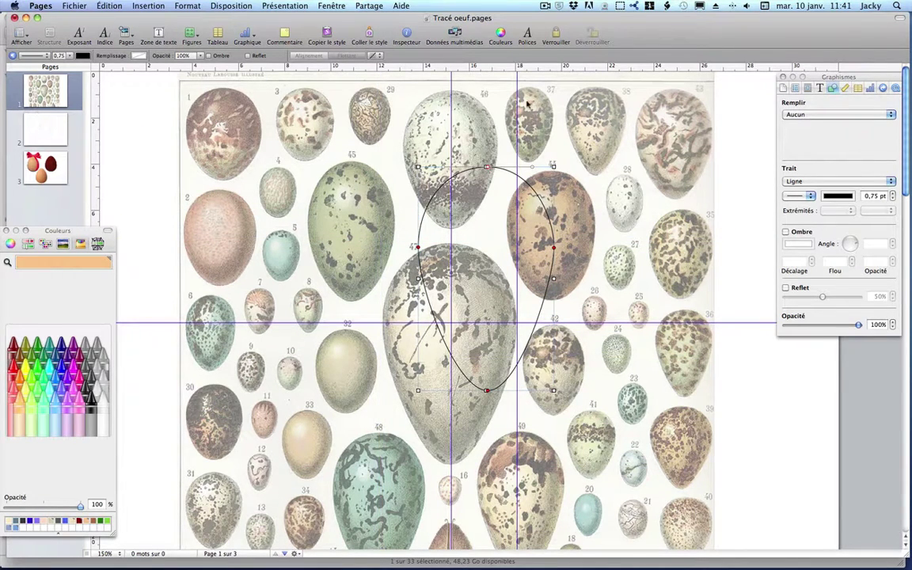
pyautogui.moveTo(518, 107); pyautogui.dragTo(40, 111)
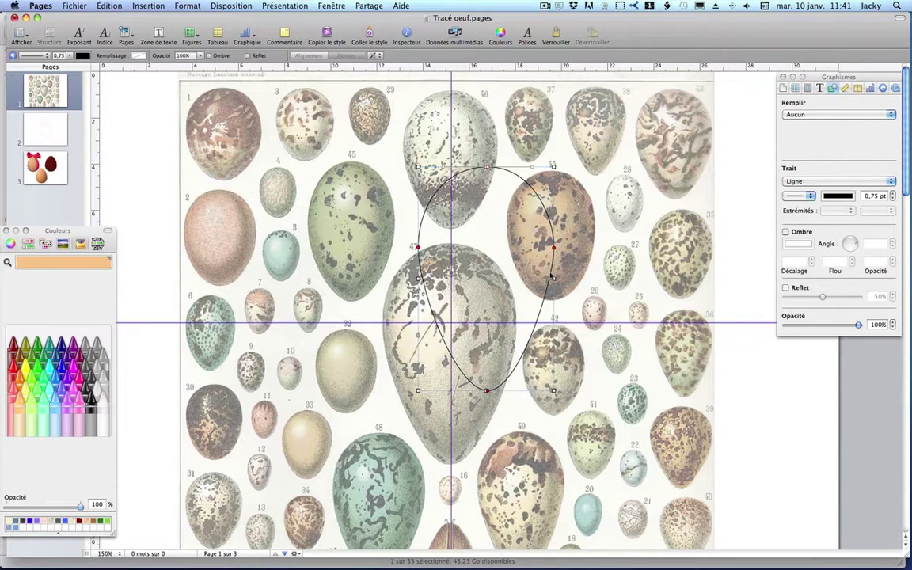
# Move the traced outline back near the two remaining guides' crossing and delete the egg plate image from page 1
pyautogui.moveTo(551, 276); pyautogui.dragTo(526, 319)
pyautogui.click(639, 155)
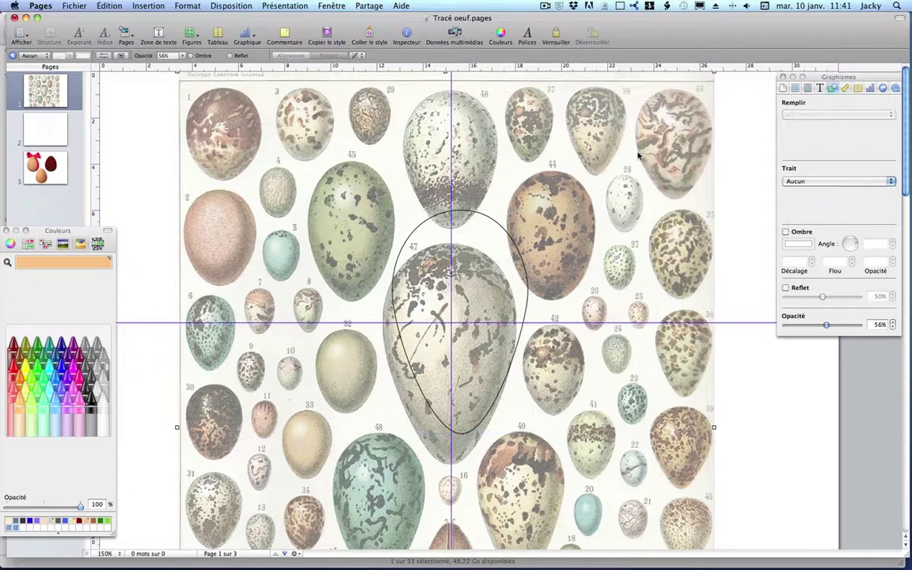
pyautogui.press('Delete')
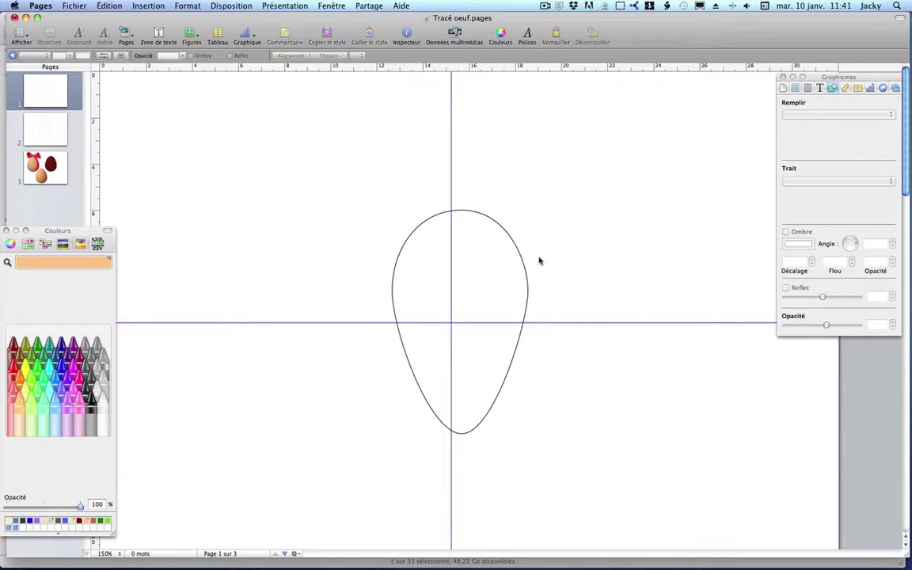
# Centre the traced egg outline on the vertical guide and show its curve points to check its symmetry
pyautogui.moveTo(521, 257)
pyautogui.mouseDown()
pyautogui.moveTo(499, 256)
pyautogui.moveTo(510, 247)
pyautogui.mouseUp()
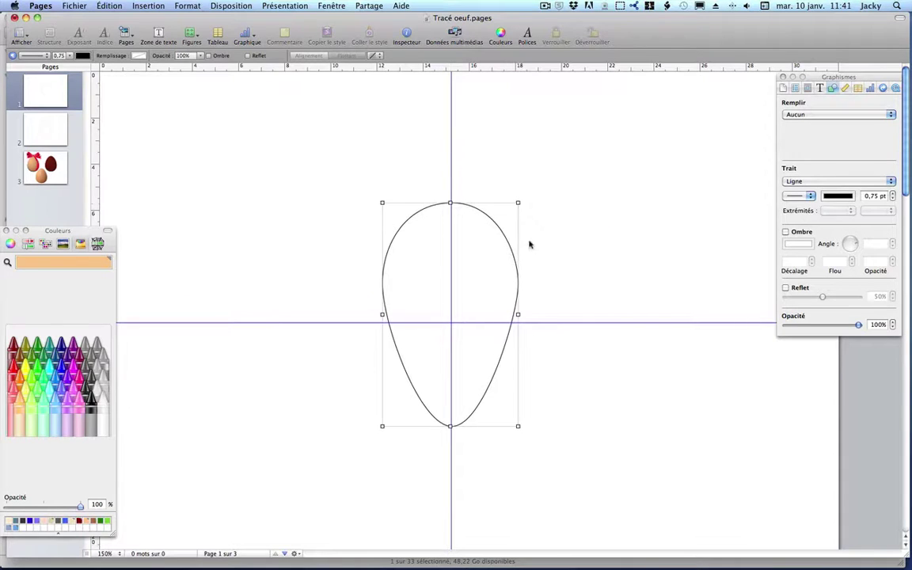
pyautogui.doubleClick(463, 209)
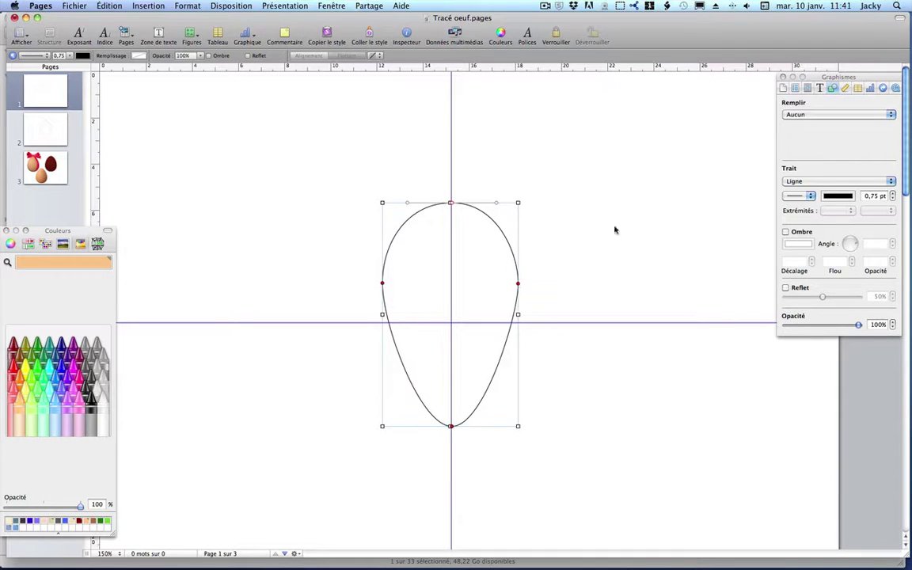
pyautogui.click(683, 137)
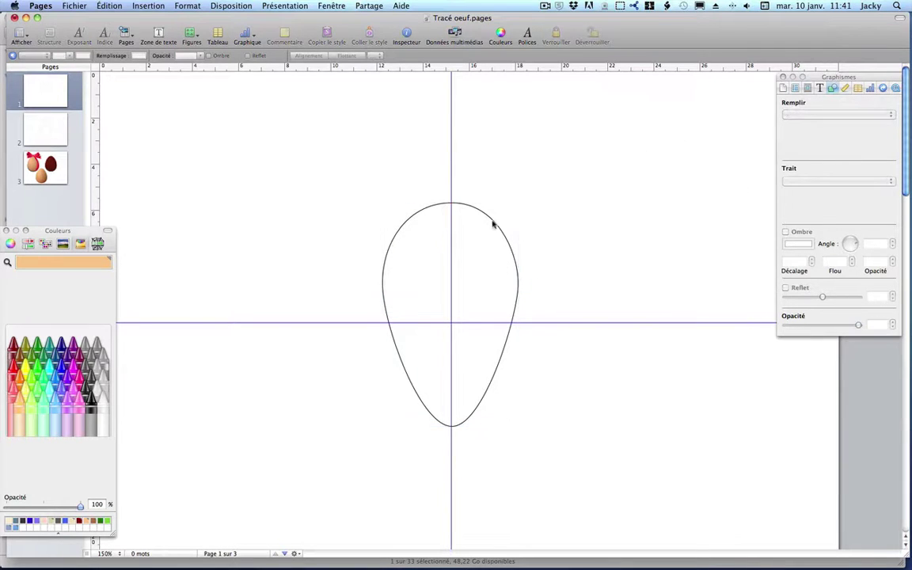
# Move the traced outline to the right of the vertical guide and fill it with the image Oeuf bleu texture.png
pyautogui.moveTo(493, 226); pyautogui.dragTo(594, 204)
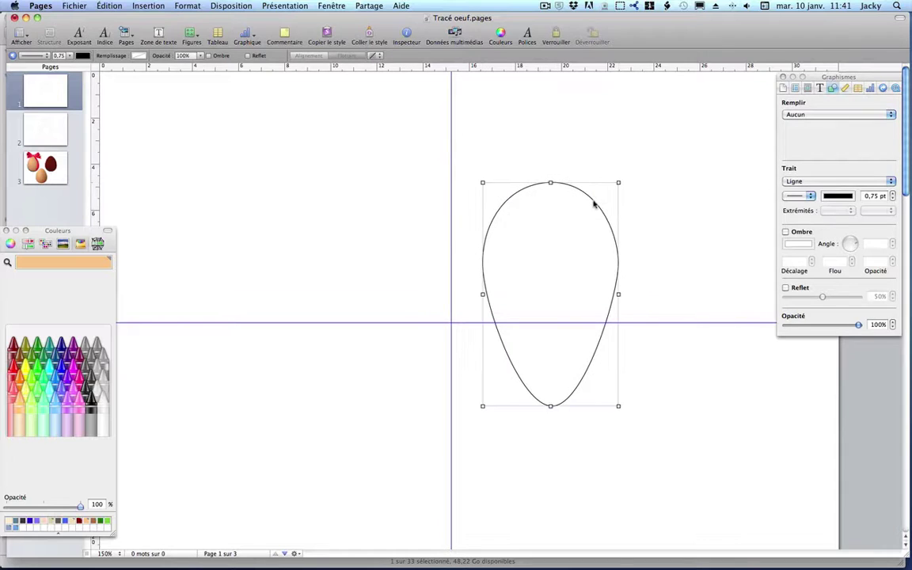
pyautogui.click(806, 116)
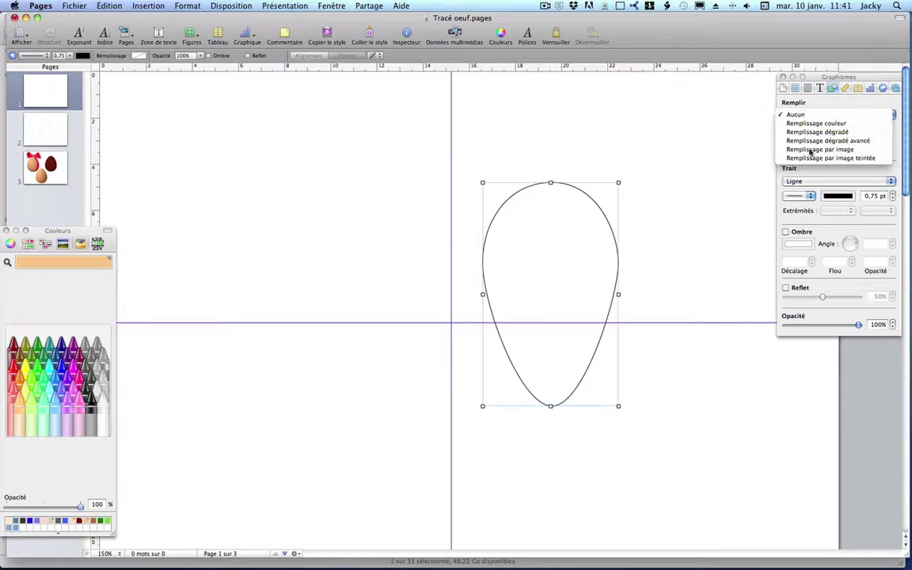
pyautogui.click(816, 149)
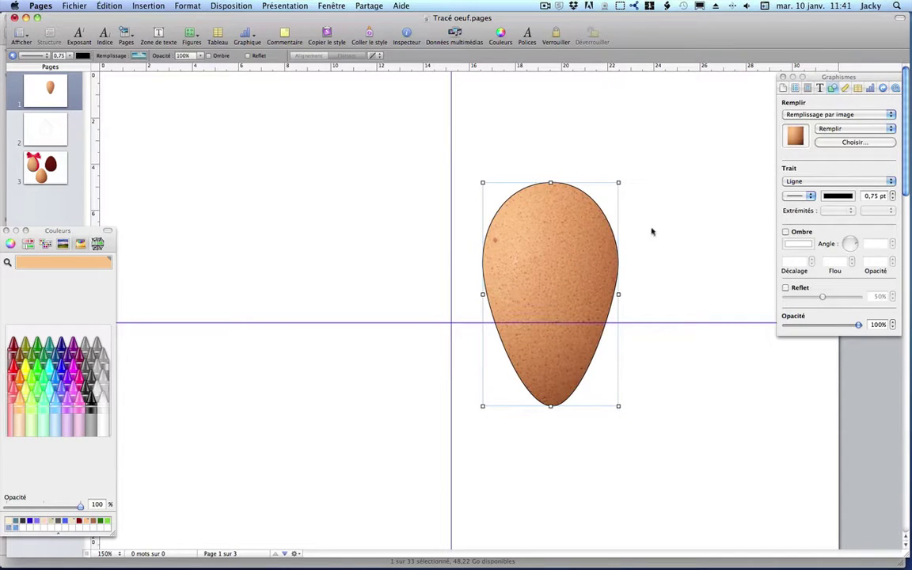
pyautogui.click(847, 142)
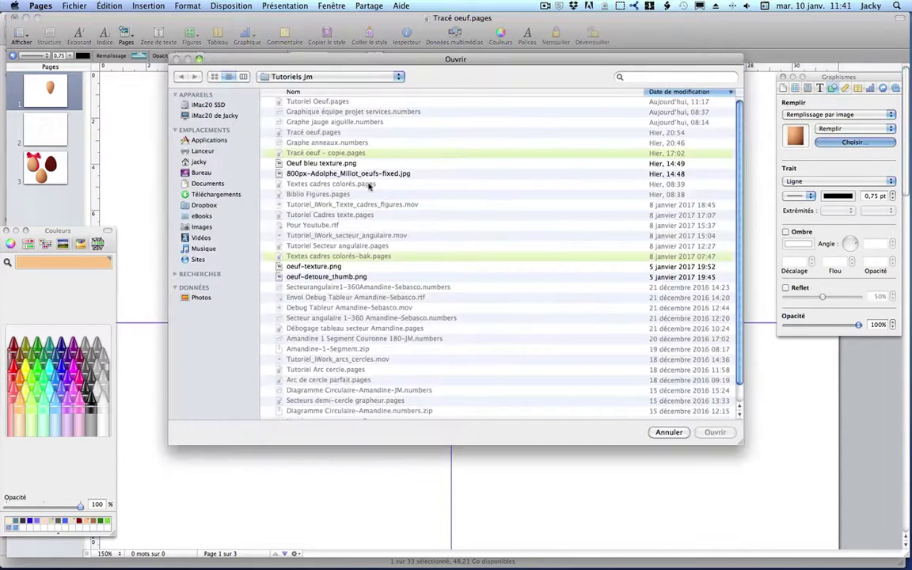
pyautogui.click(321, 164)
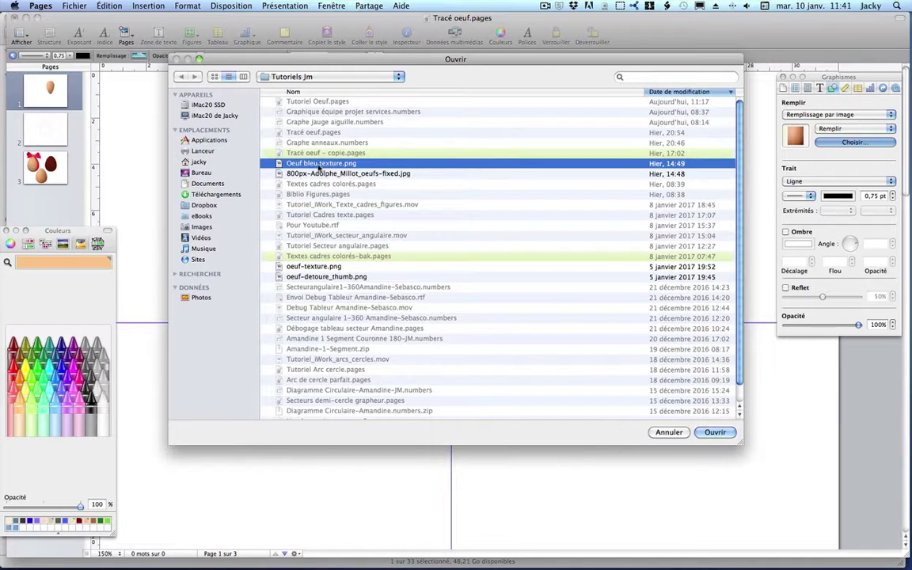
pyautogui.click(715, 433)
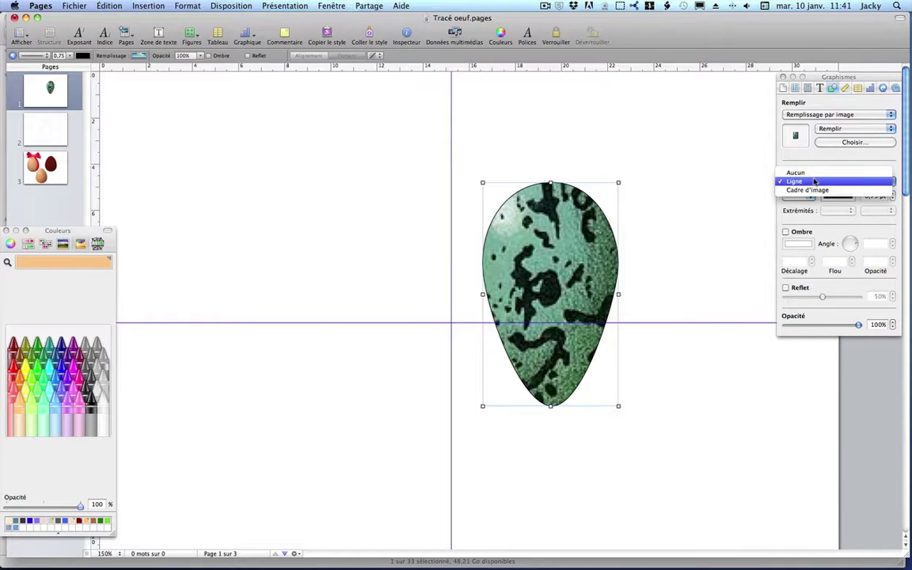
# Remove the textured egg's stroke and add a shadow, leaving the egg placed just right of the vertical guide
pyautogui.click(796, 172)
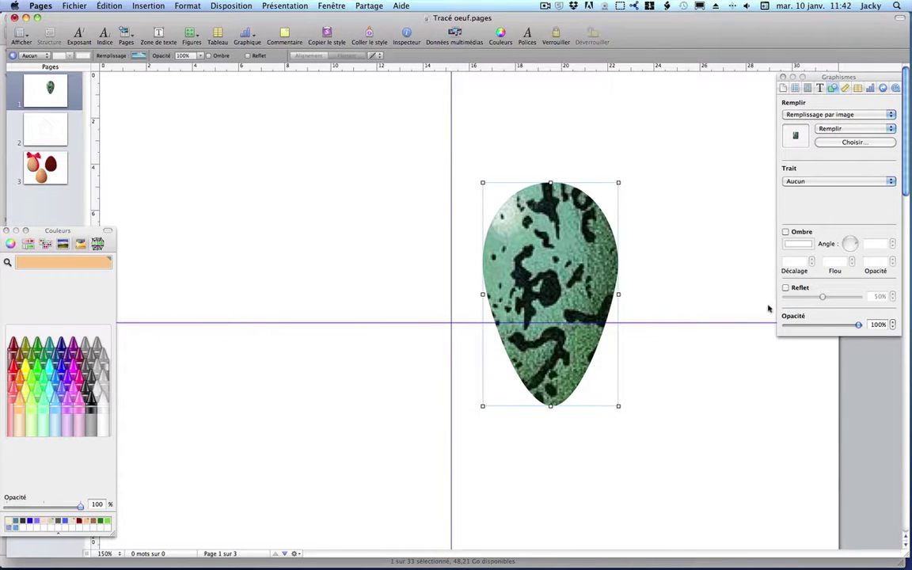
pyautogui.click(787, 232)
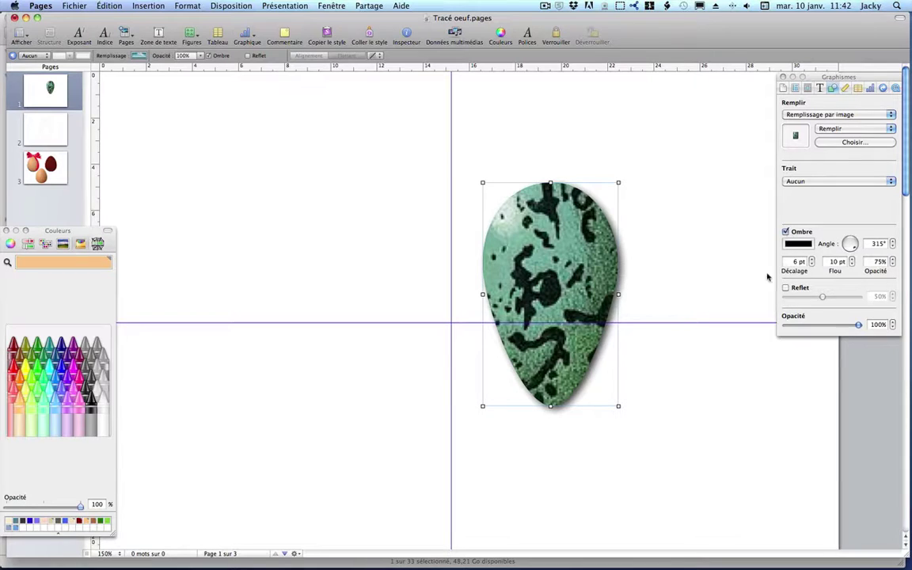
pyautogui.moveTo(522, 299); pyautogui.dragTo(299, 288)
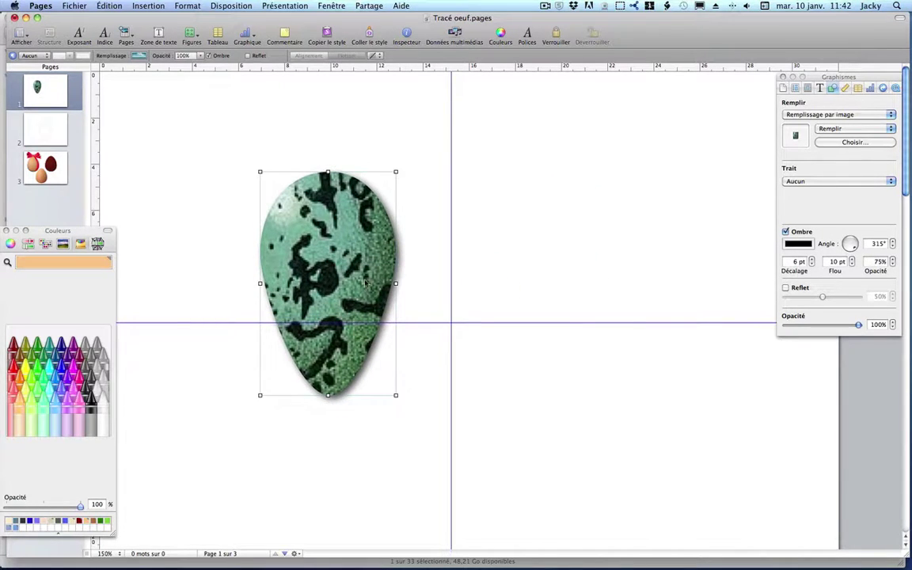
pyautogui.moveTo(362, 283); pyautogui.dragTo(573, 292)
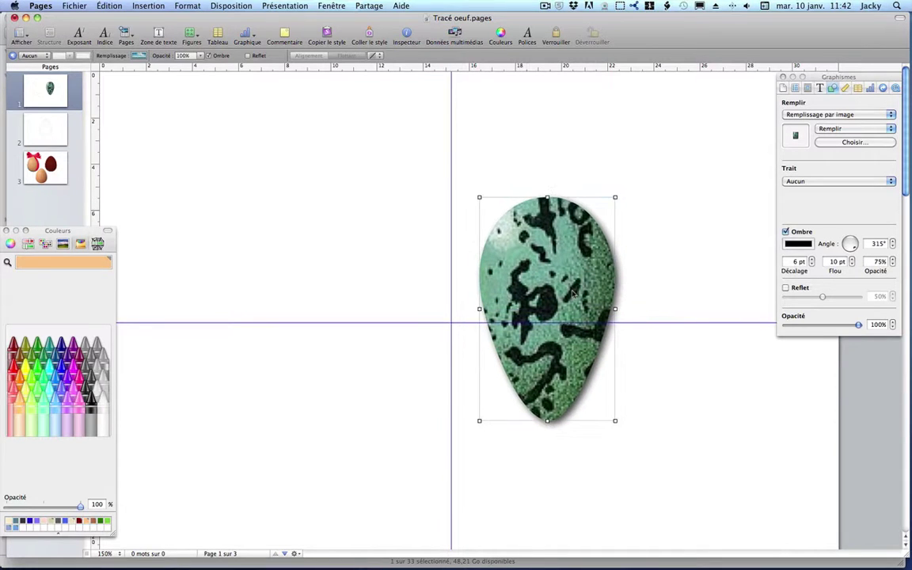
# On page 3, move the speckled egg up between the other two eggs and shift the dark brown egg further right
pyautogui.click(45, 170)
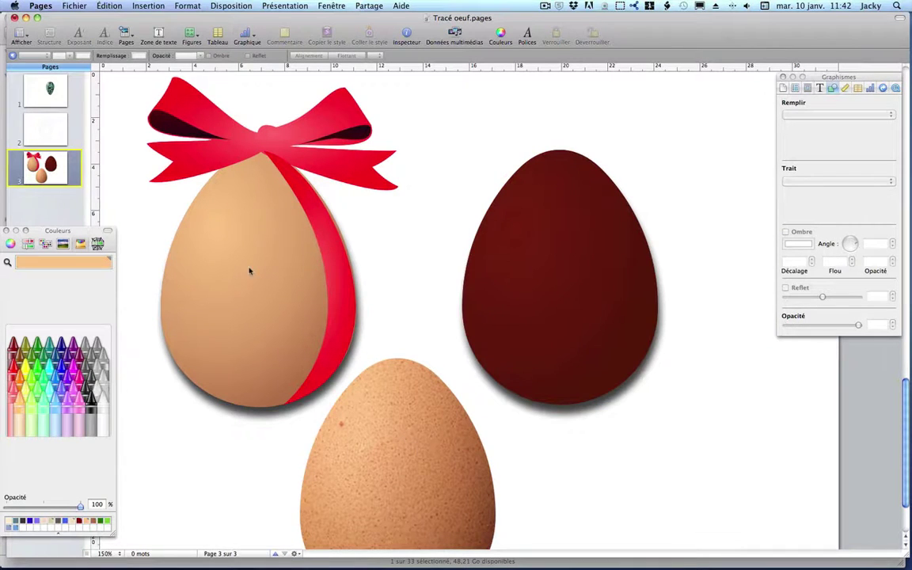
pyautogui.click(221, 251)
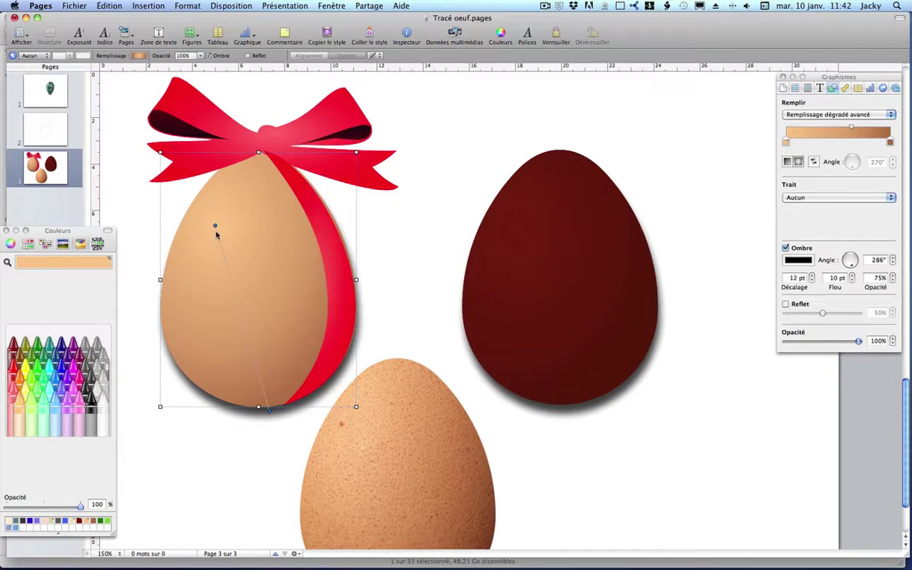
pyautogui.moveTo(431, 421)
pyautogui.mouseDown()
pyautogui.moveTo(441, 411)
pyautogui.moveTo(413, 417)
pyautogui.moveTo(425, 434)
pyautogui.moveTo(441, 404)
pyautogui.mouseUp()
pyautogui.moveTo(568, 320); pyautogui.dragTo(674, 322)
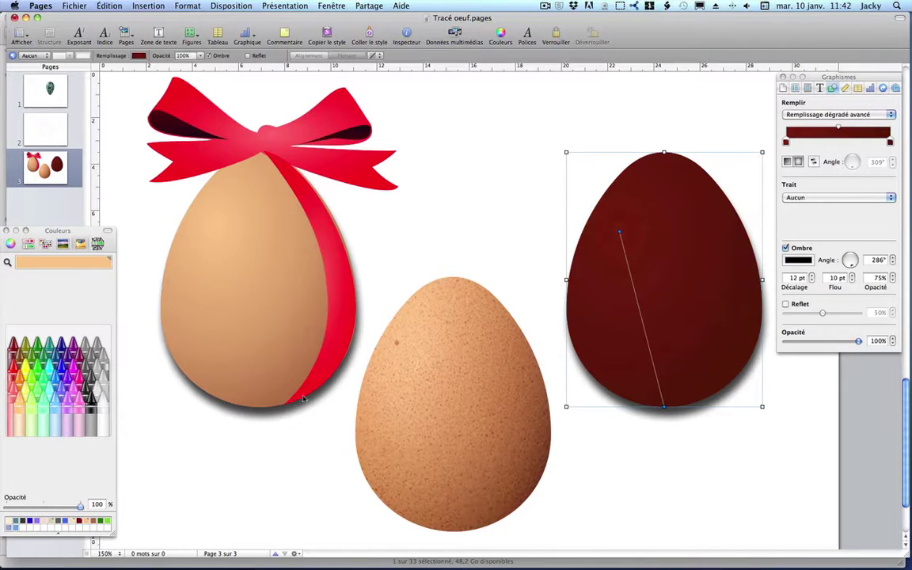
# Examine the red ribbon band's fill settings on the first egg and the bow above it
pyautogui.click(301, 198)
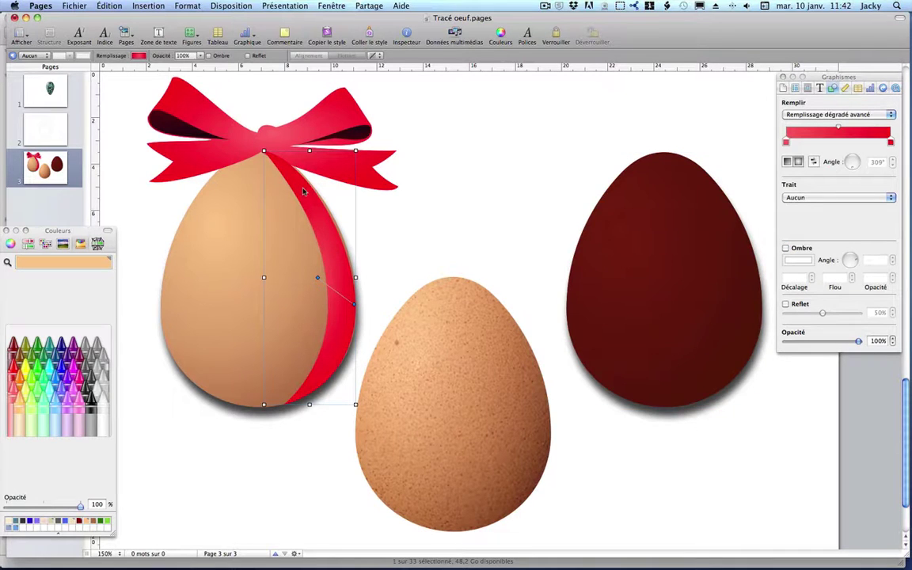
pyautogui.click(294, 133)
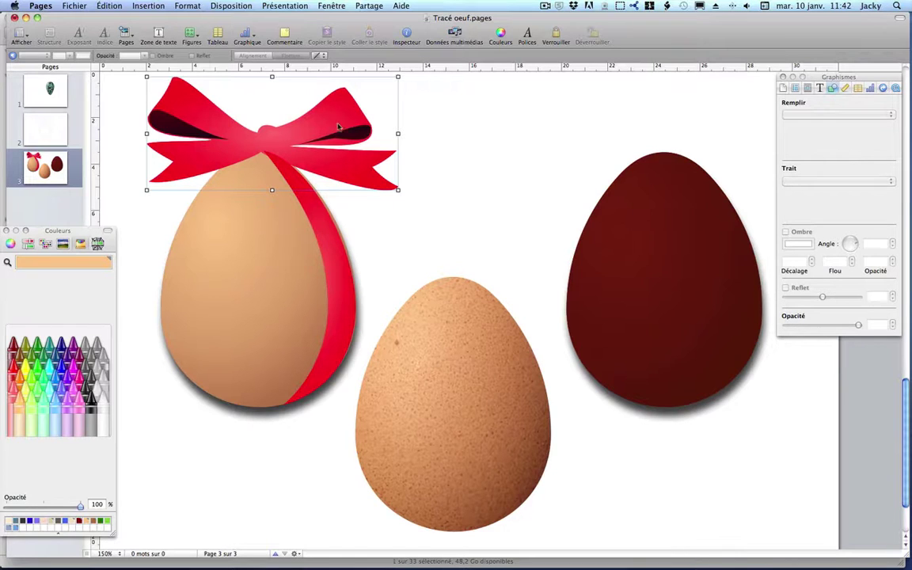
pyautogui.click(479, 181)
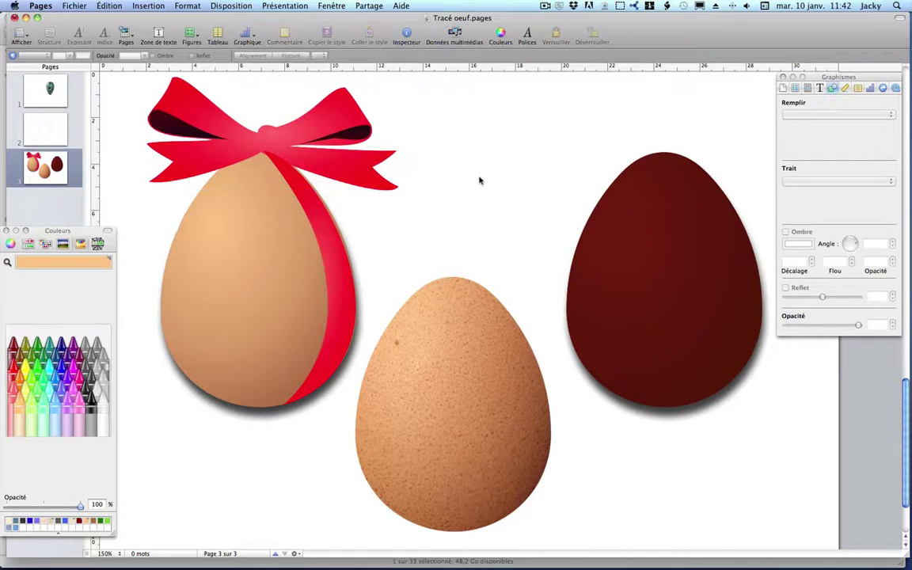